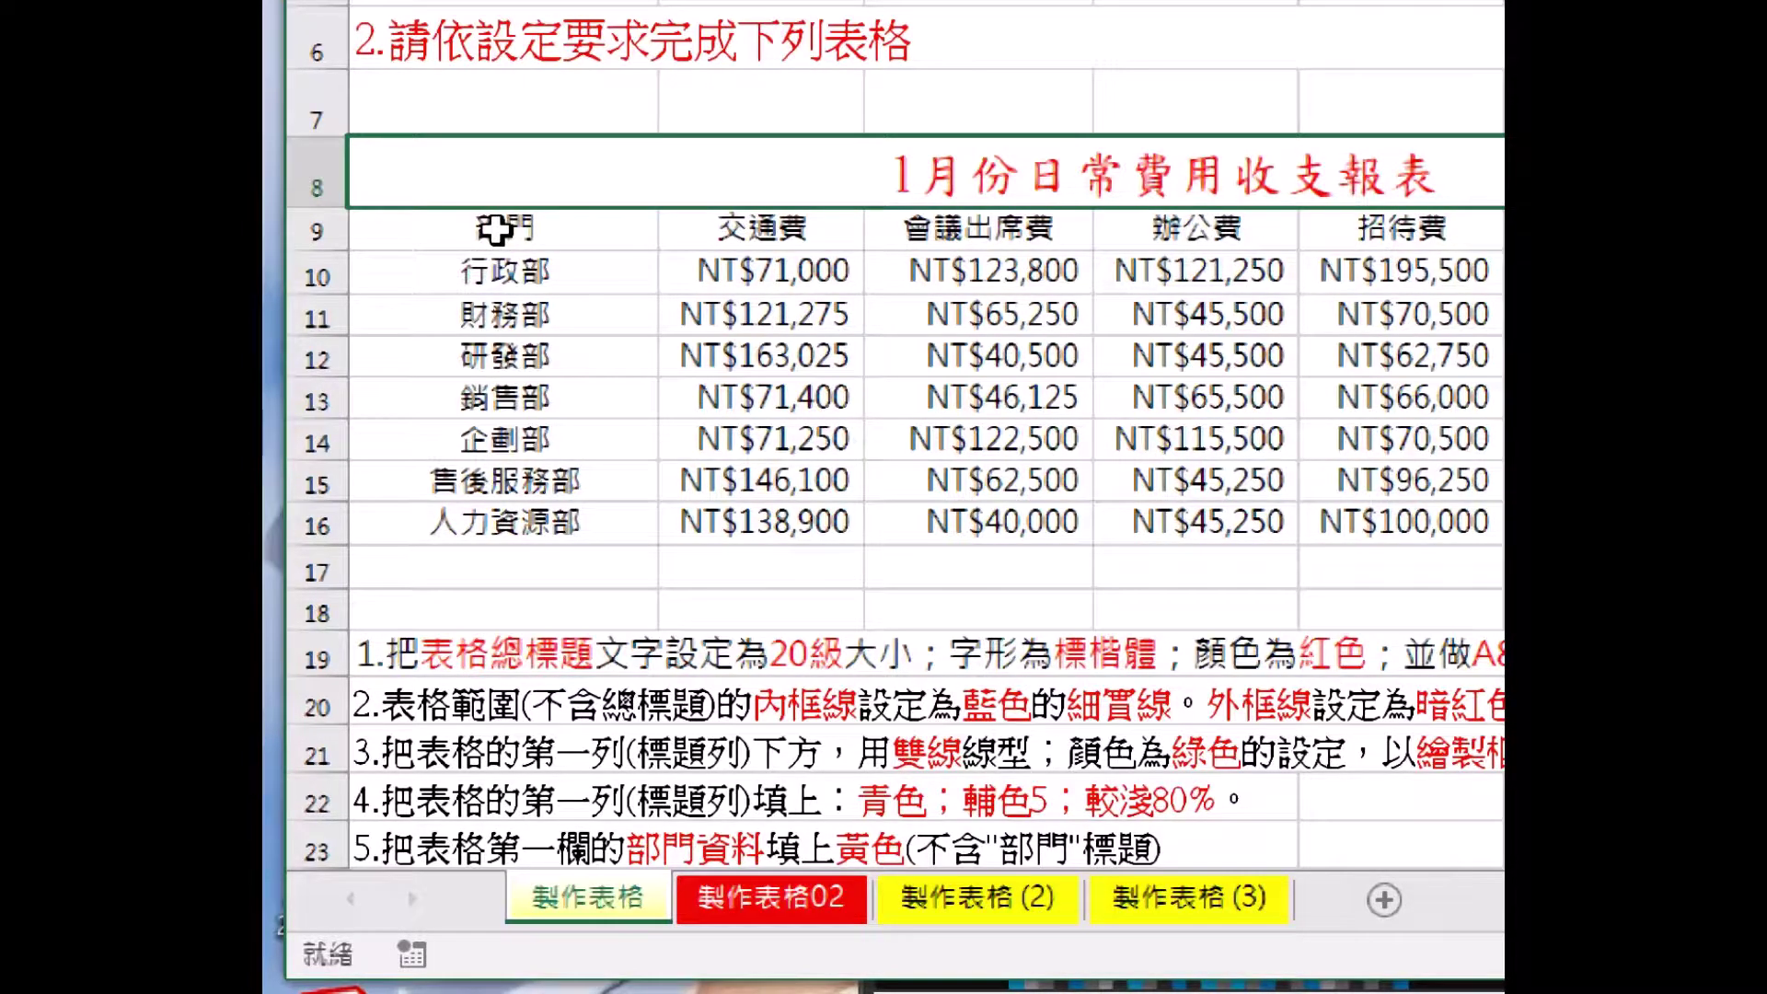
- Apply thin solid inside borders in standard blue to the table range A9:G16, excluding the main title
click(501, 230)
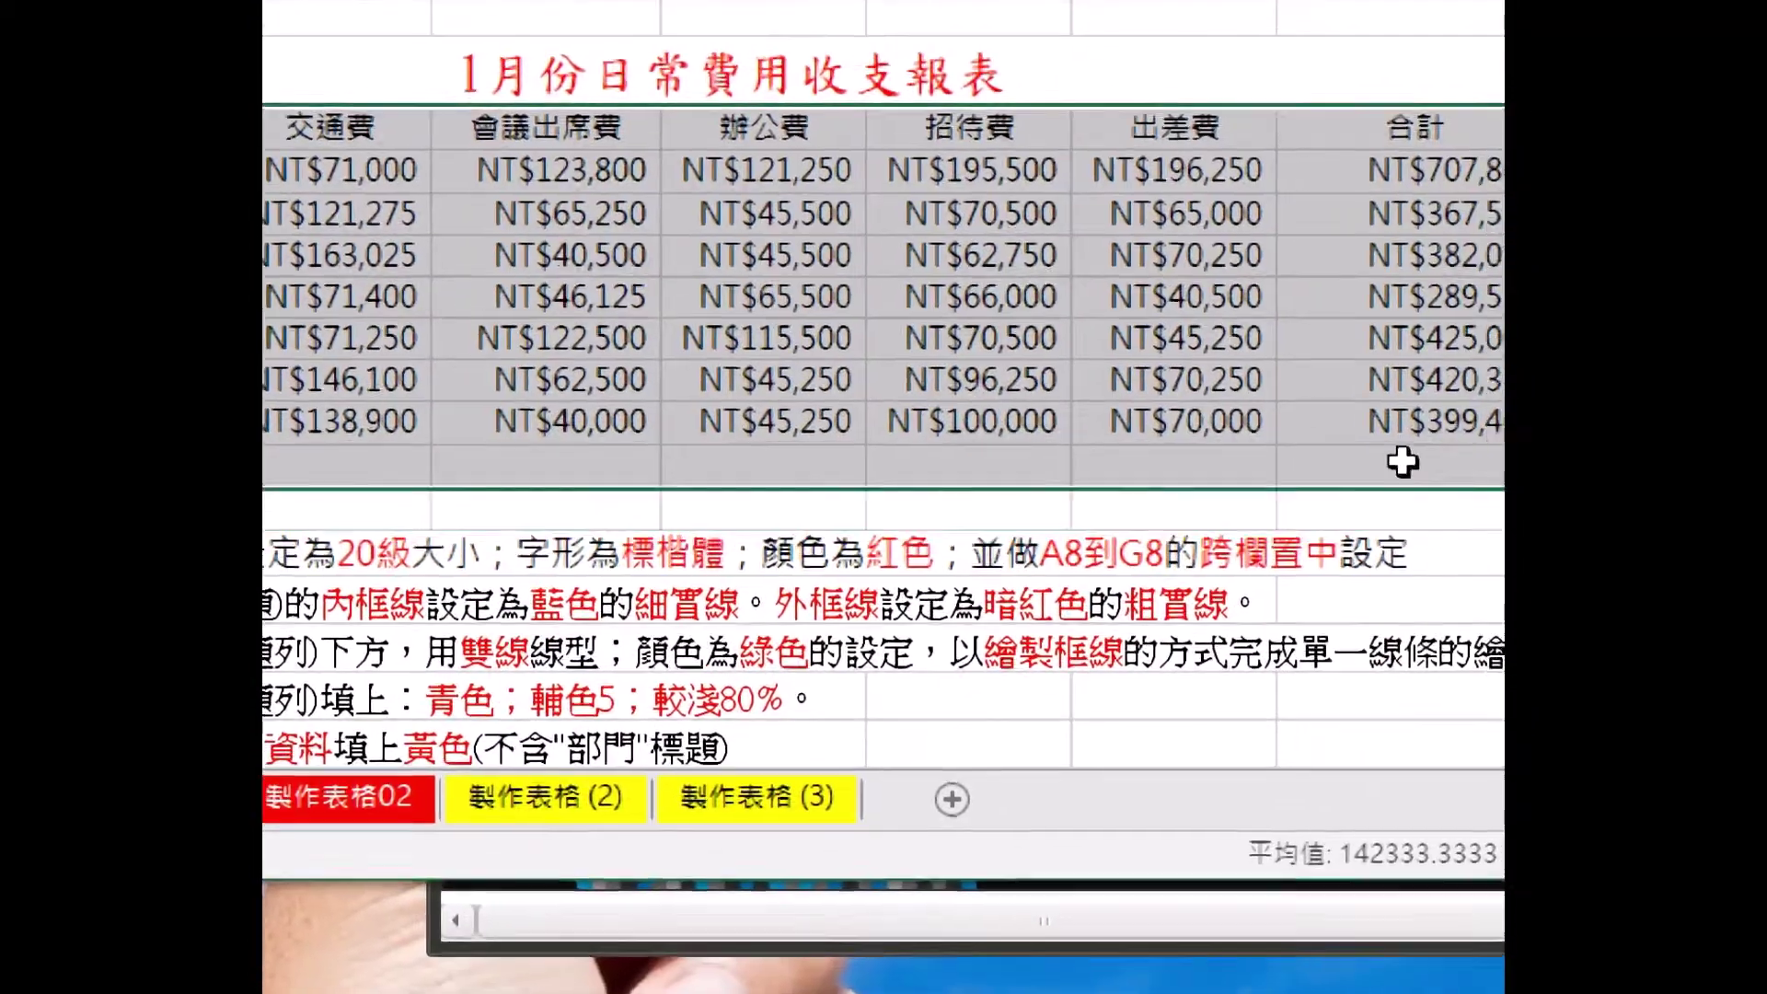
shift+click(1491, 419)
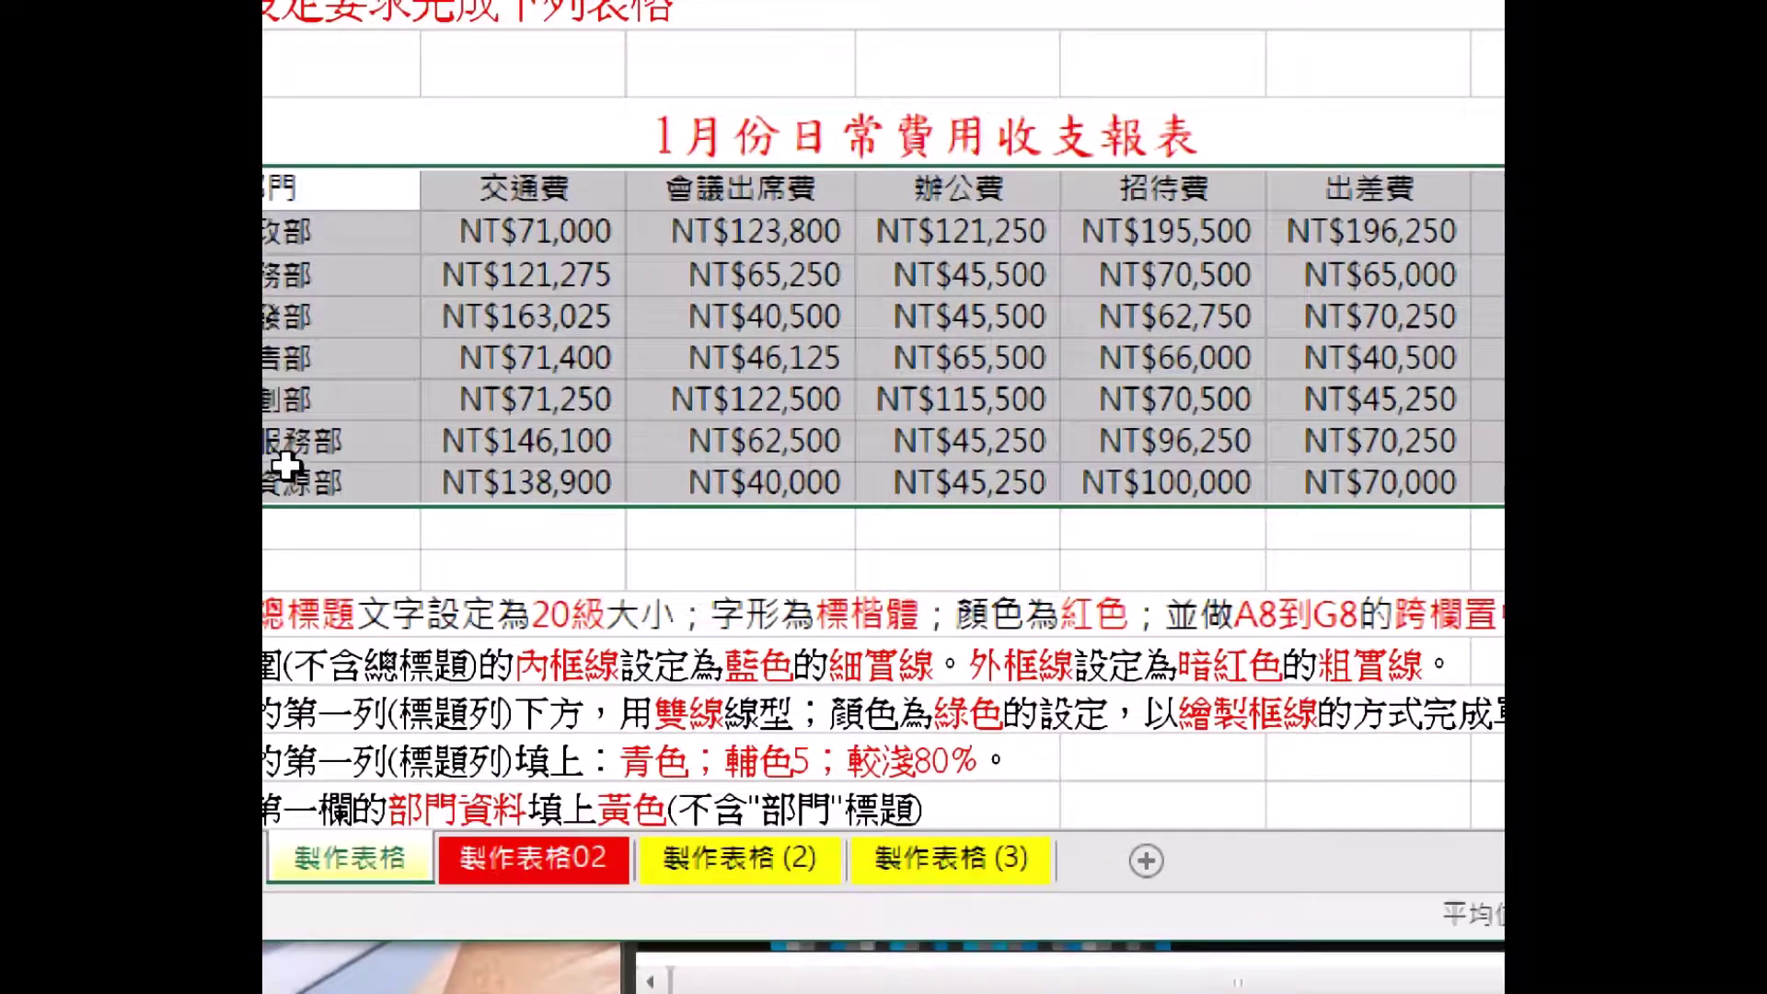
right_click(723, 324)
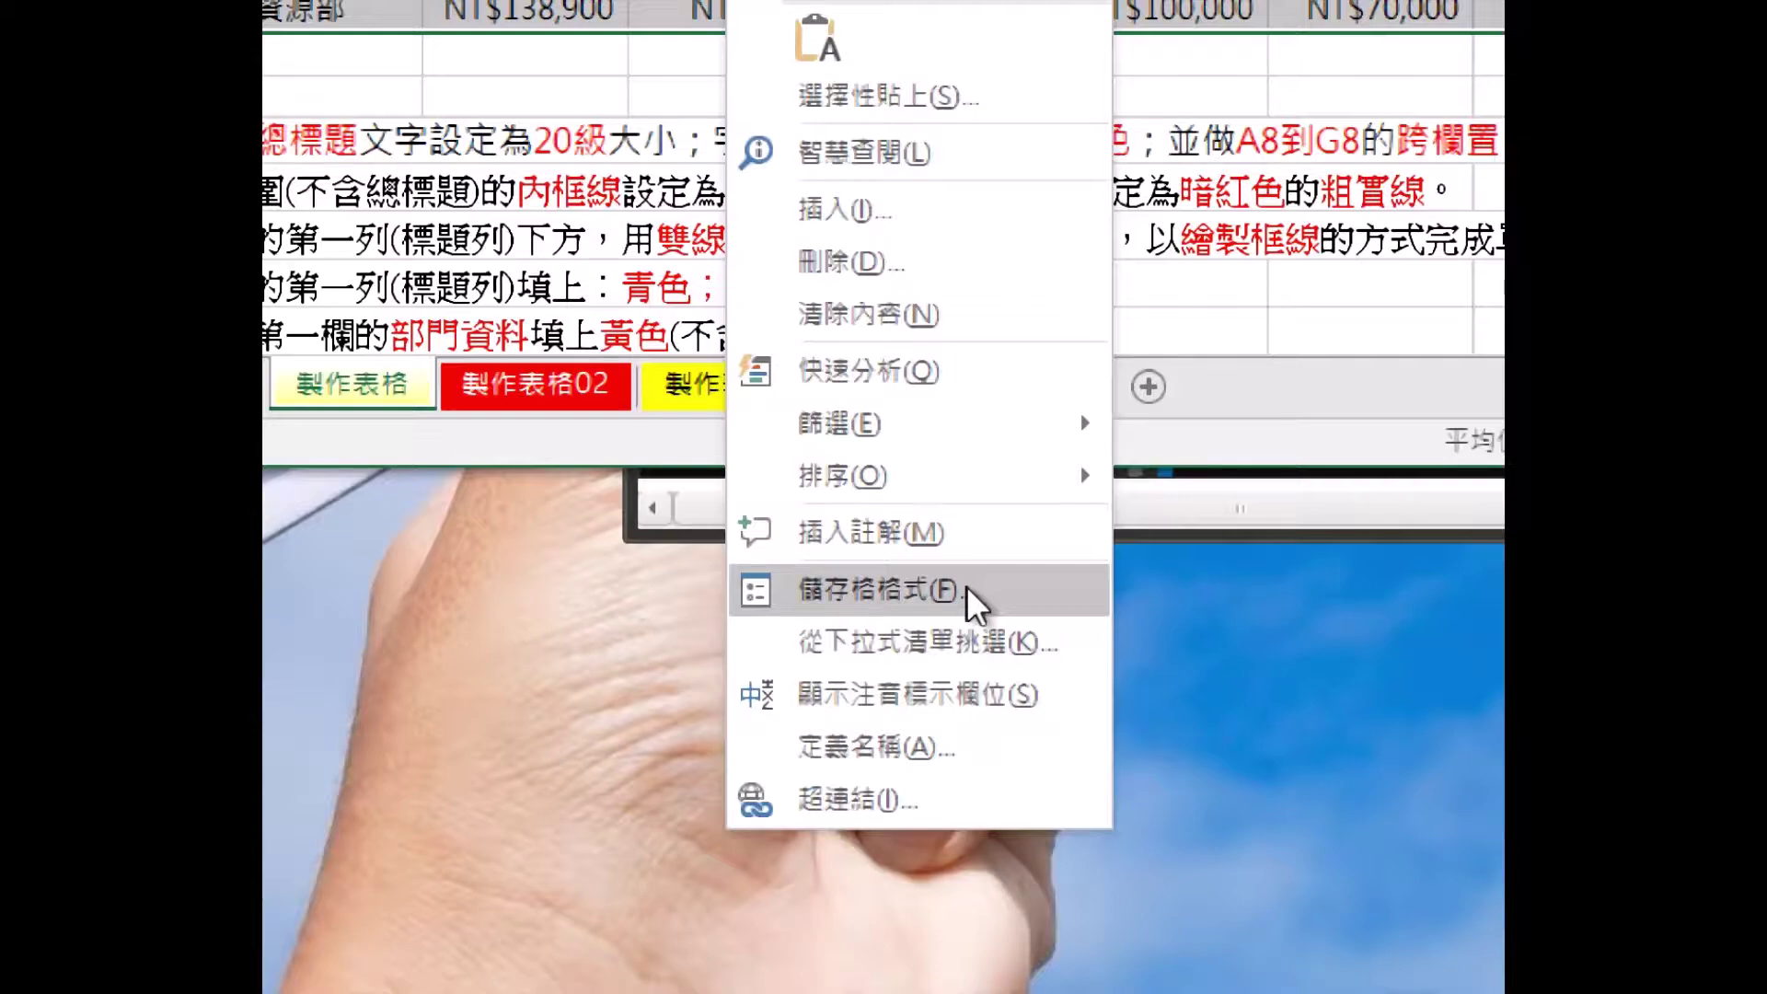
click(967, 586)
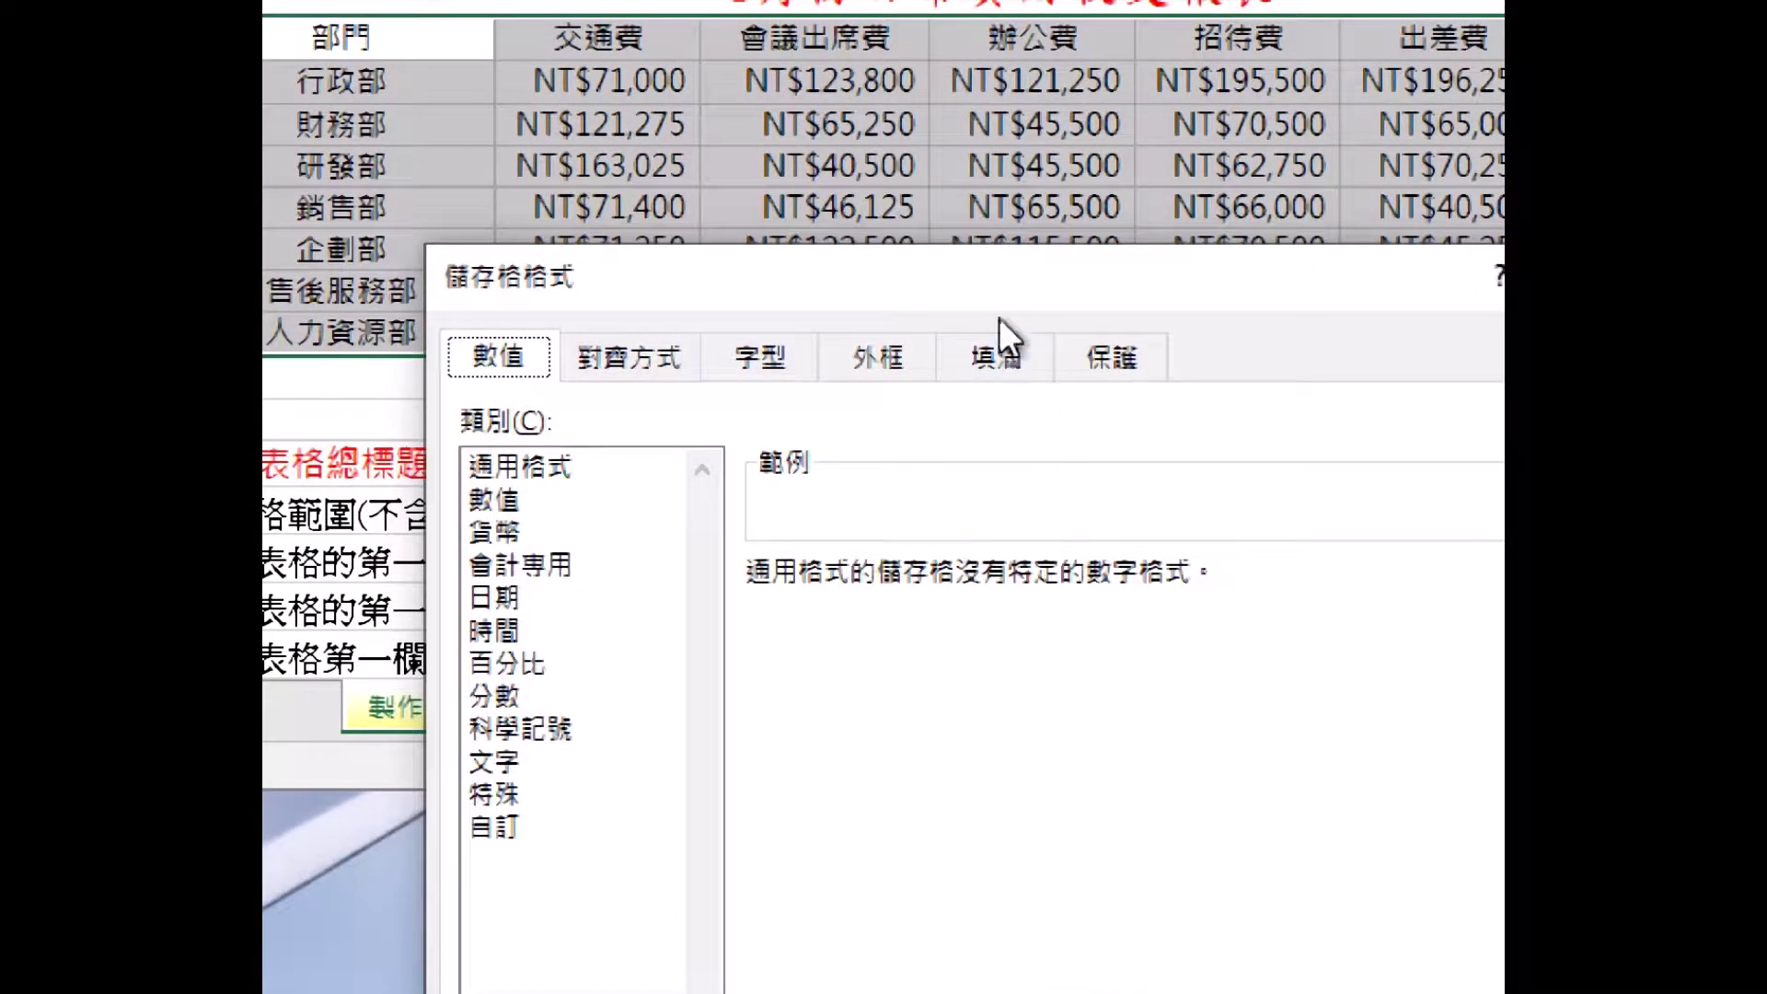
drag(989, 295, 932, 175)
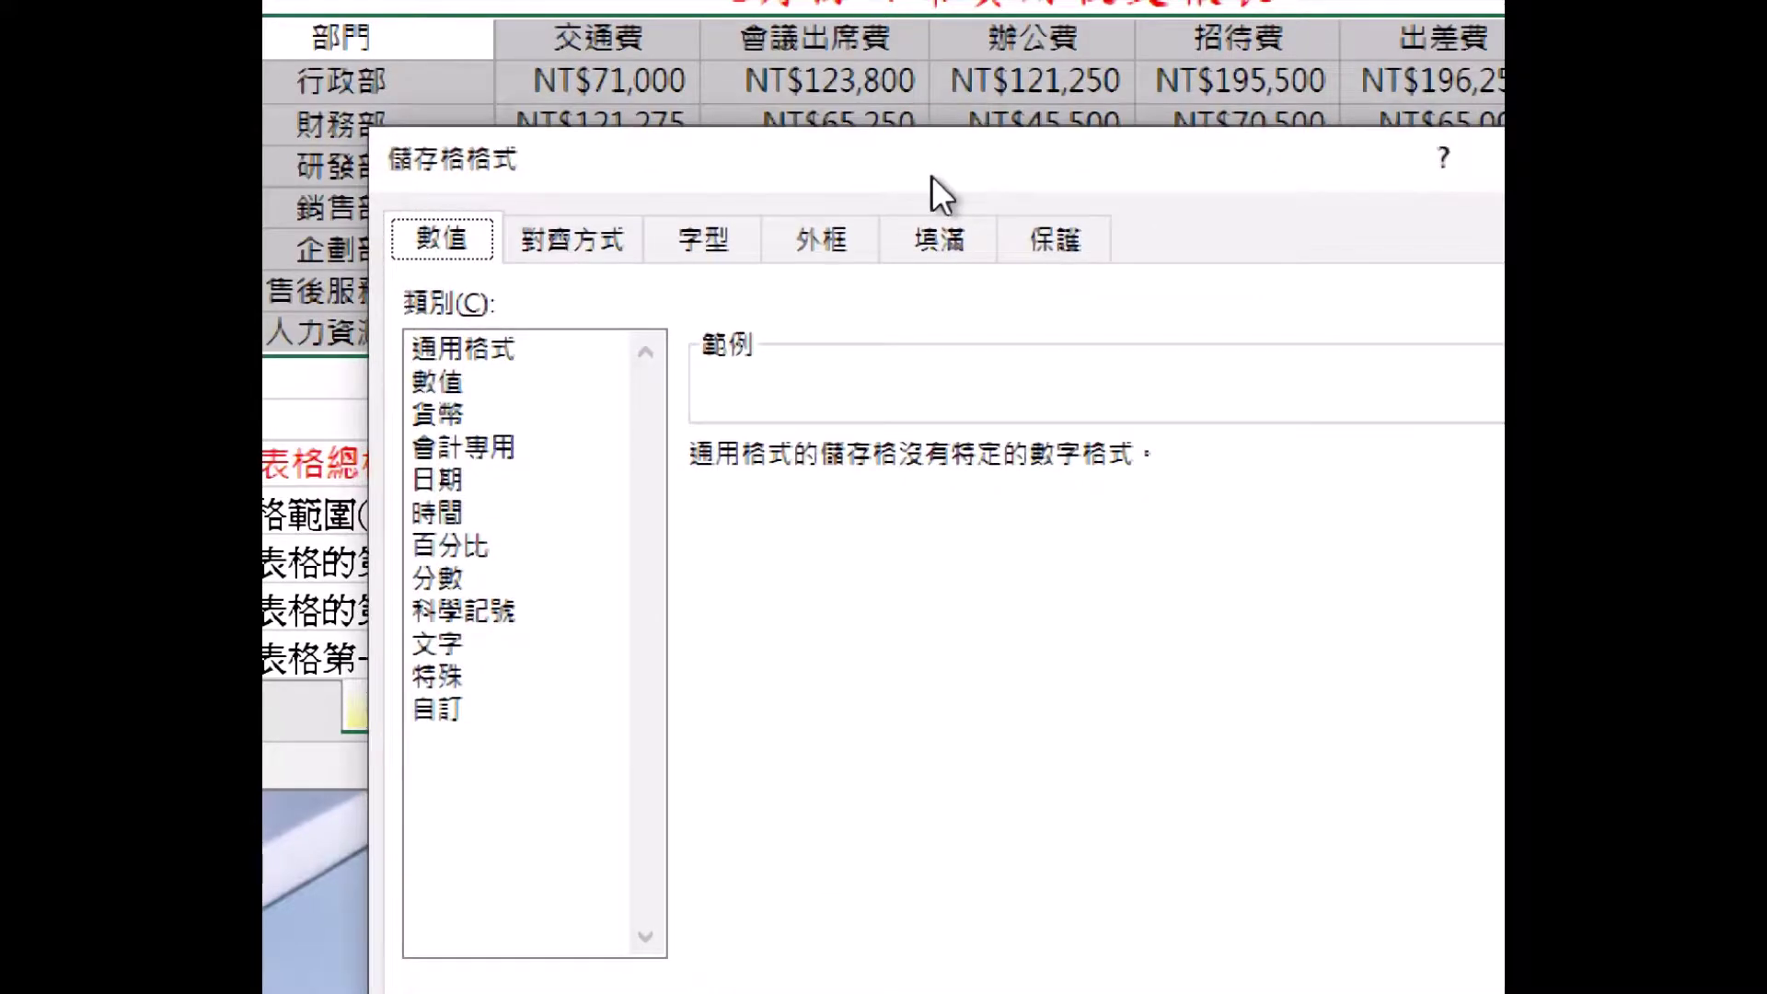
click(835, 231)
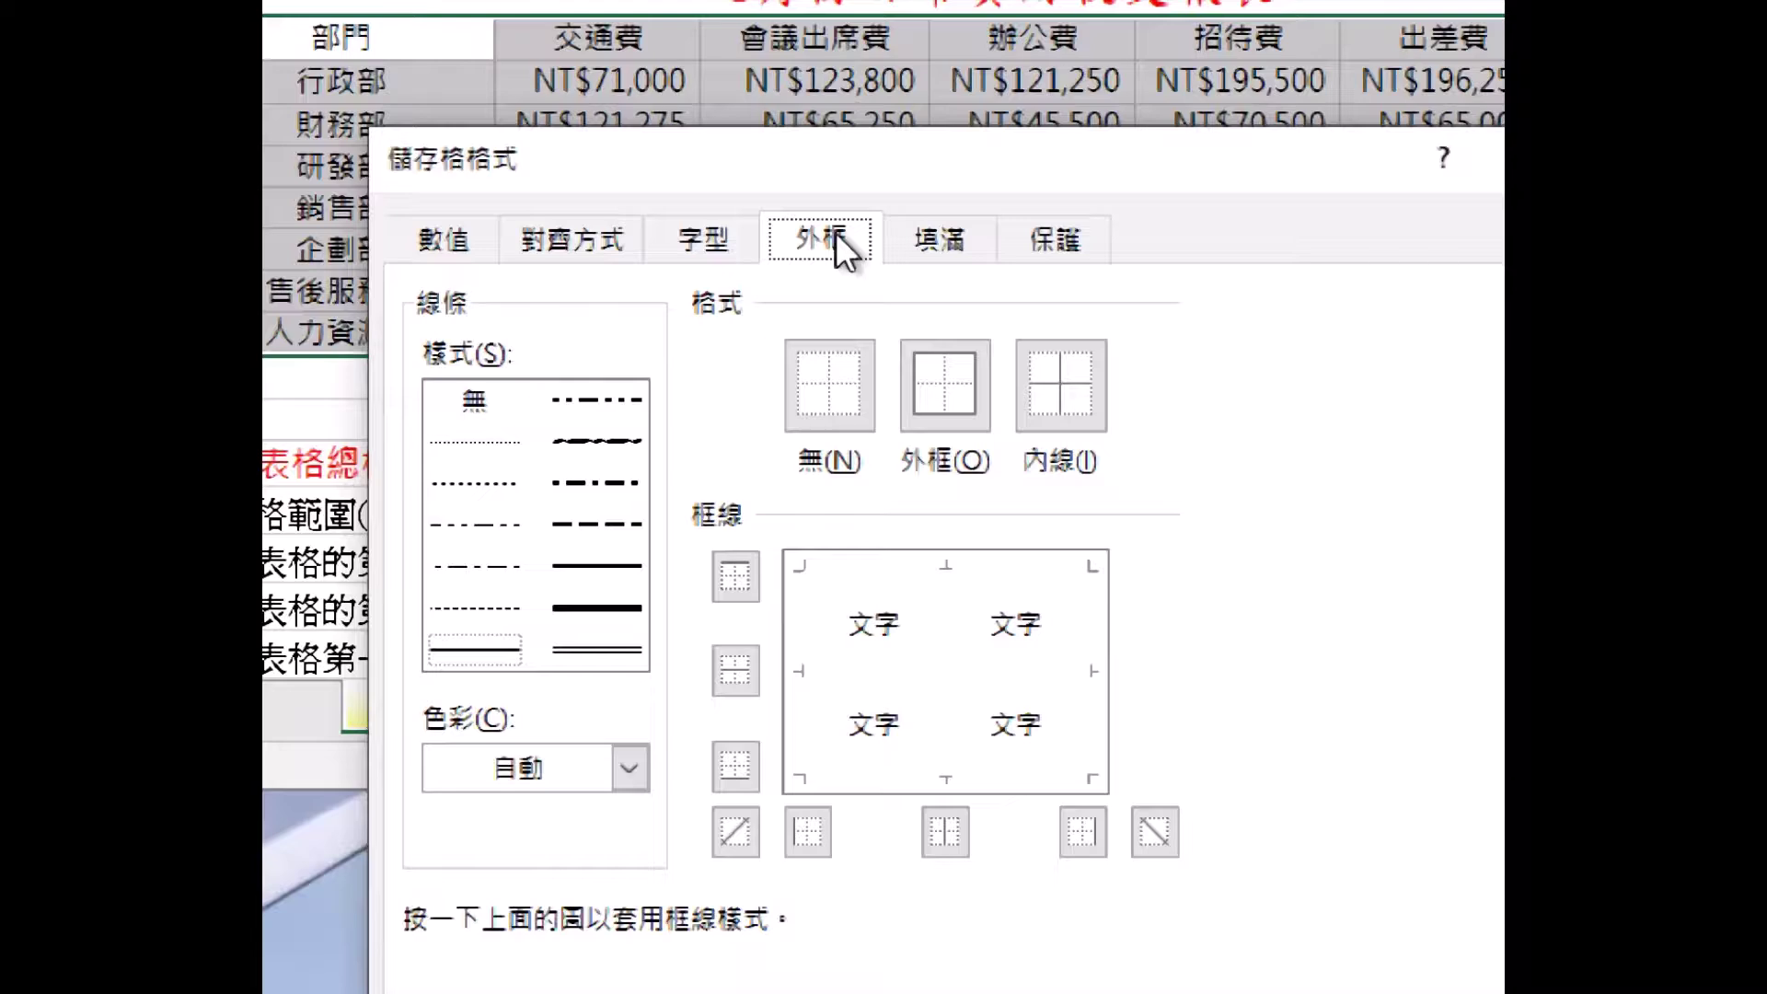
drag(794, 178, 883, 786)
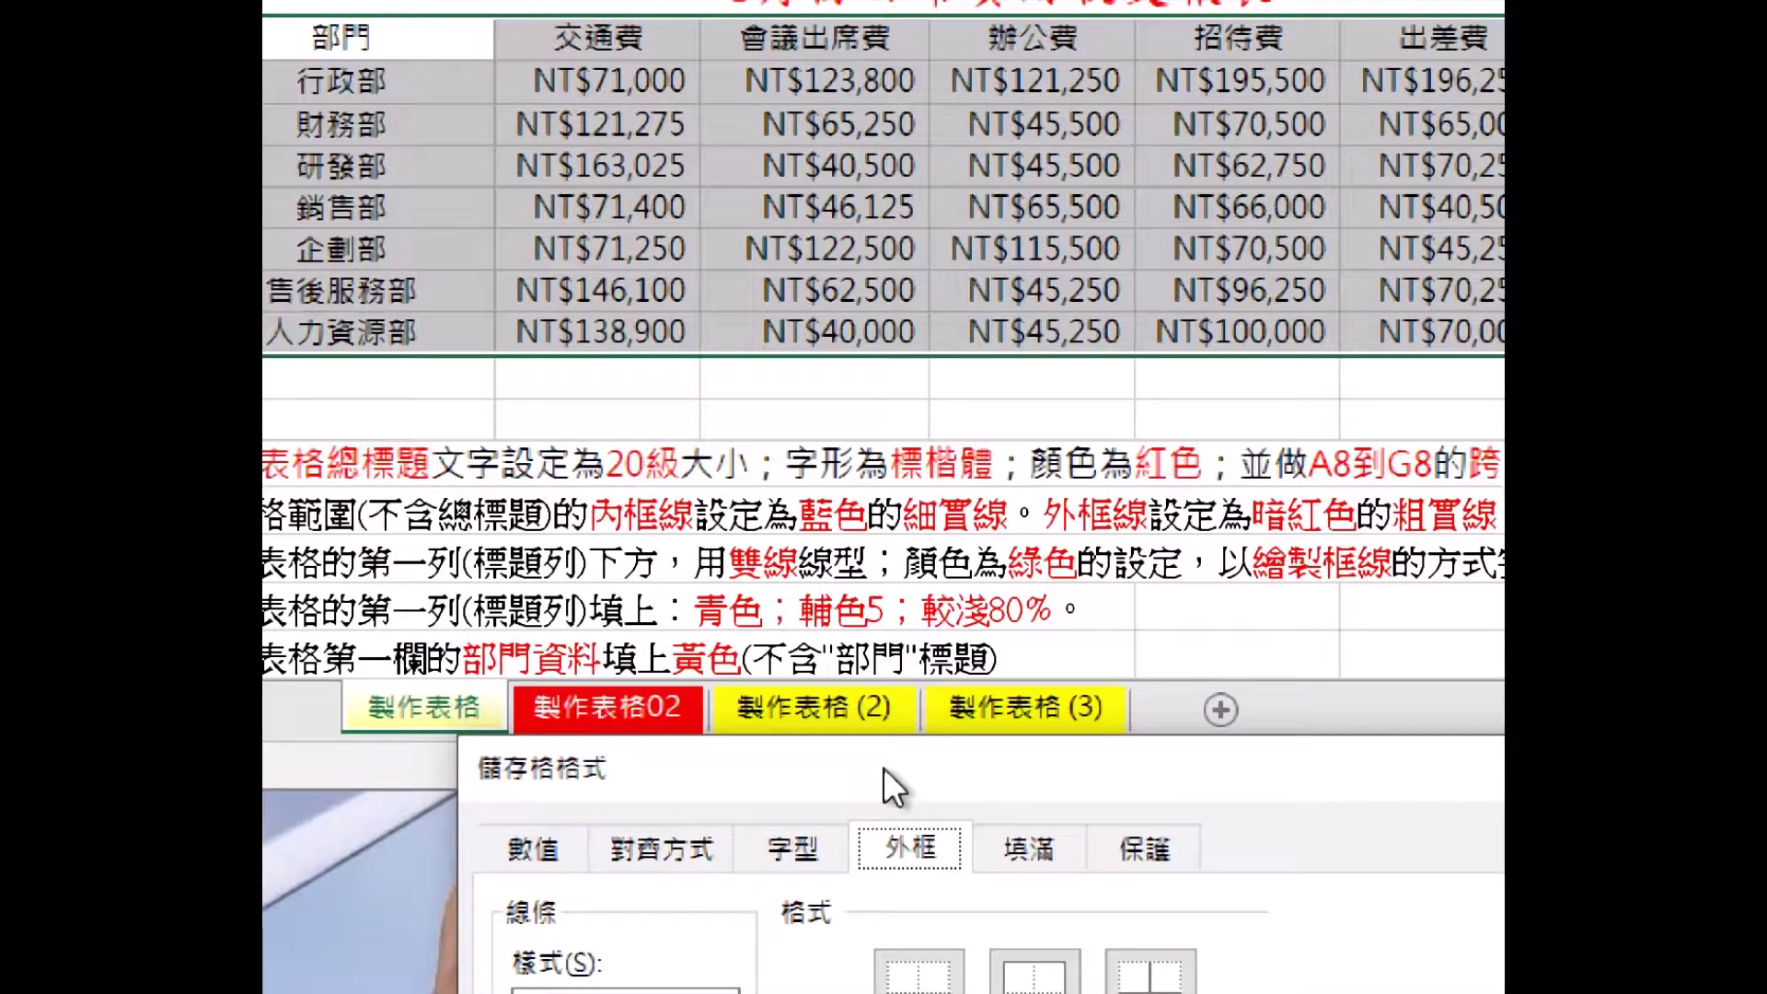
drag(883, 767, 744, 63)
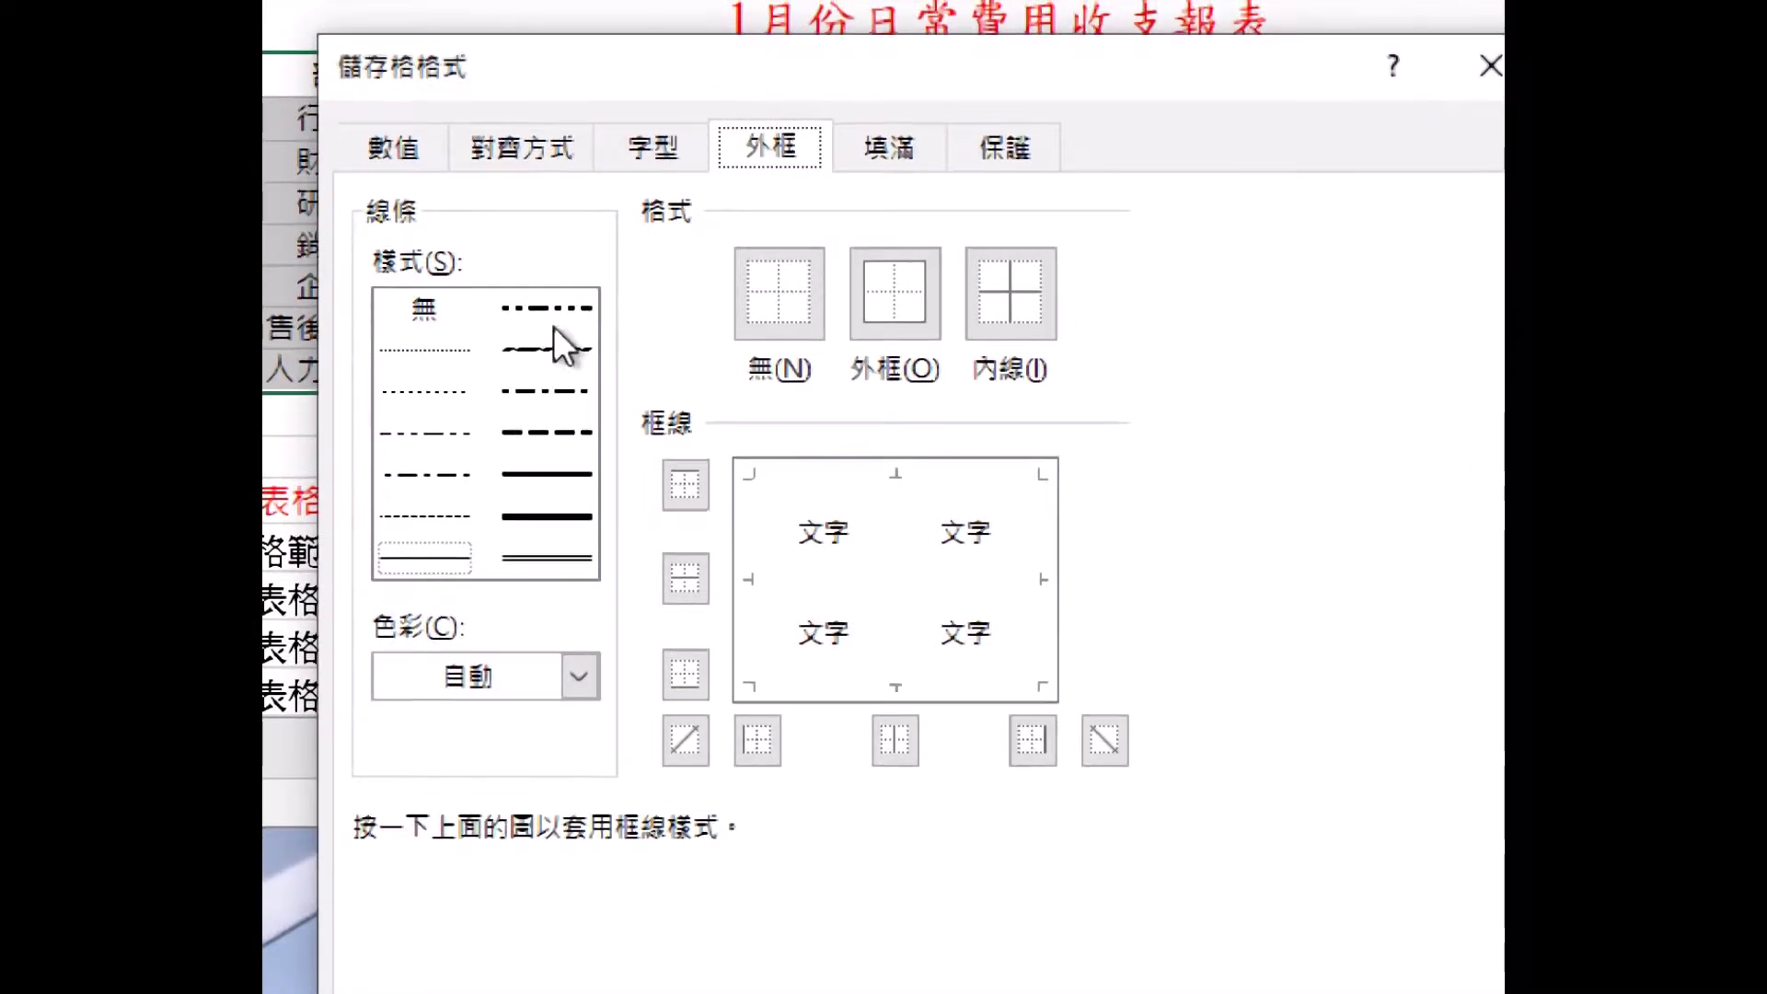
click(431, 556)
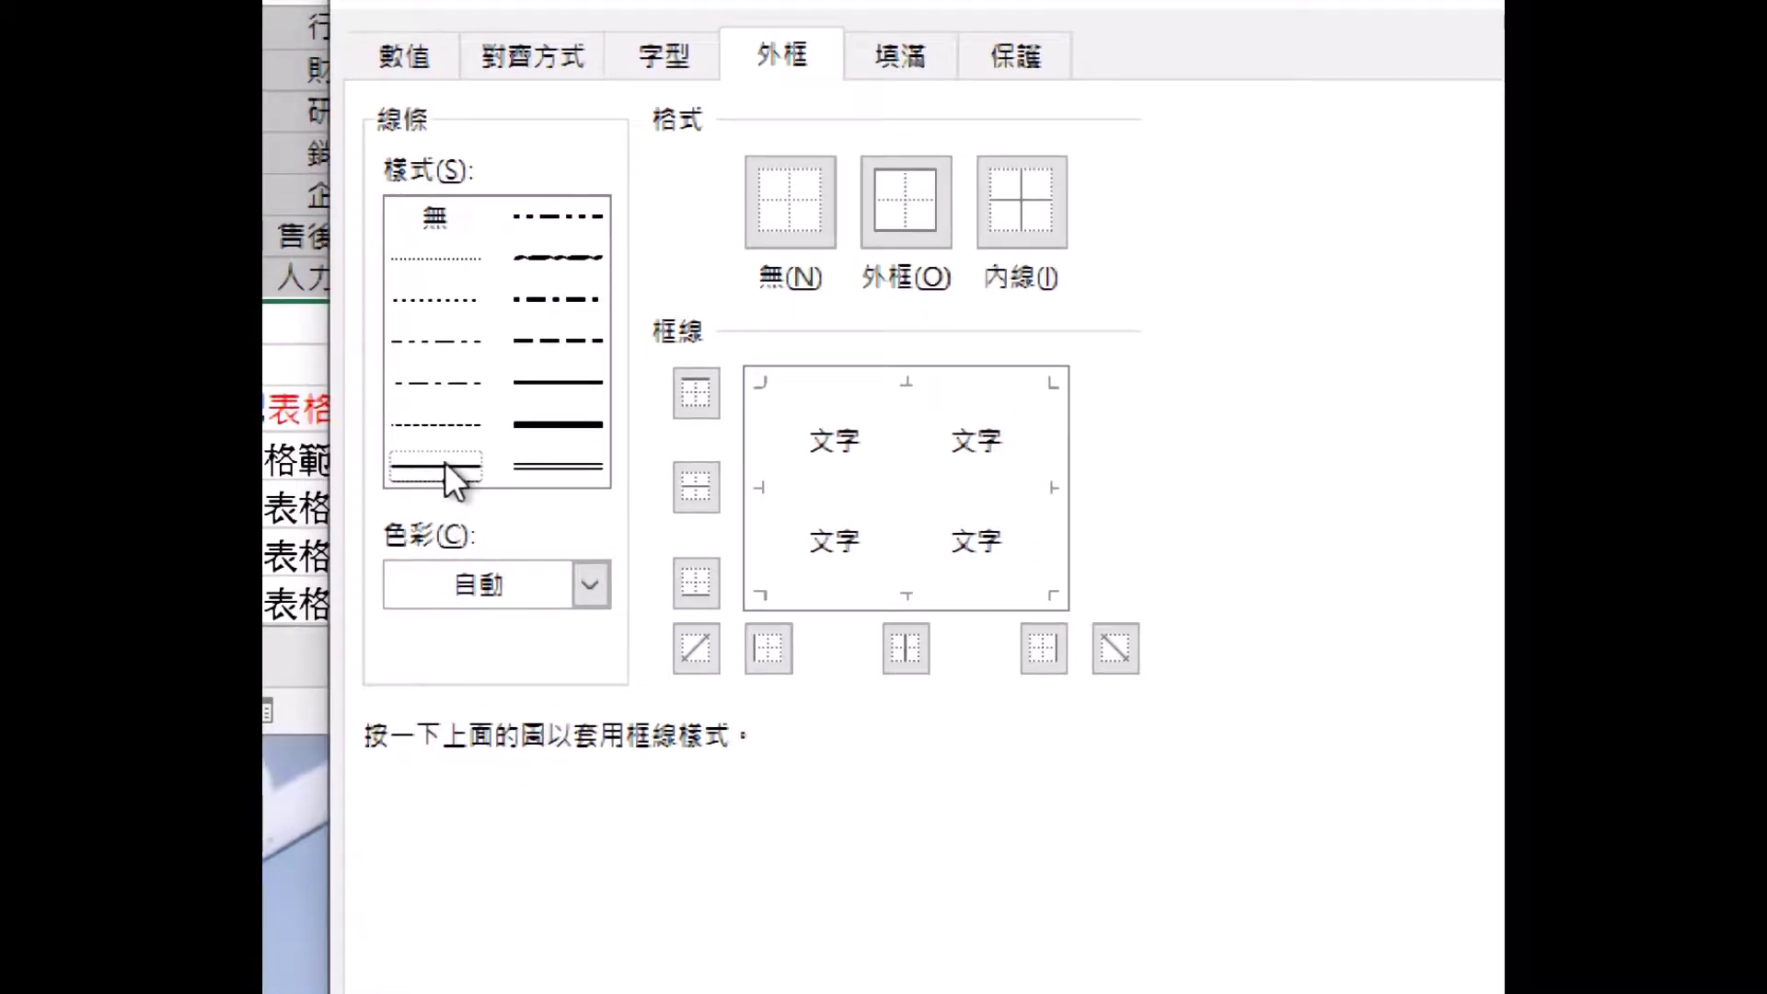
click(494, 580)
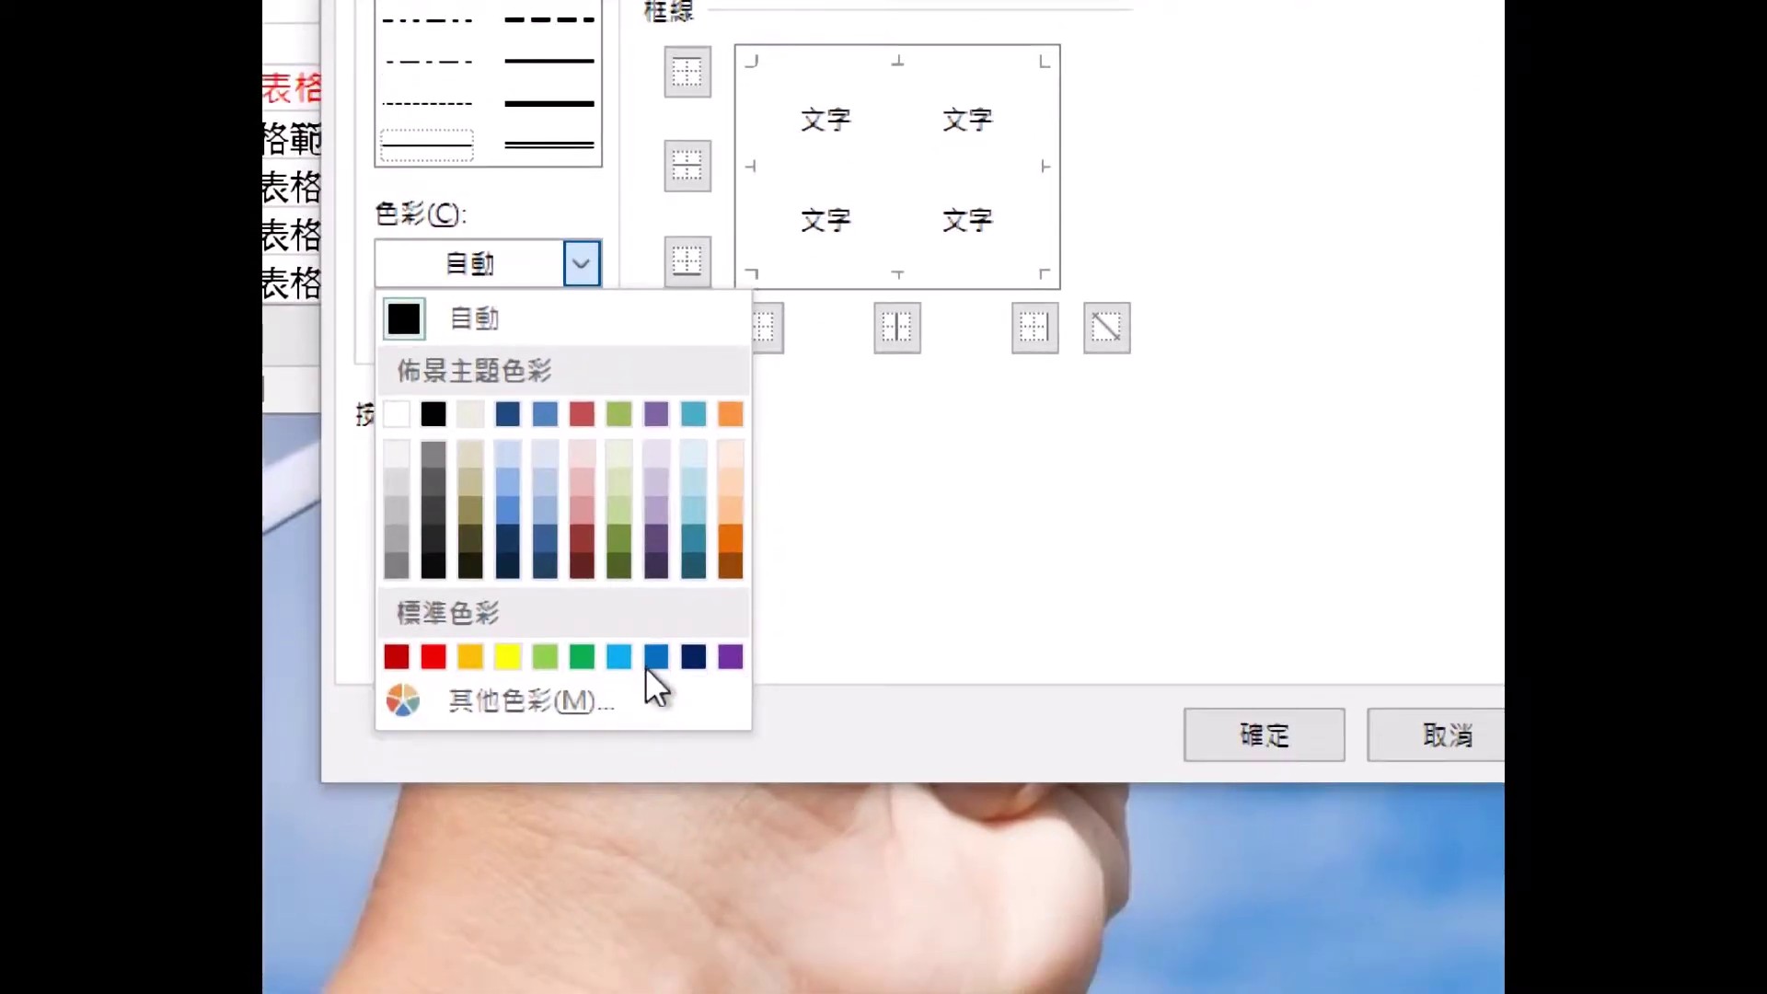
click(656, 655)
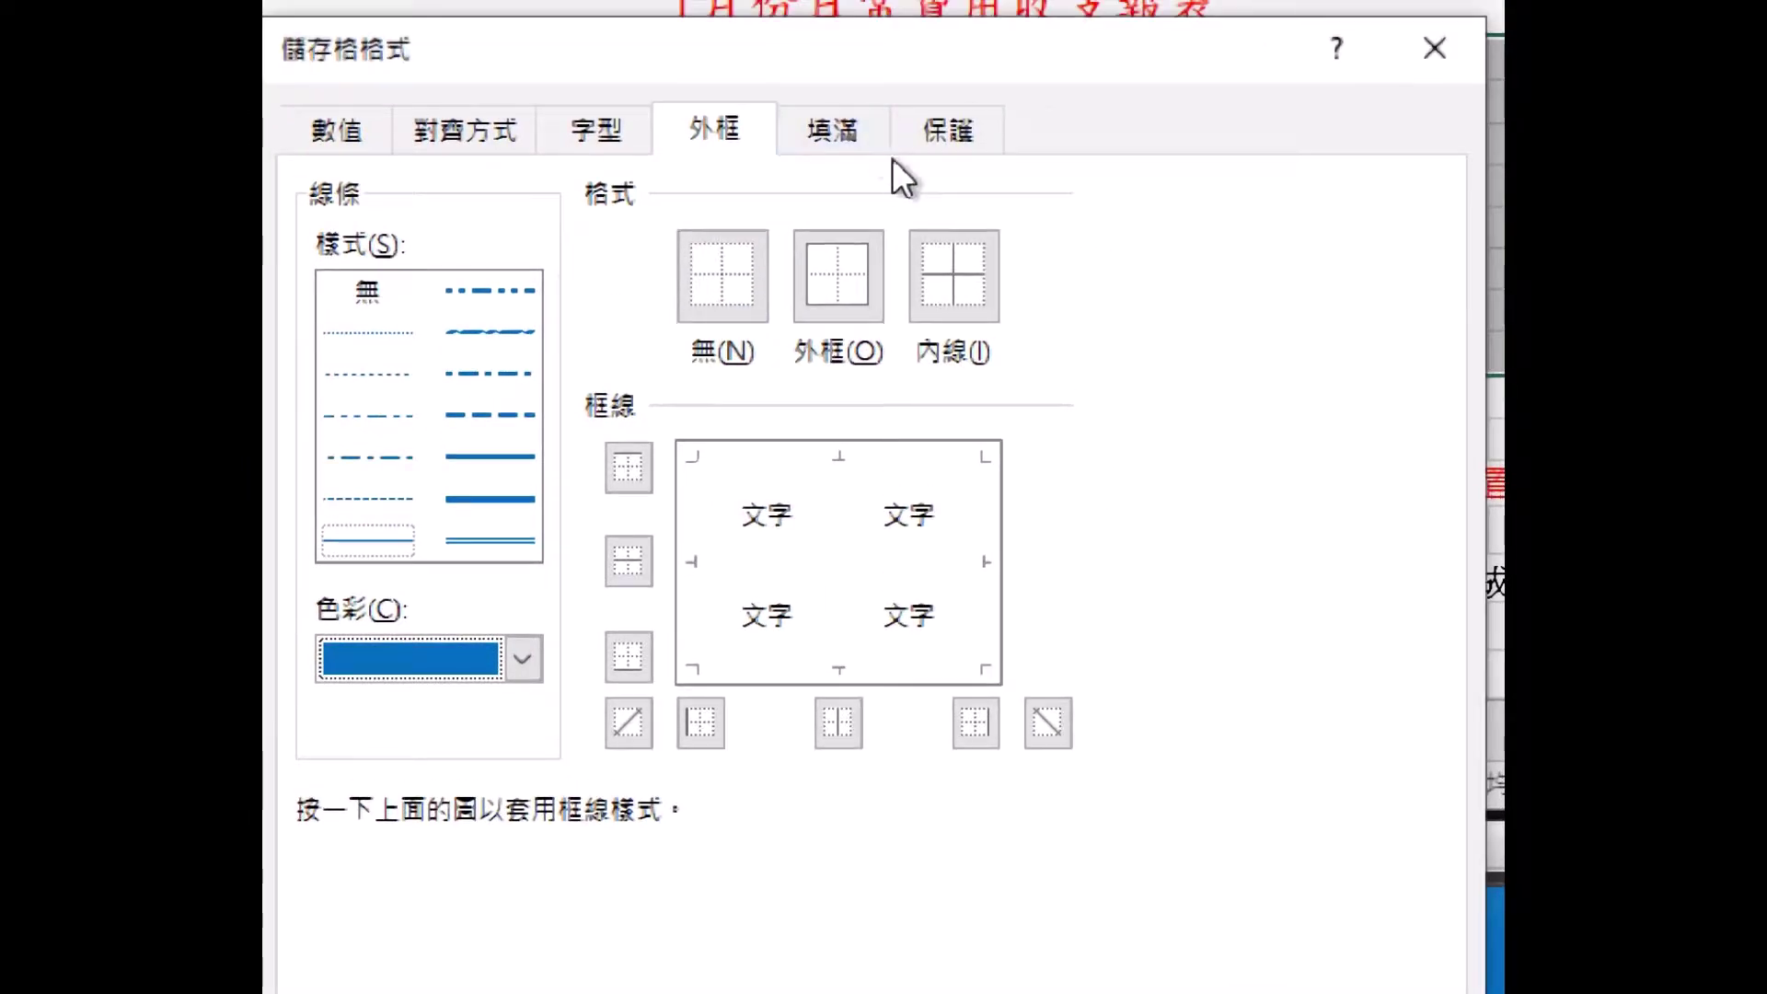
click(956, 272)
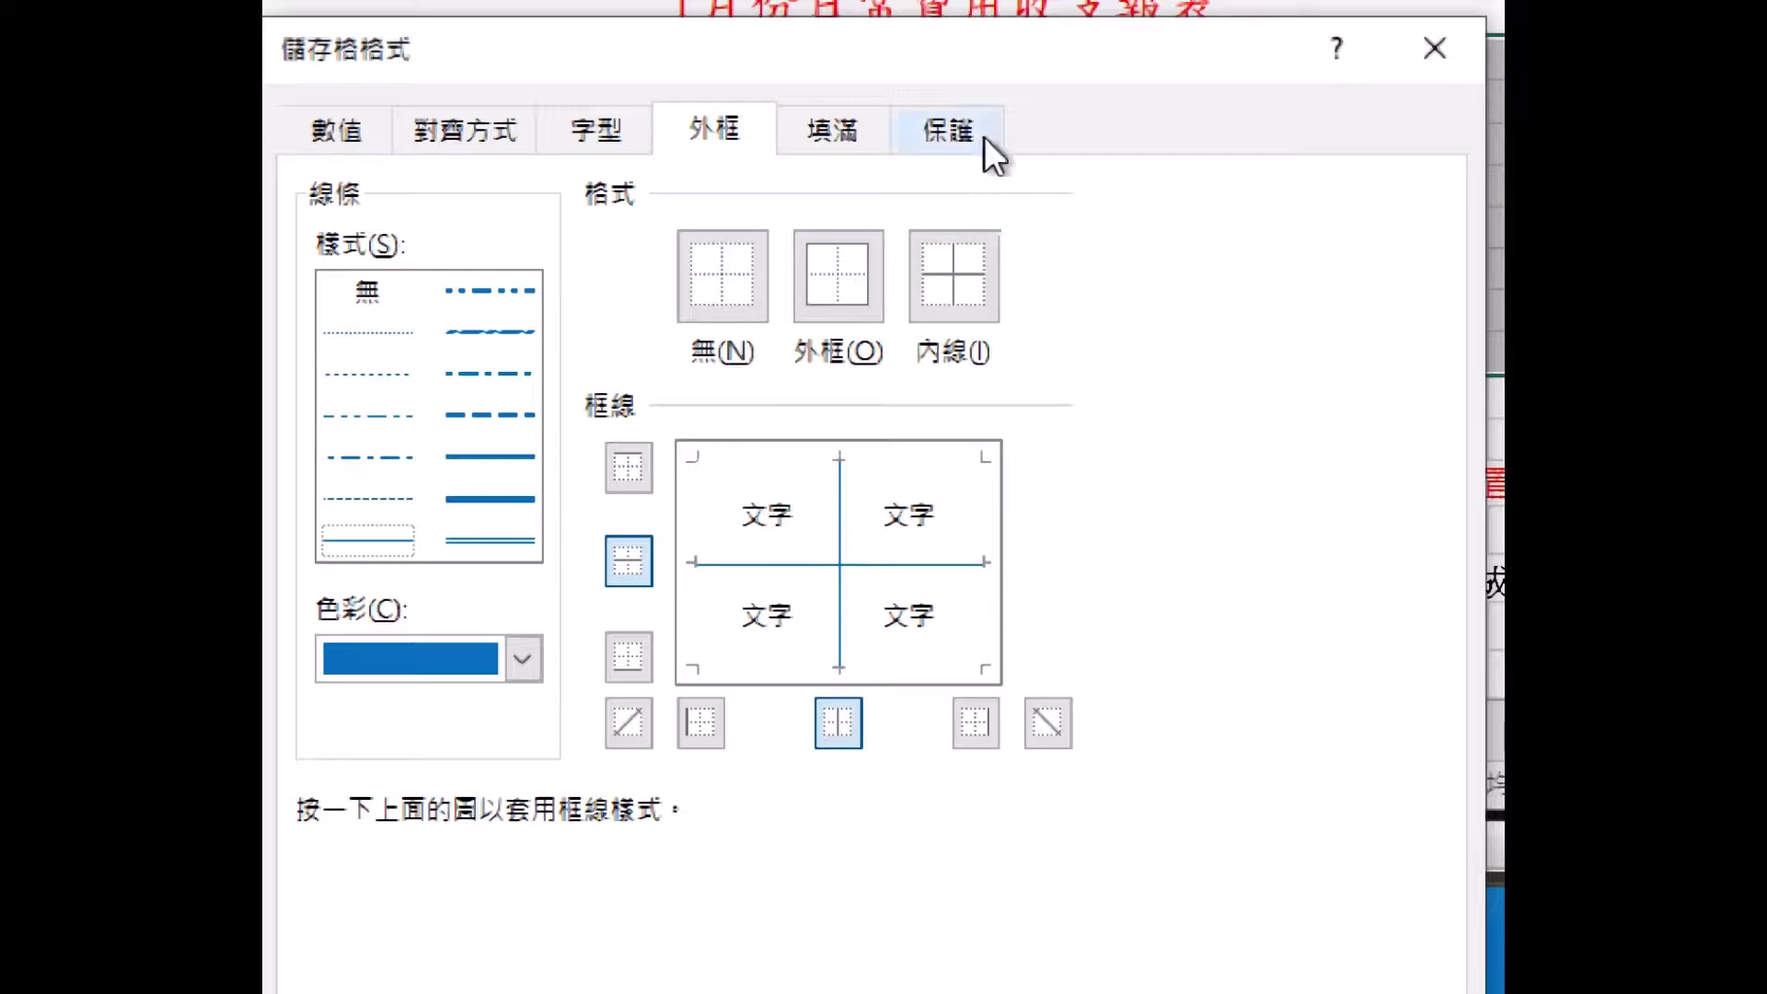
- Add a thick solid outline border in dark red around the table range A9:G16 and apply the border formatting
drag(1053, 67, 1279, 787)
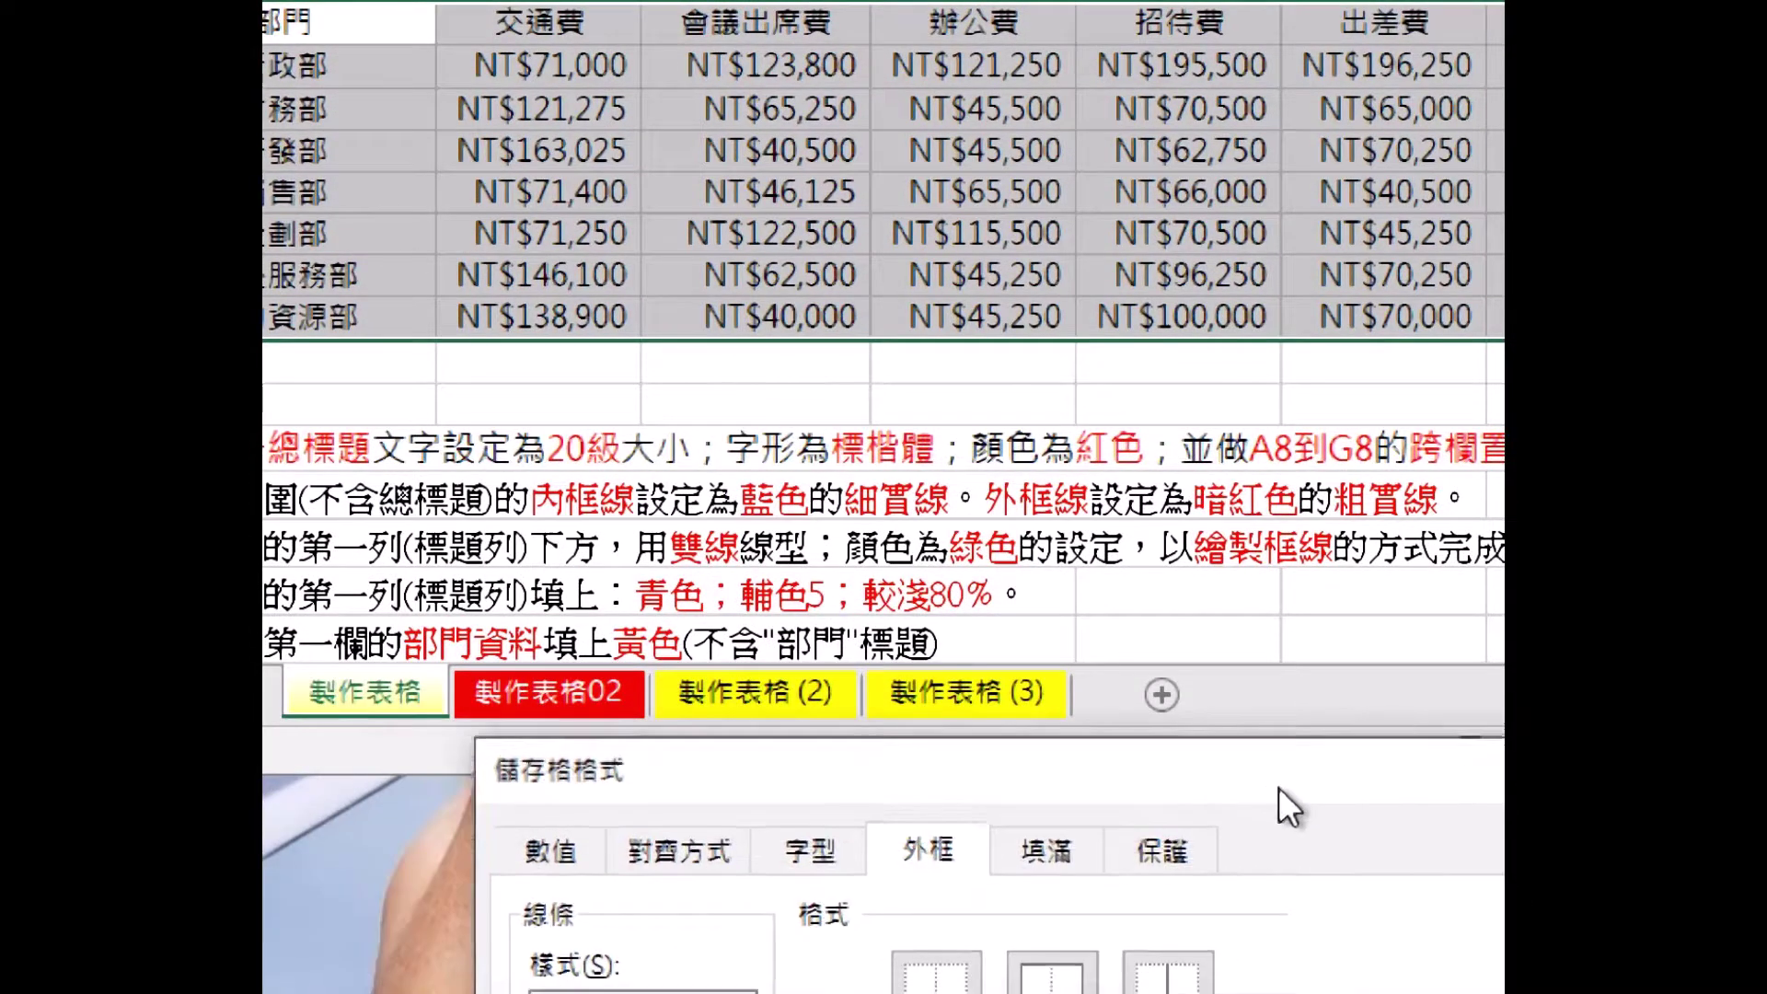
drag(1399, 786, 1124, 38)
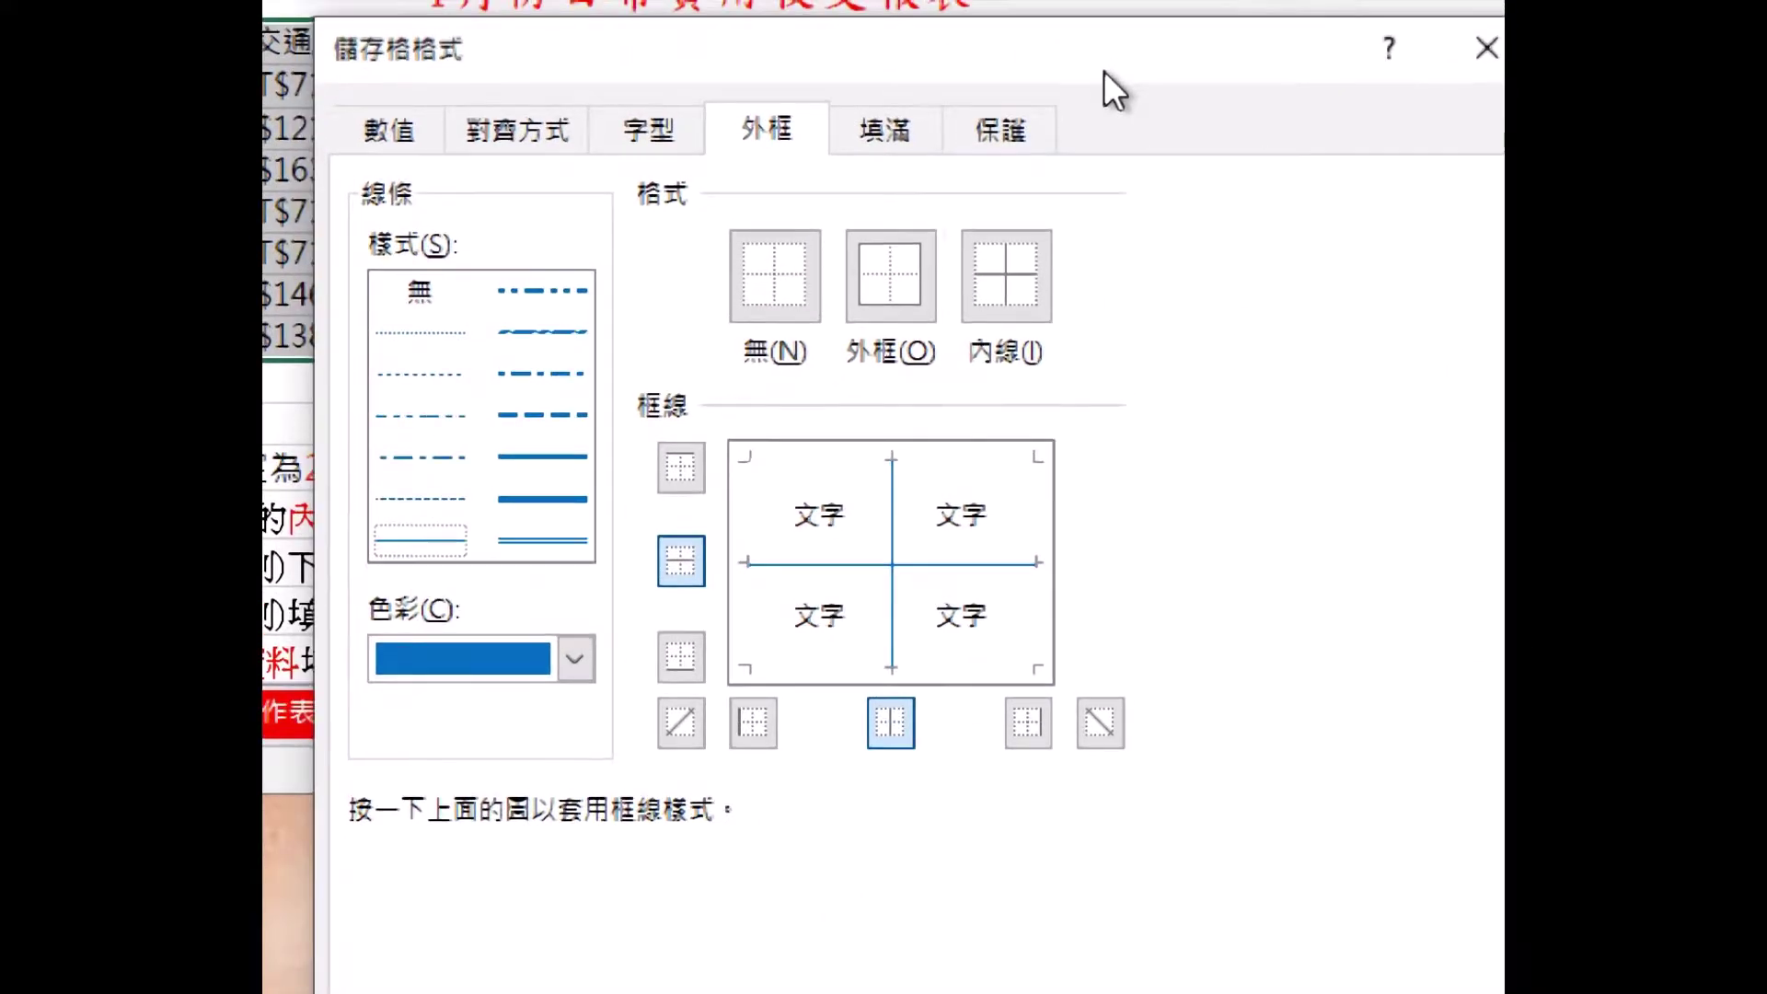
click(564, 515)
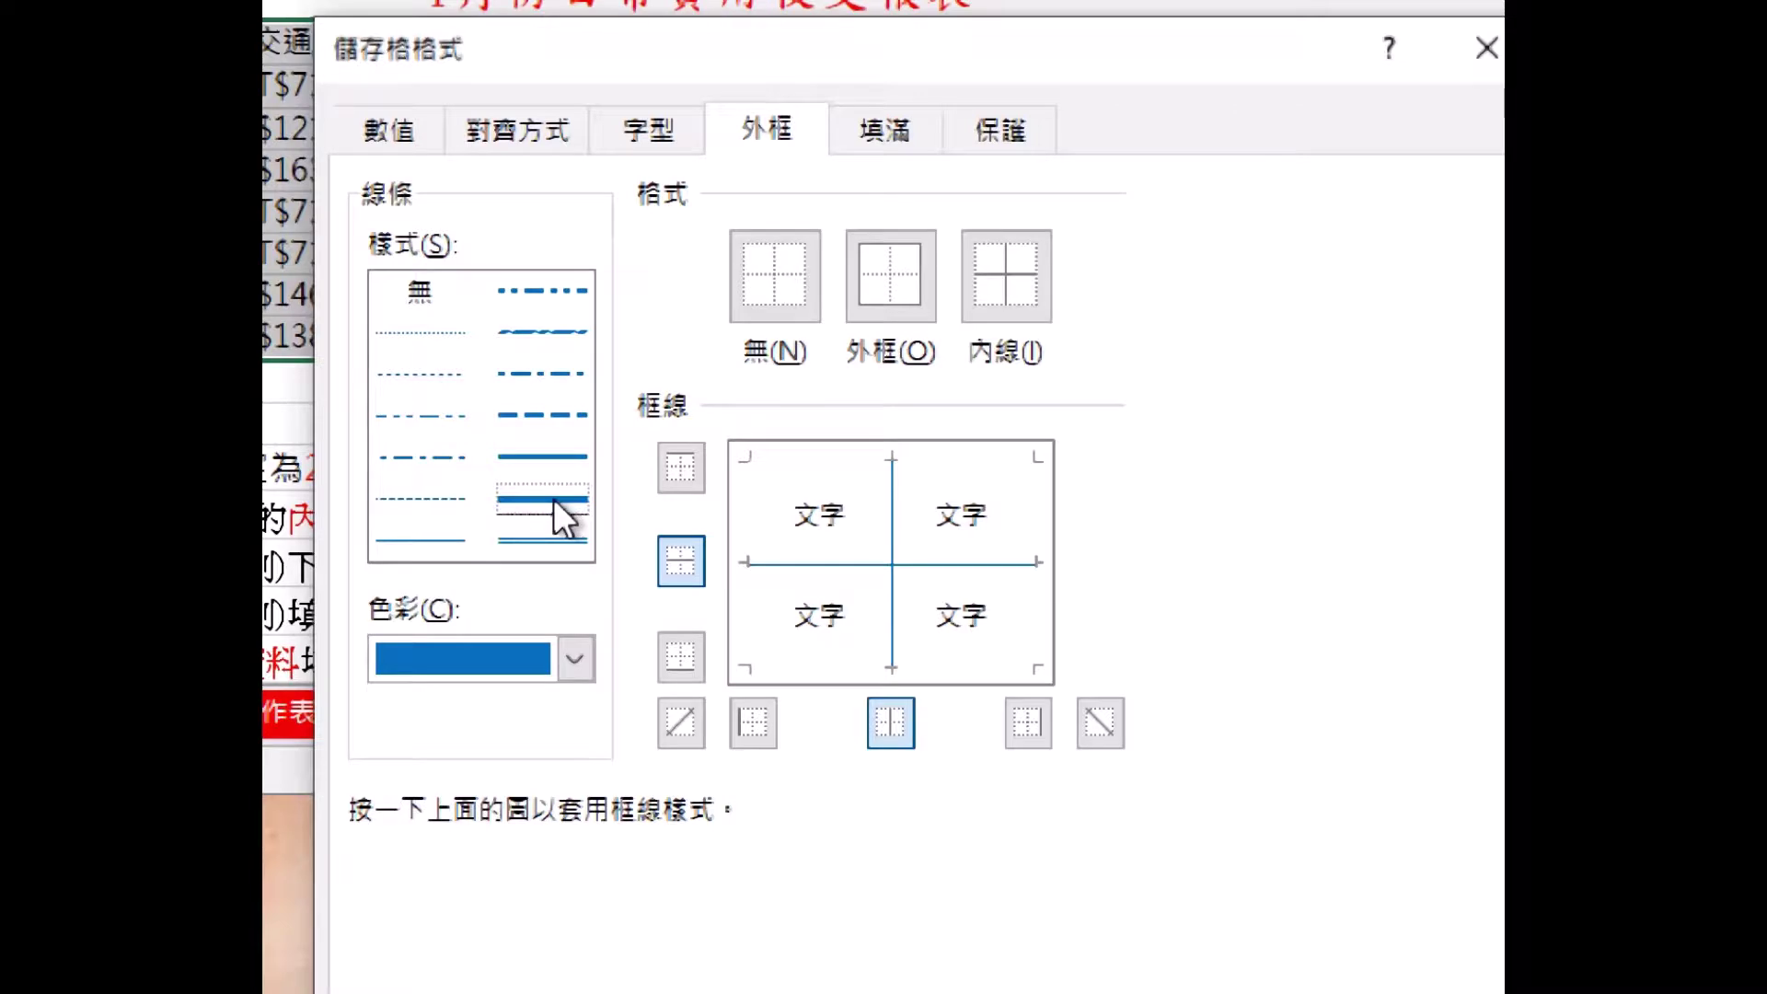
click(508, 657)
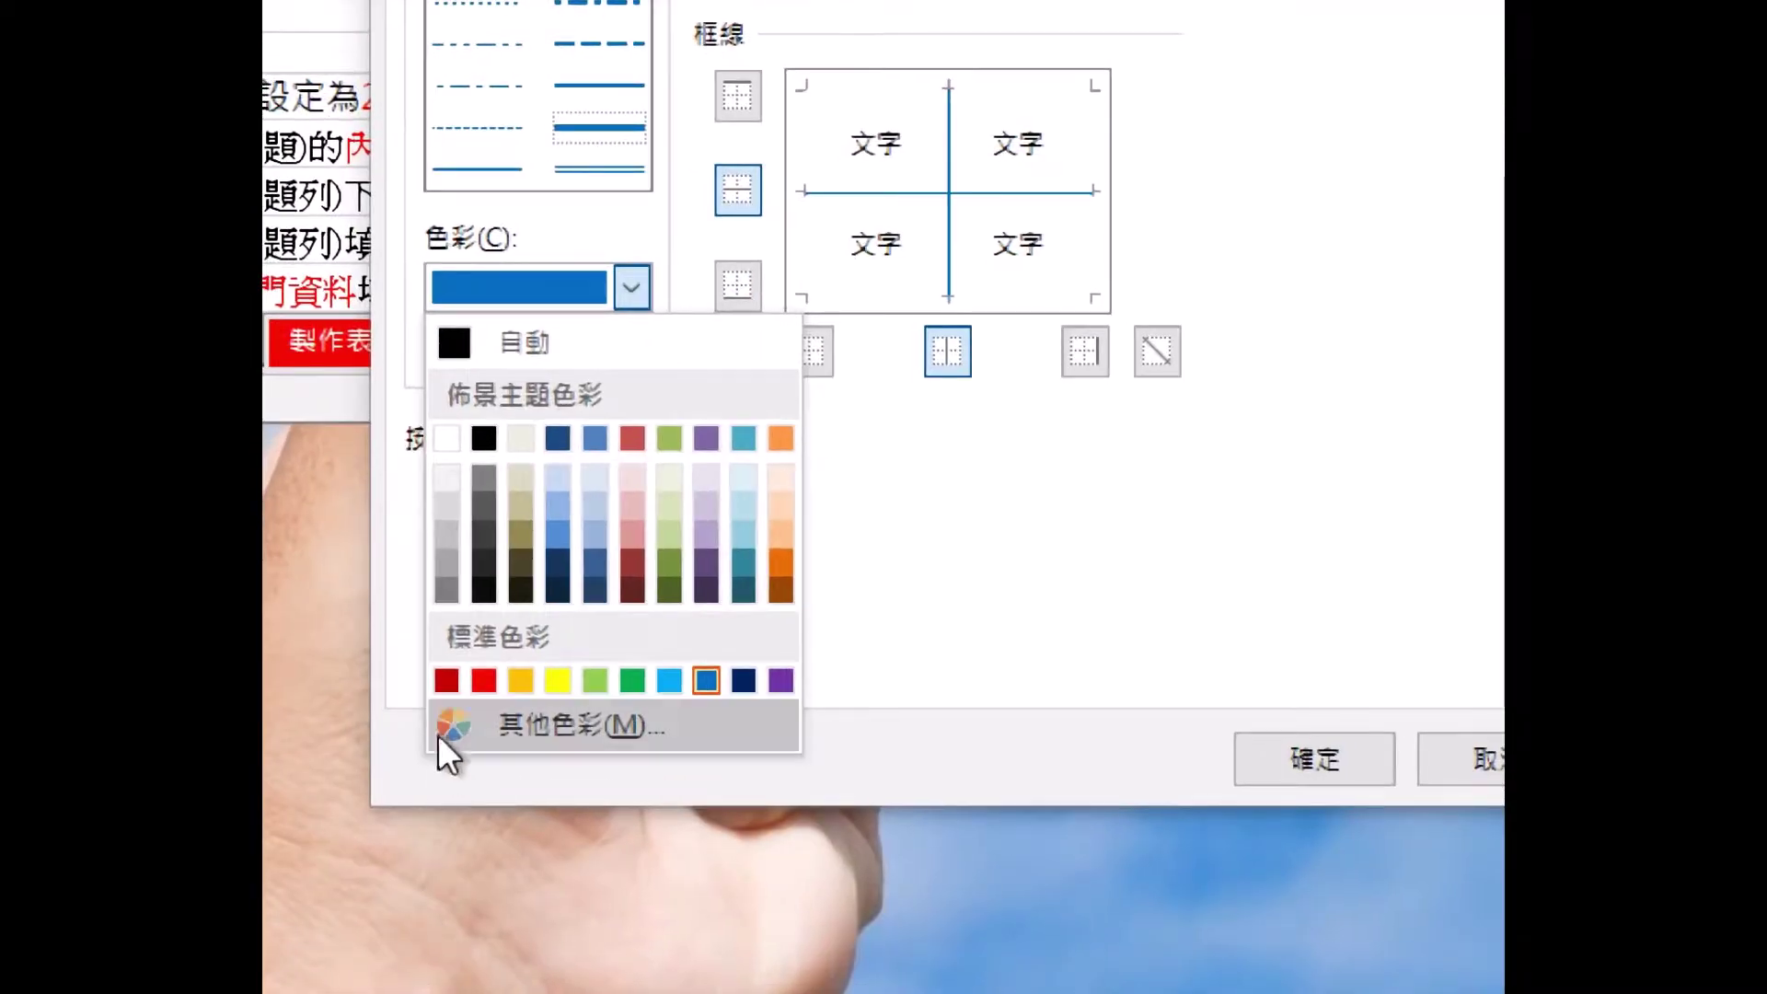
click(451, 682)
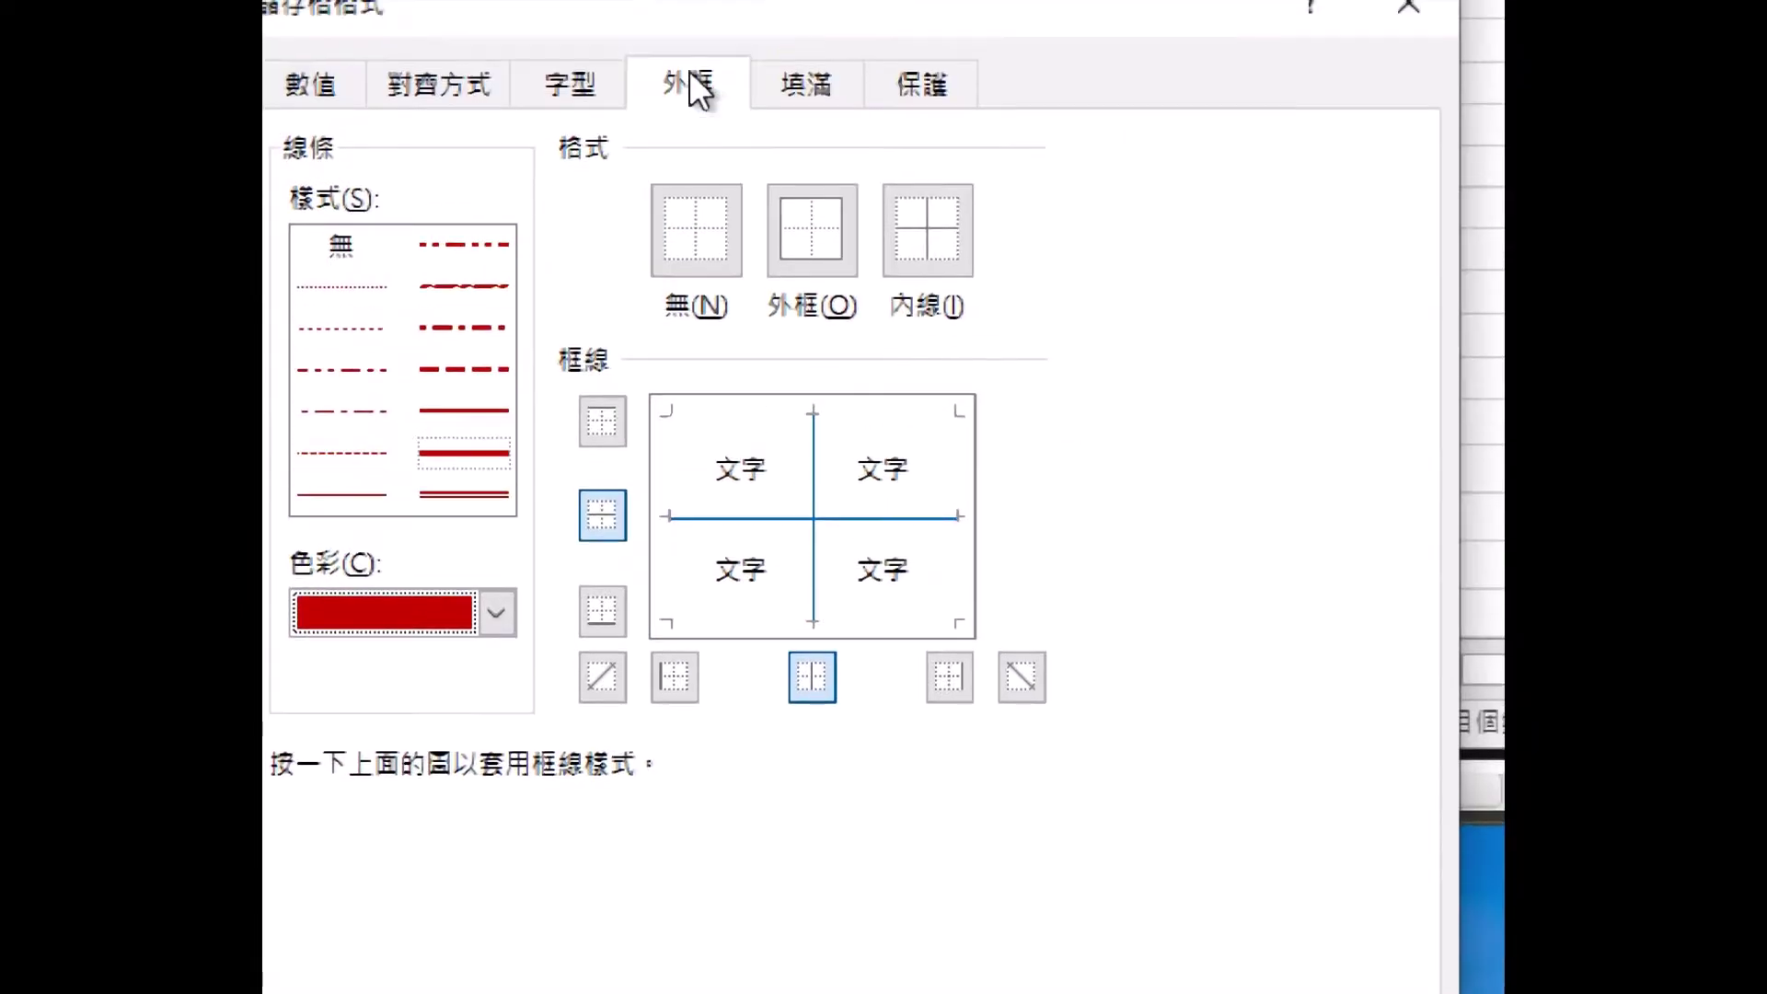
click(840, 17)
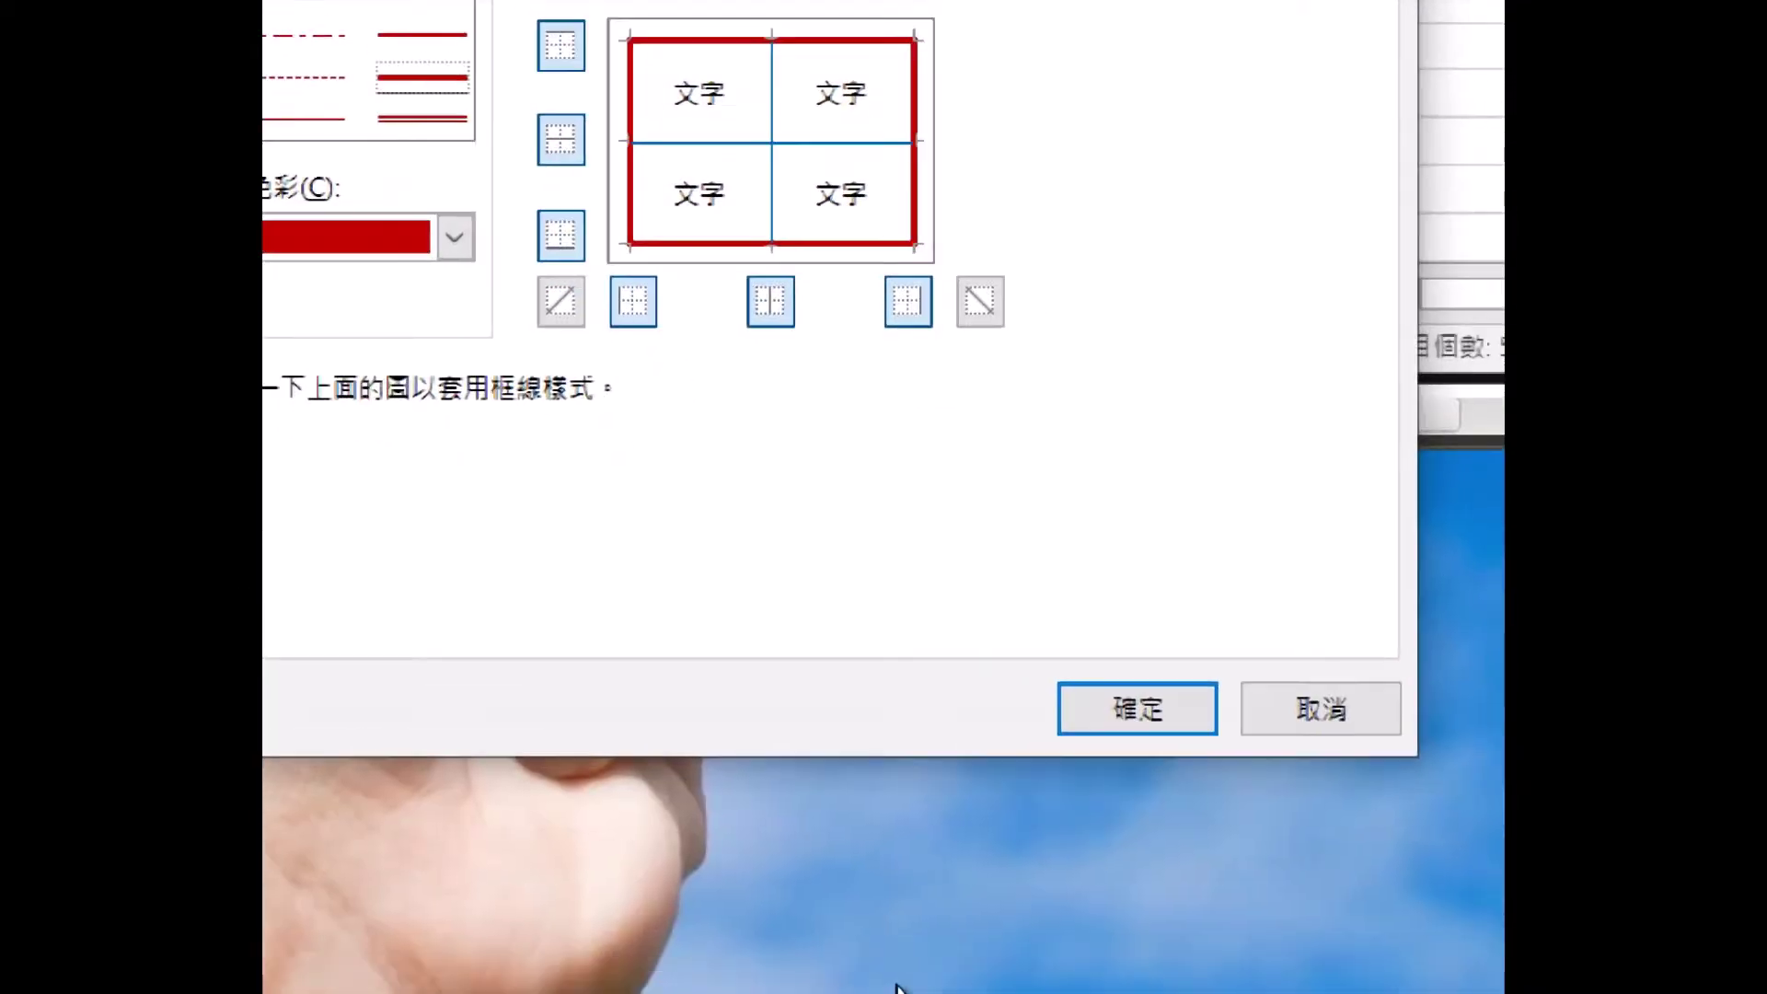
click(1169, 724)
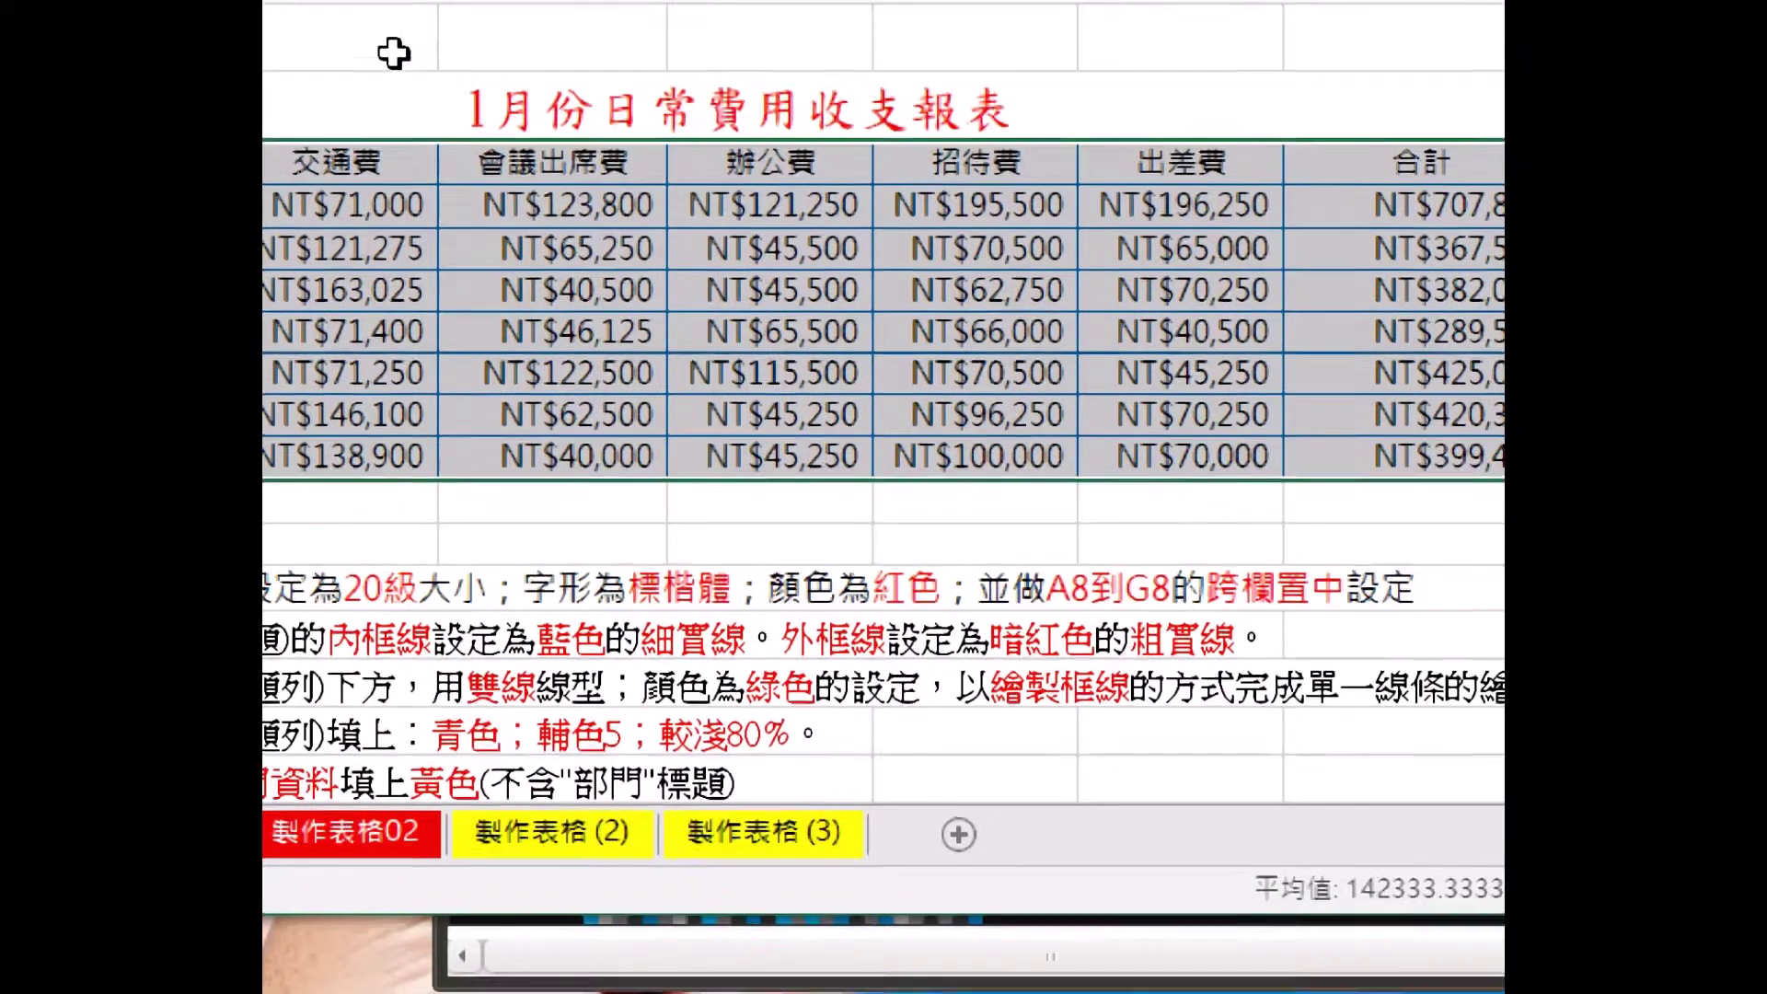
click(713, 330)
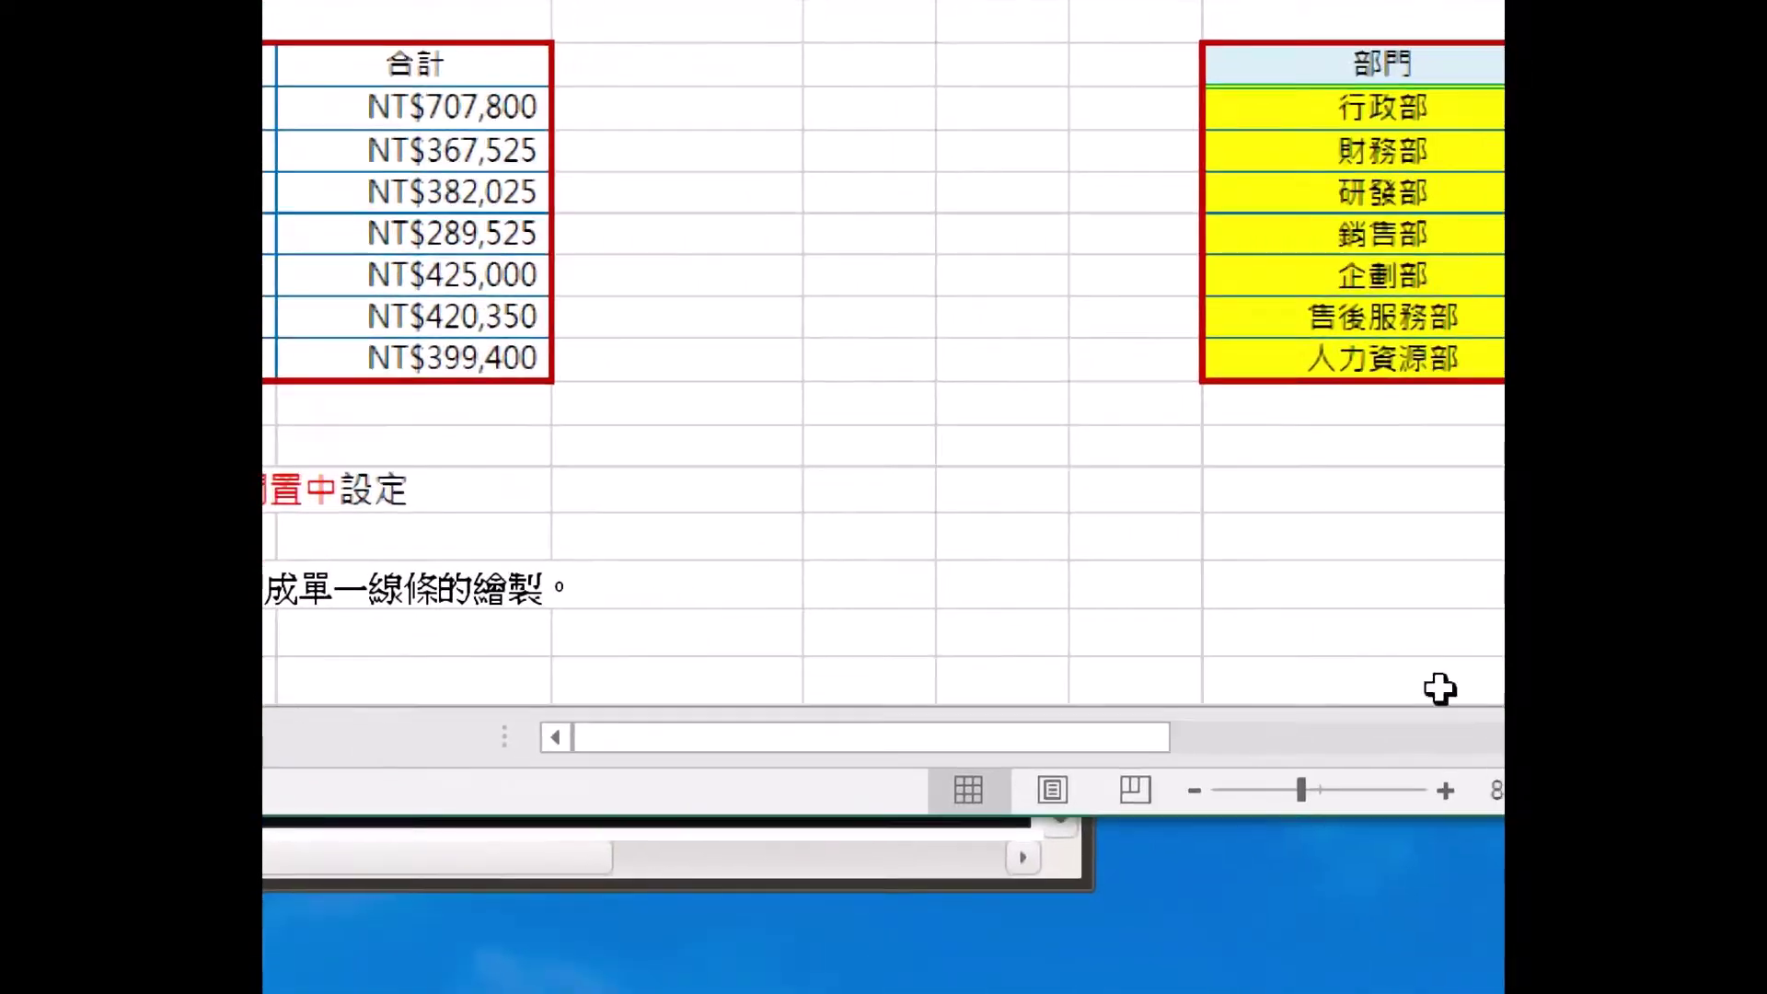
- Set the bottom border of the table's header row A9:G9 to a double line in standard green
drag(1112, 749, 1289, 745)
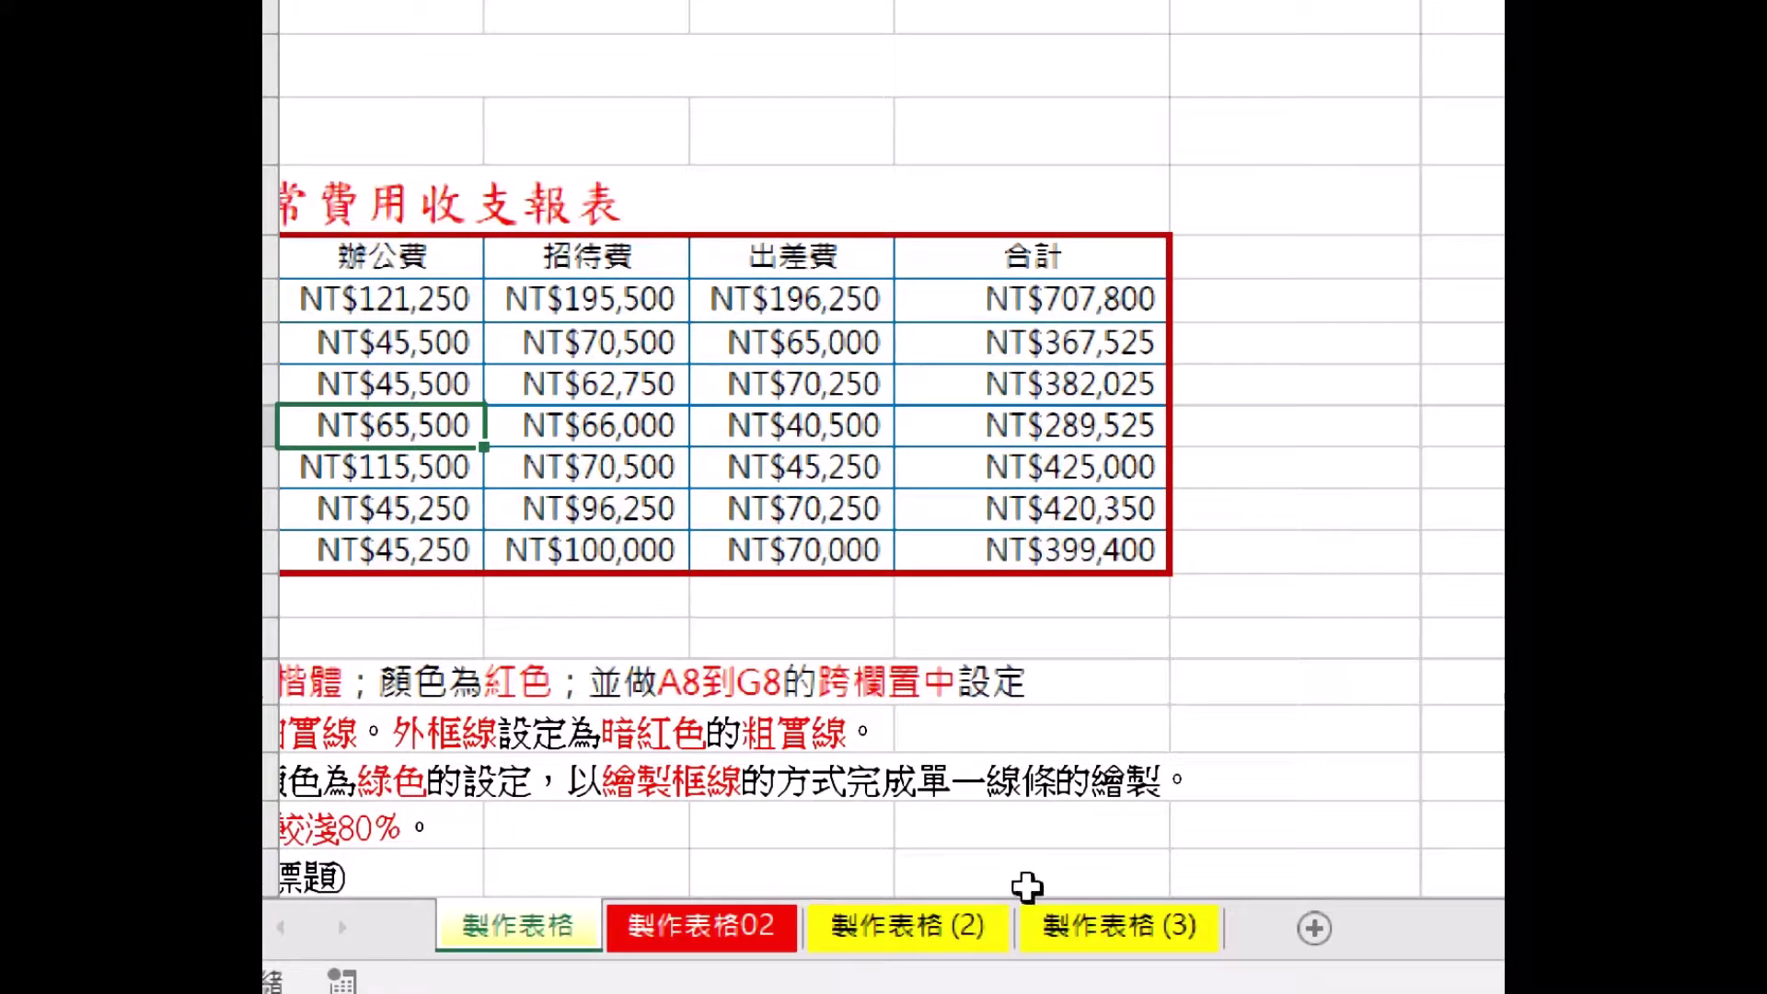
middle_click(1083, 700)
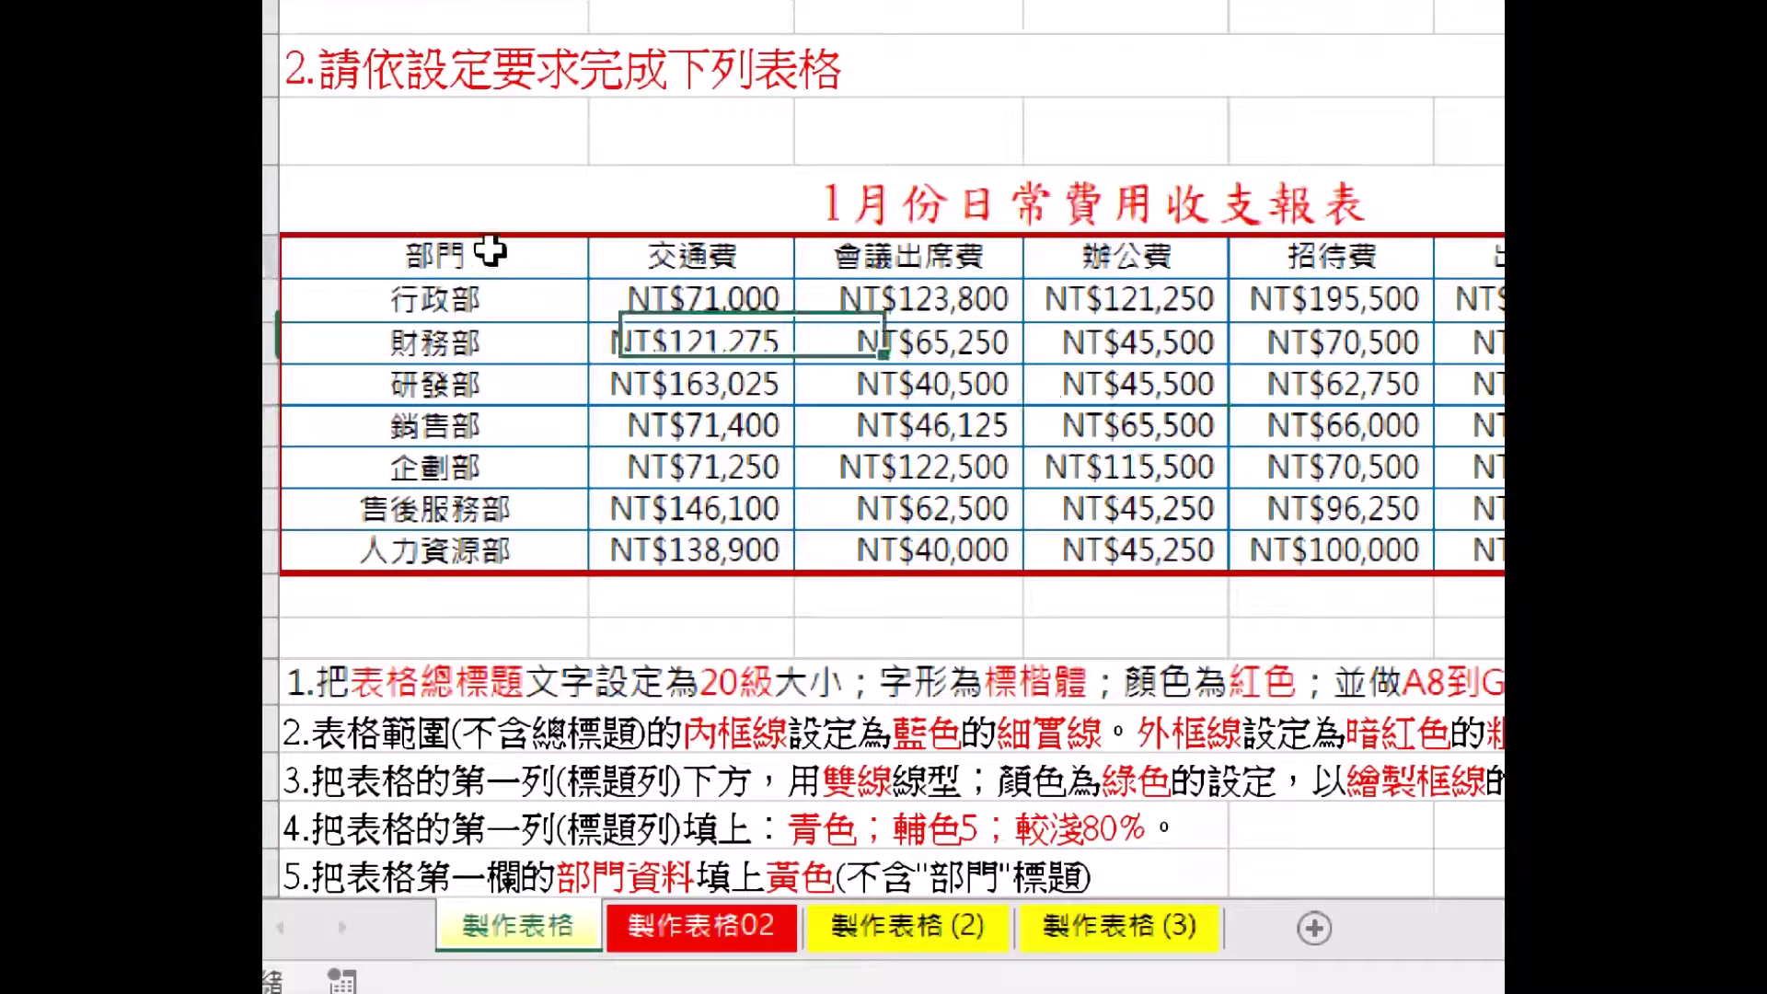
mouse_move(474, 244)
mouse_down()
mouse_move(1409, 254)
mouse_move(1347, 268)
mouse_up()
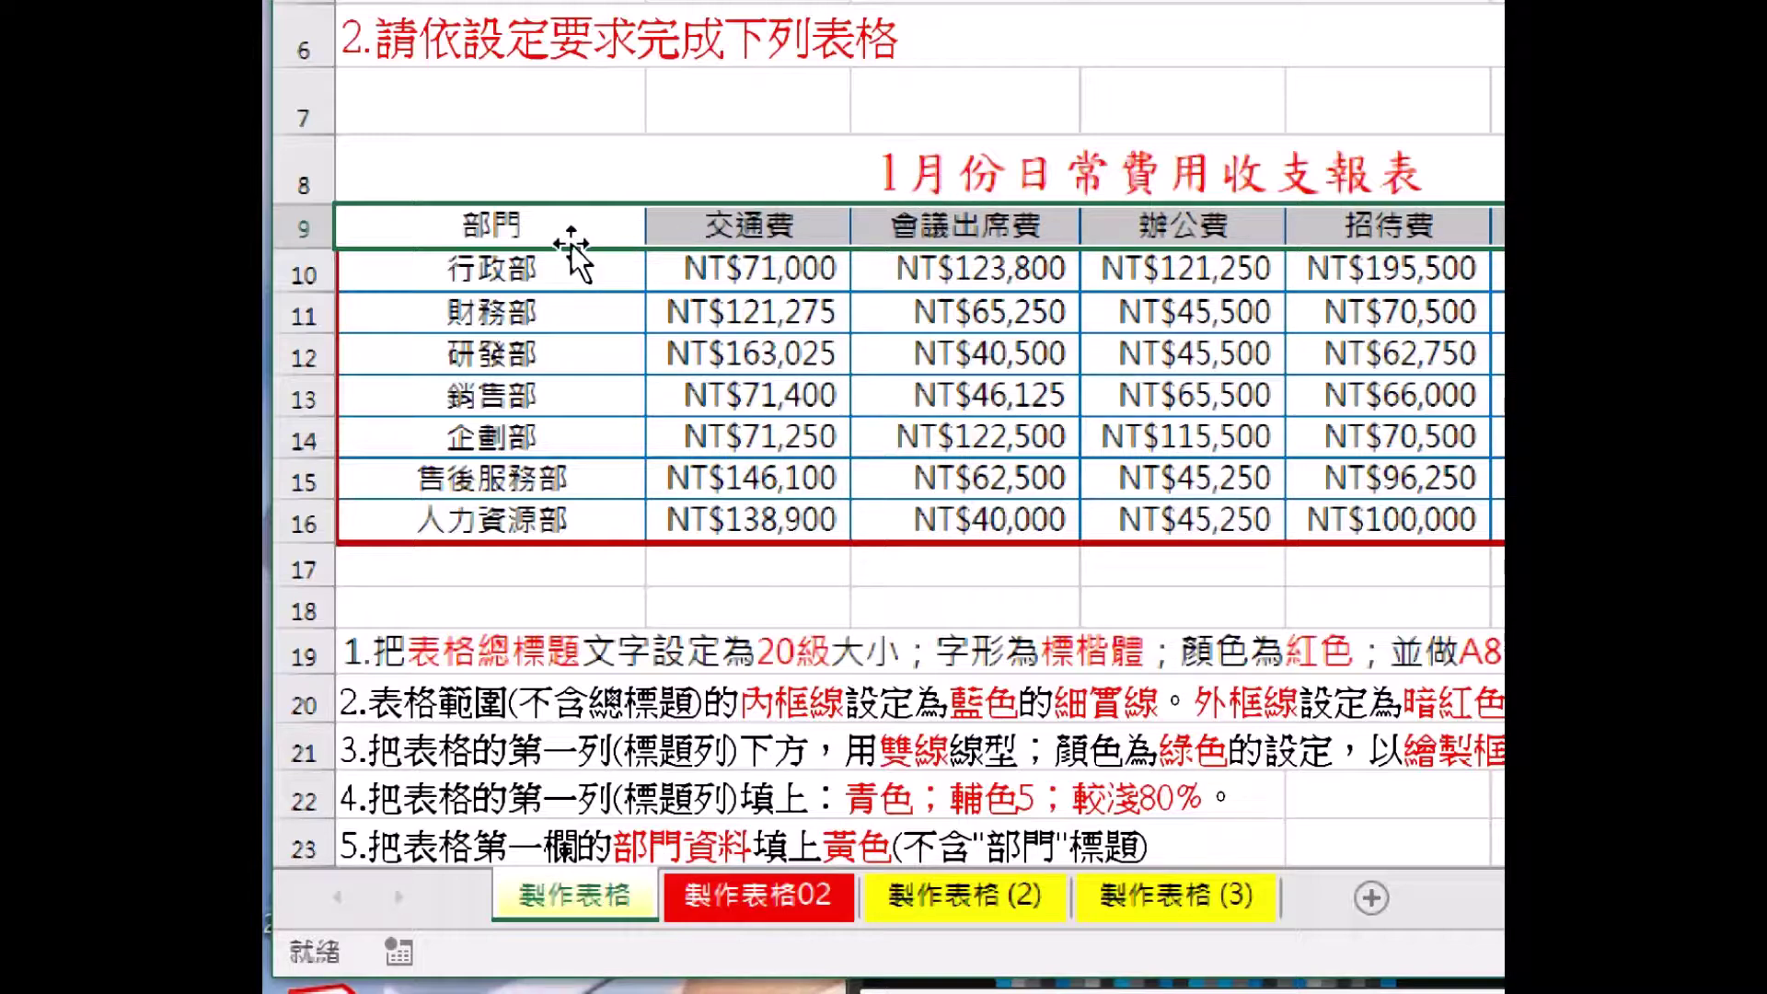
right_click(762, 239)
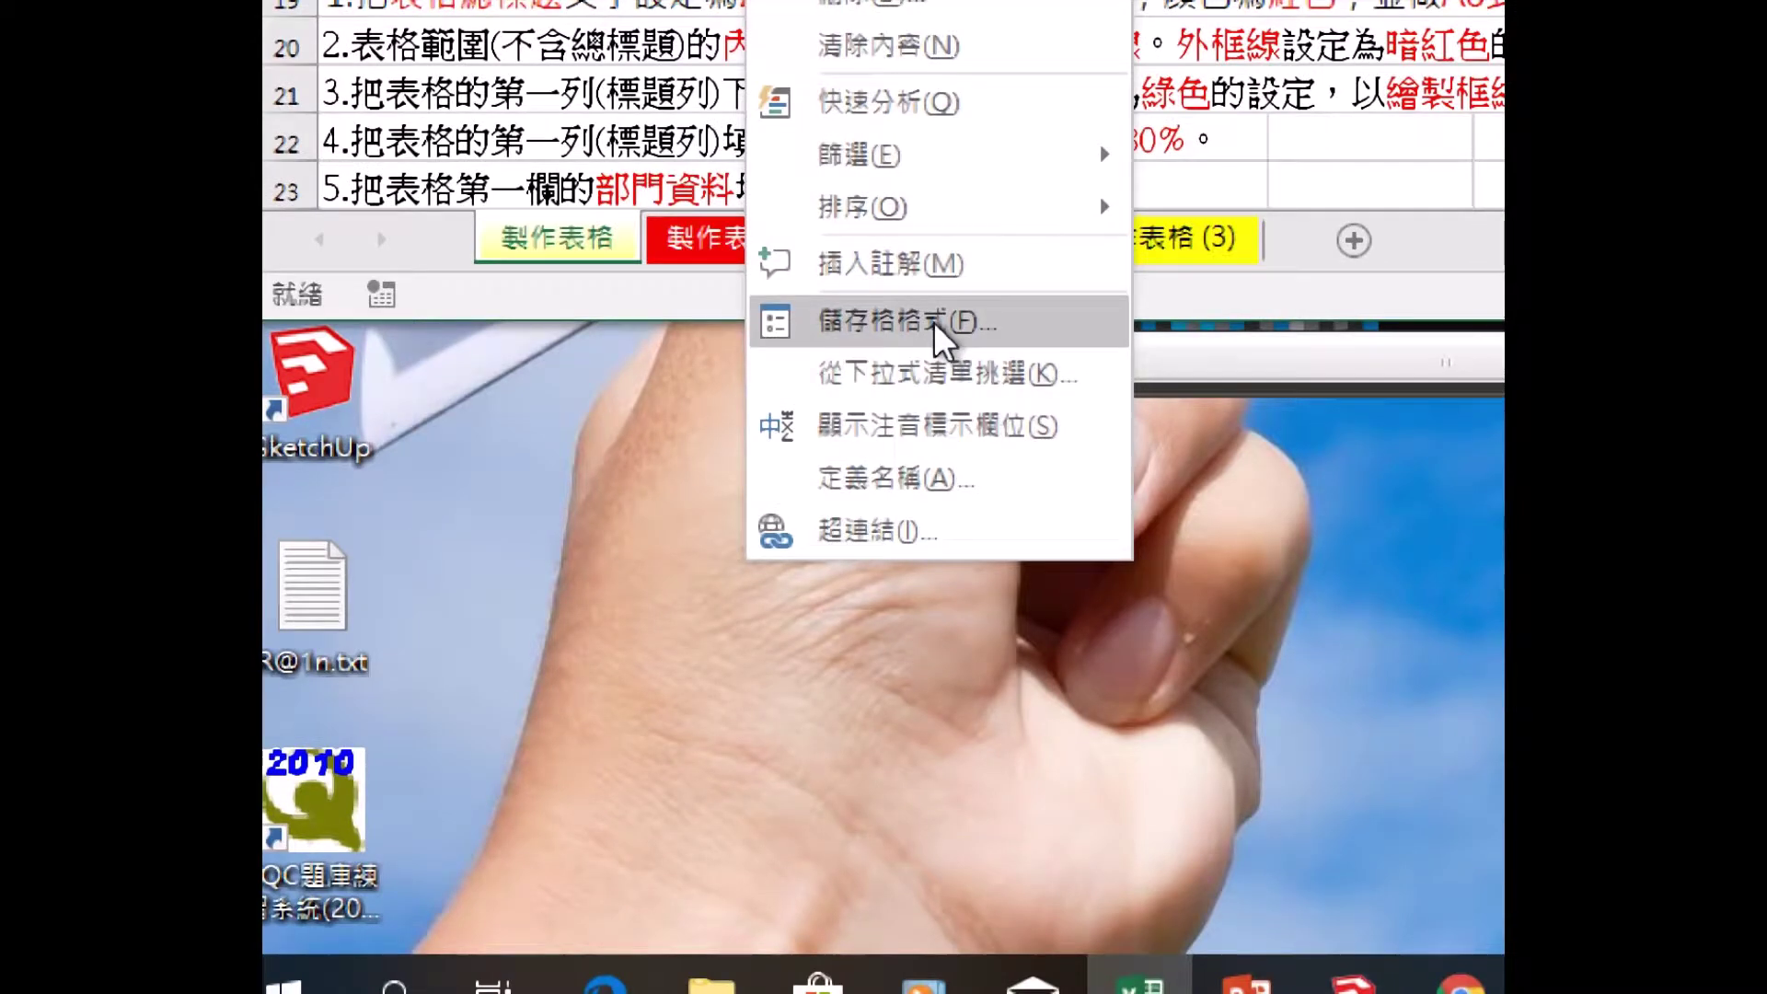
click(935, 322)
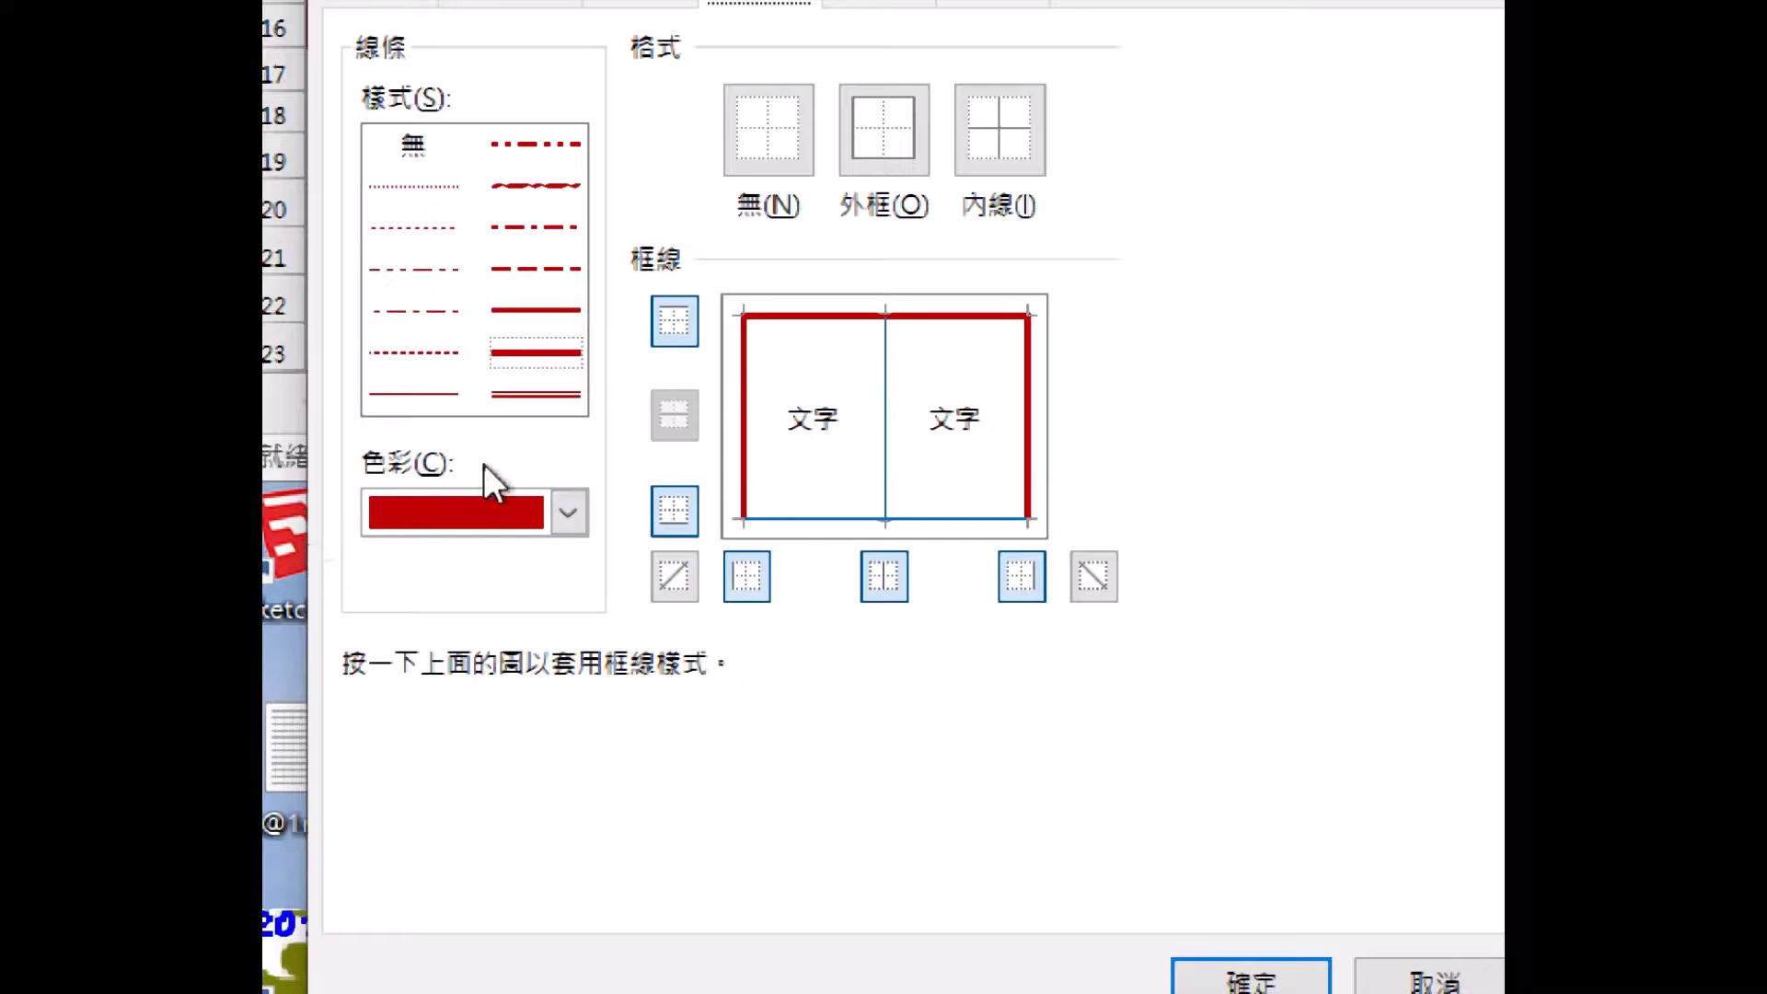
click(509, 396)
click(497, 524)
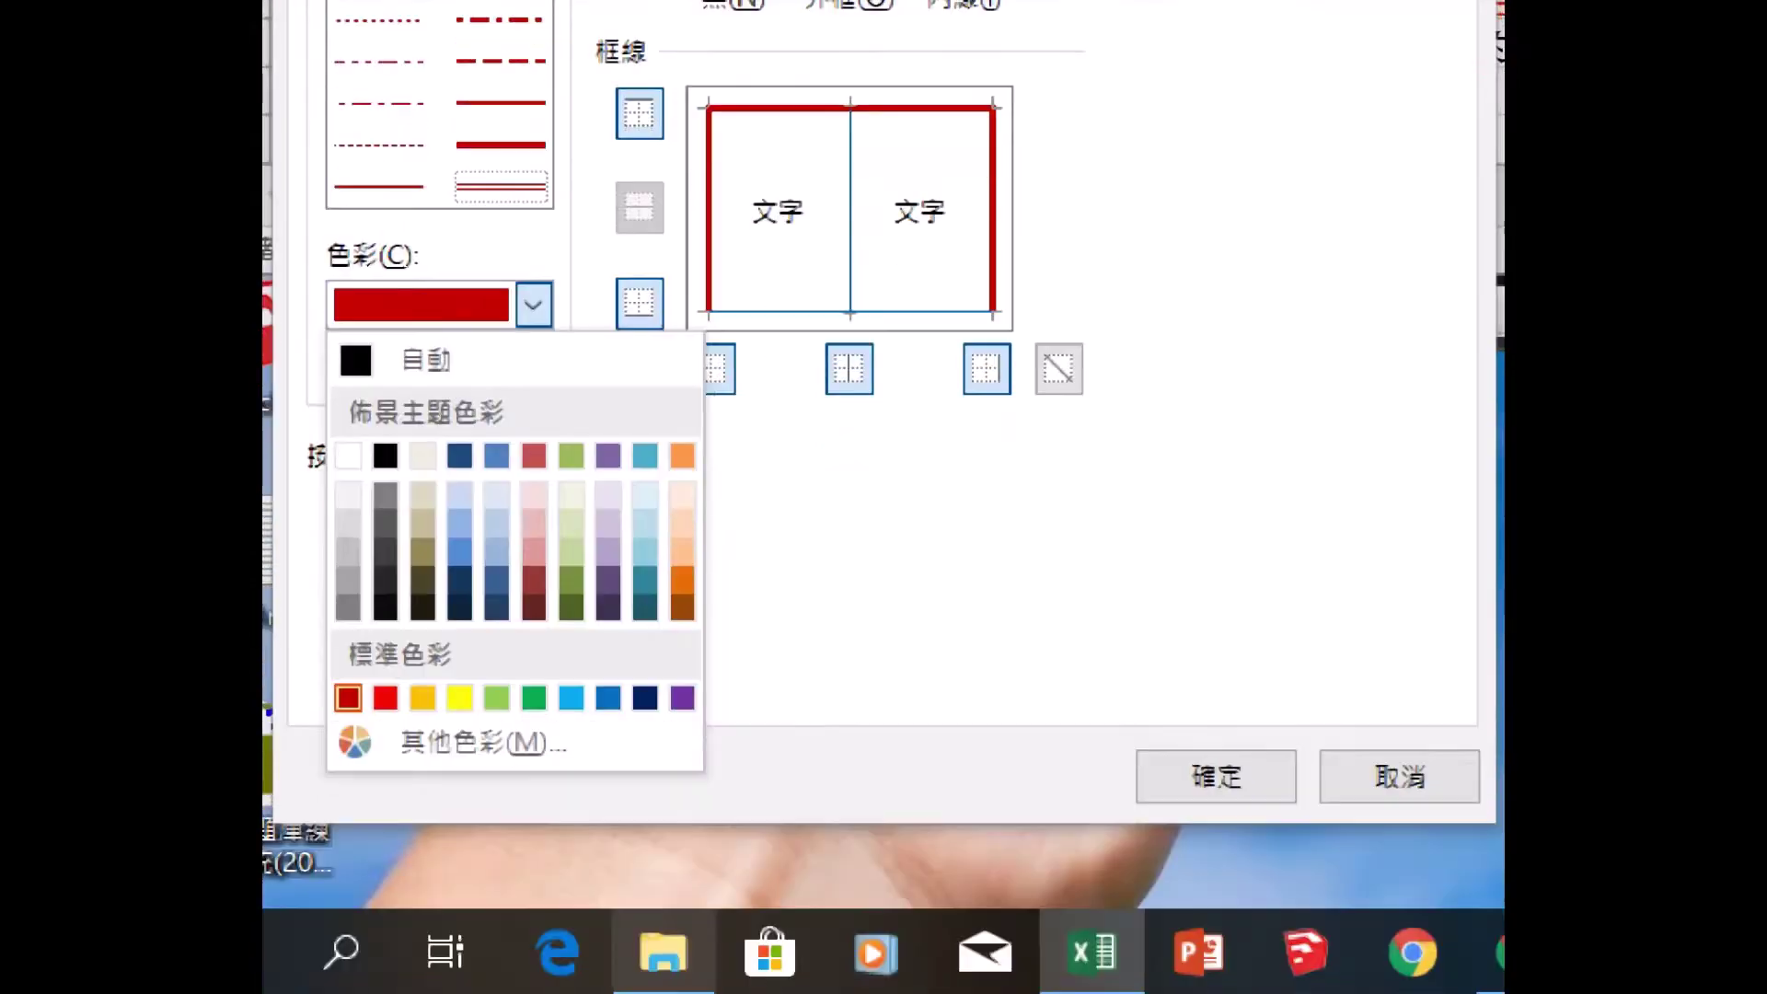
click(534, 697)
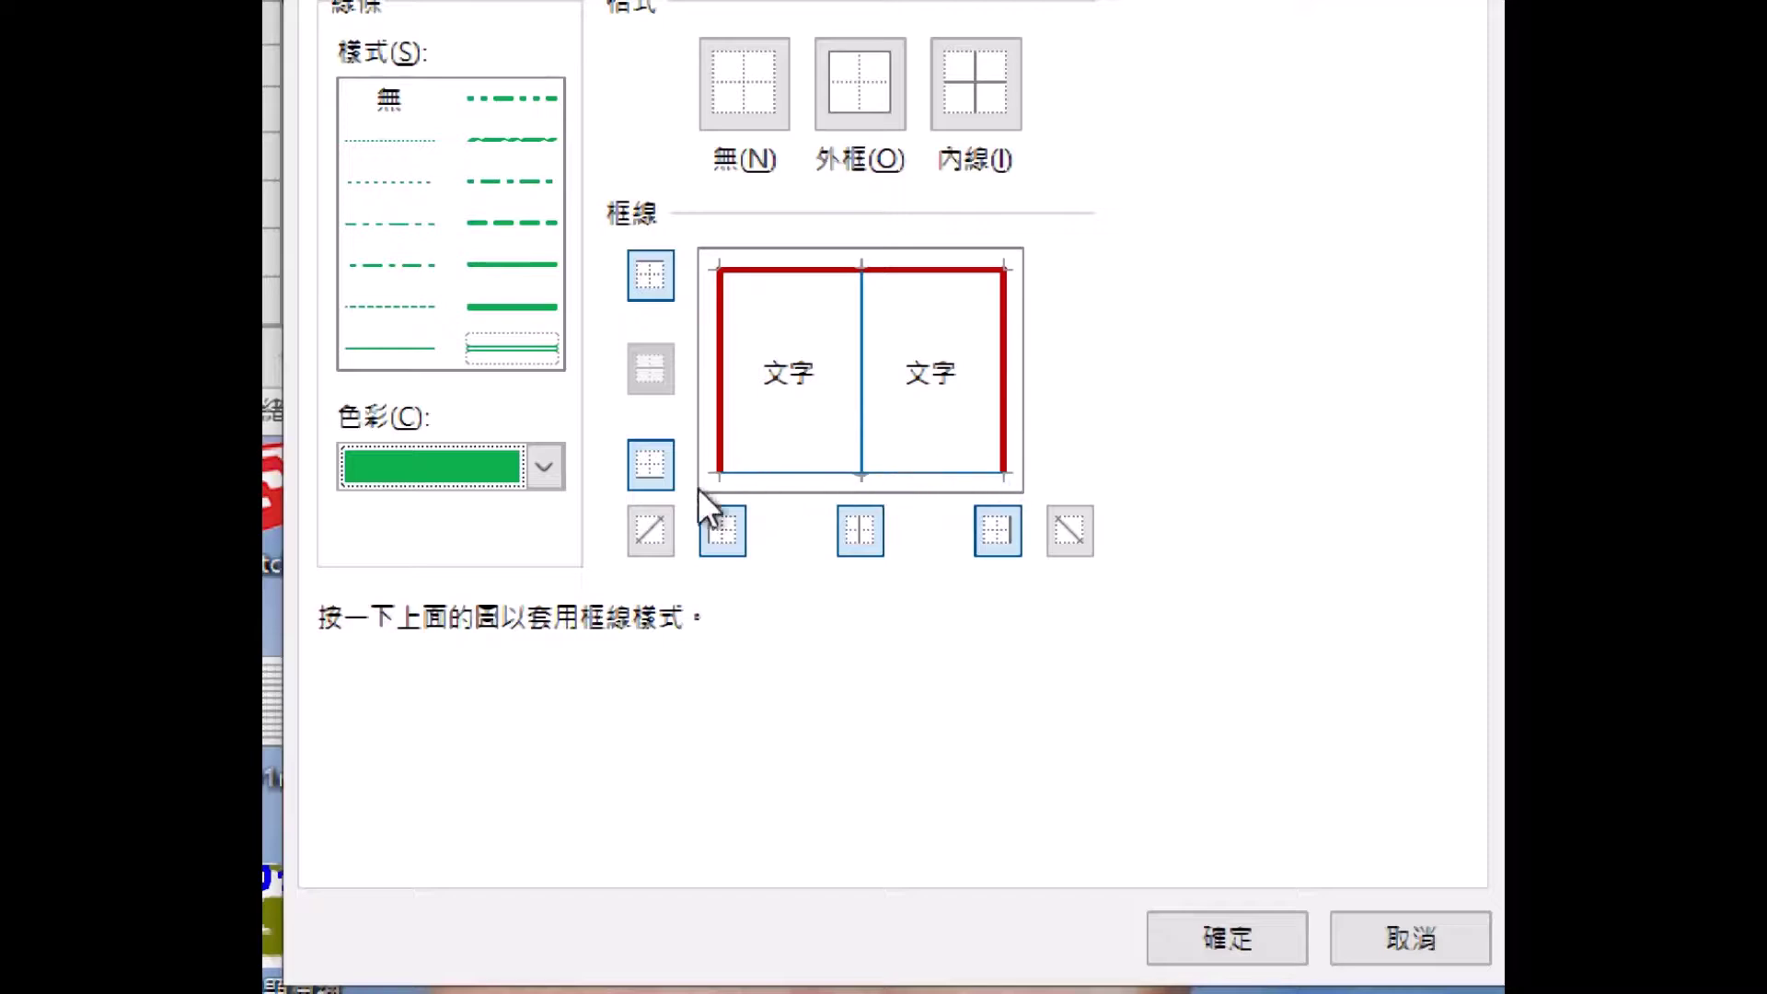
click(655, 461)
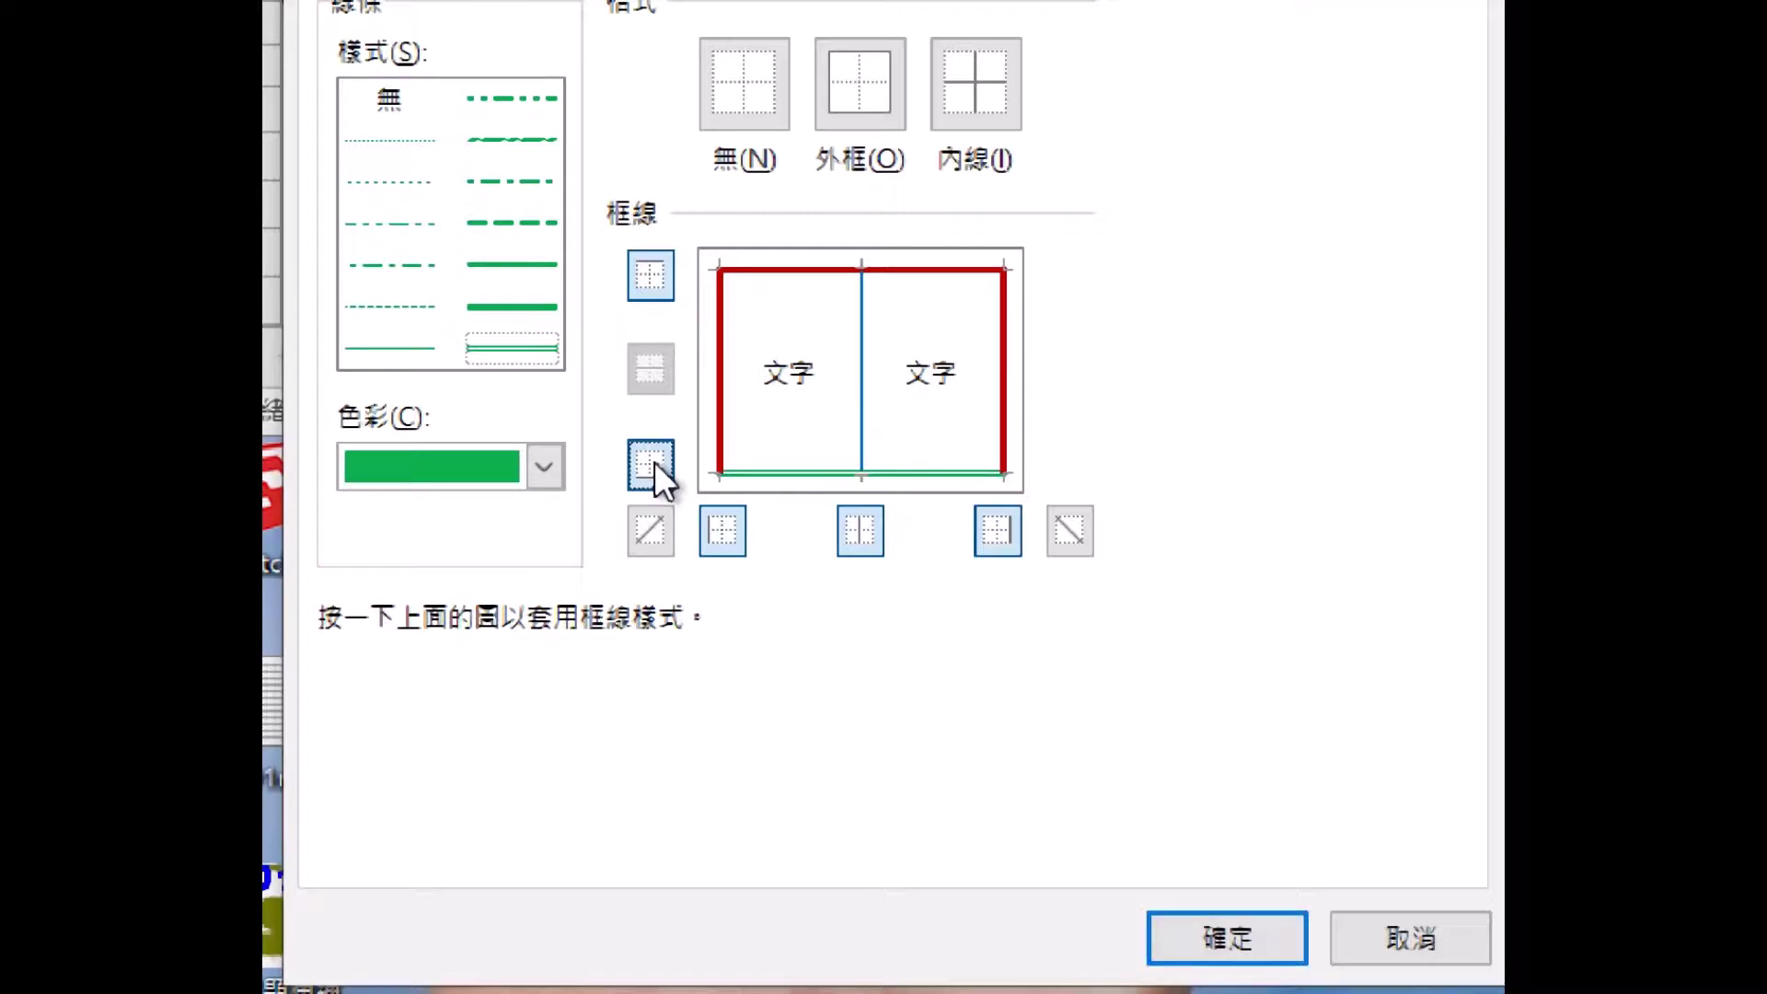
click(654, 461)
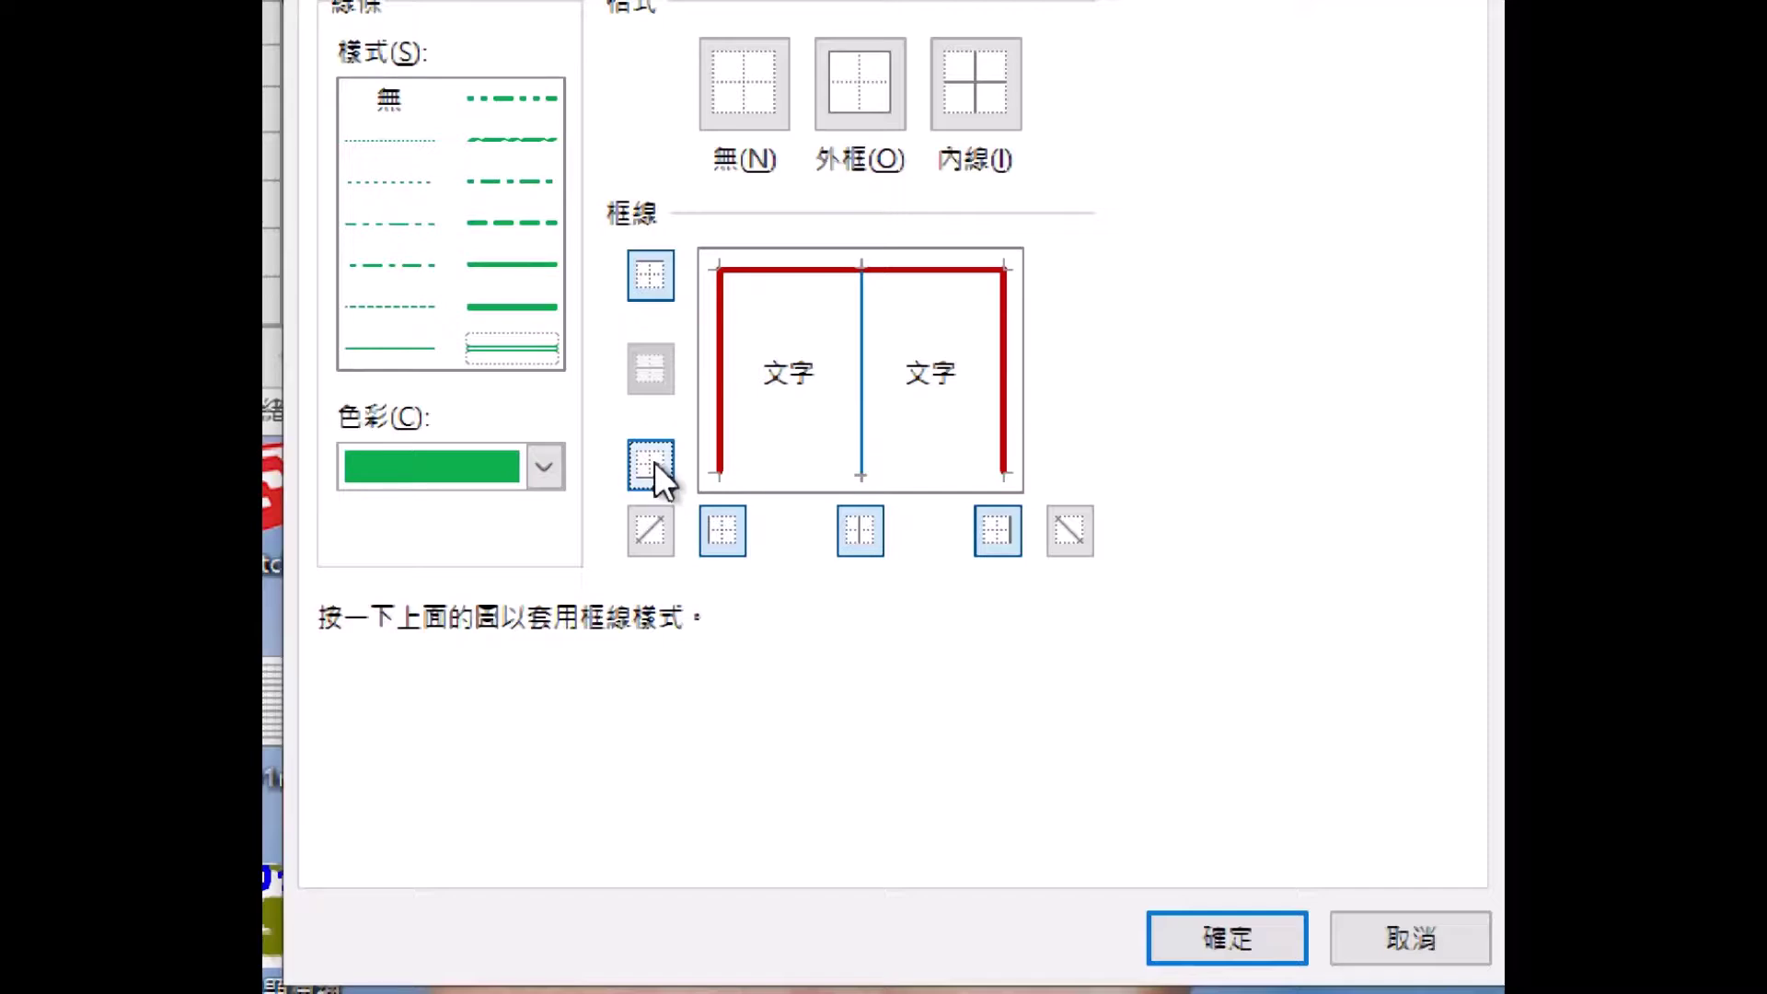
click(655, 461)
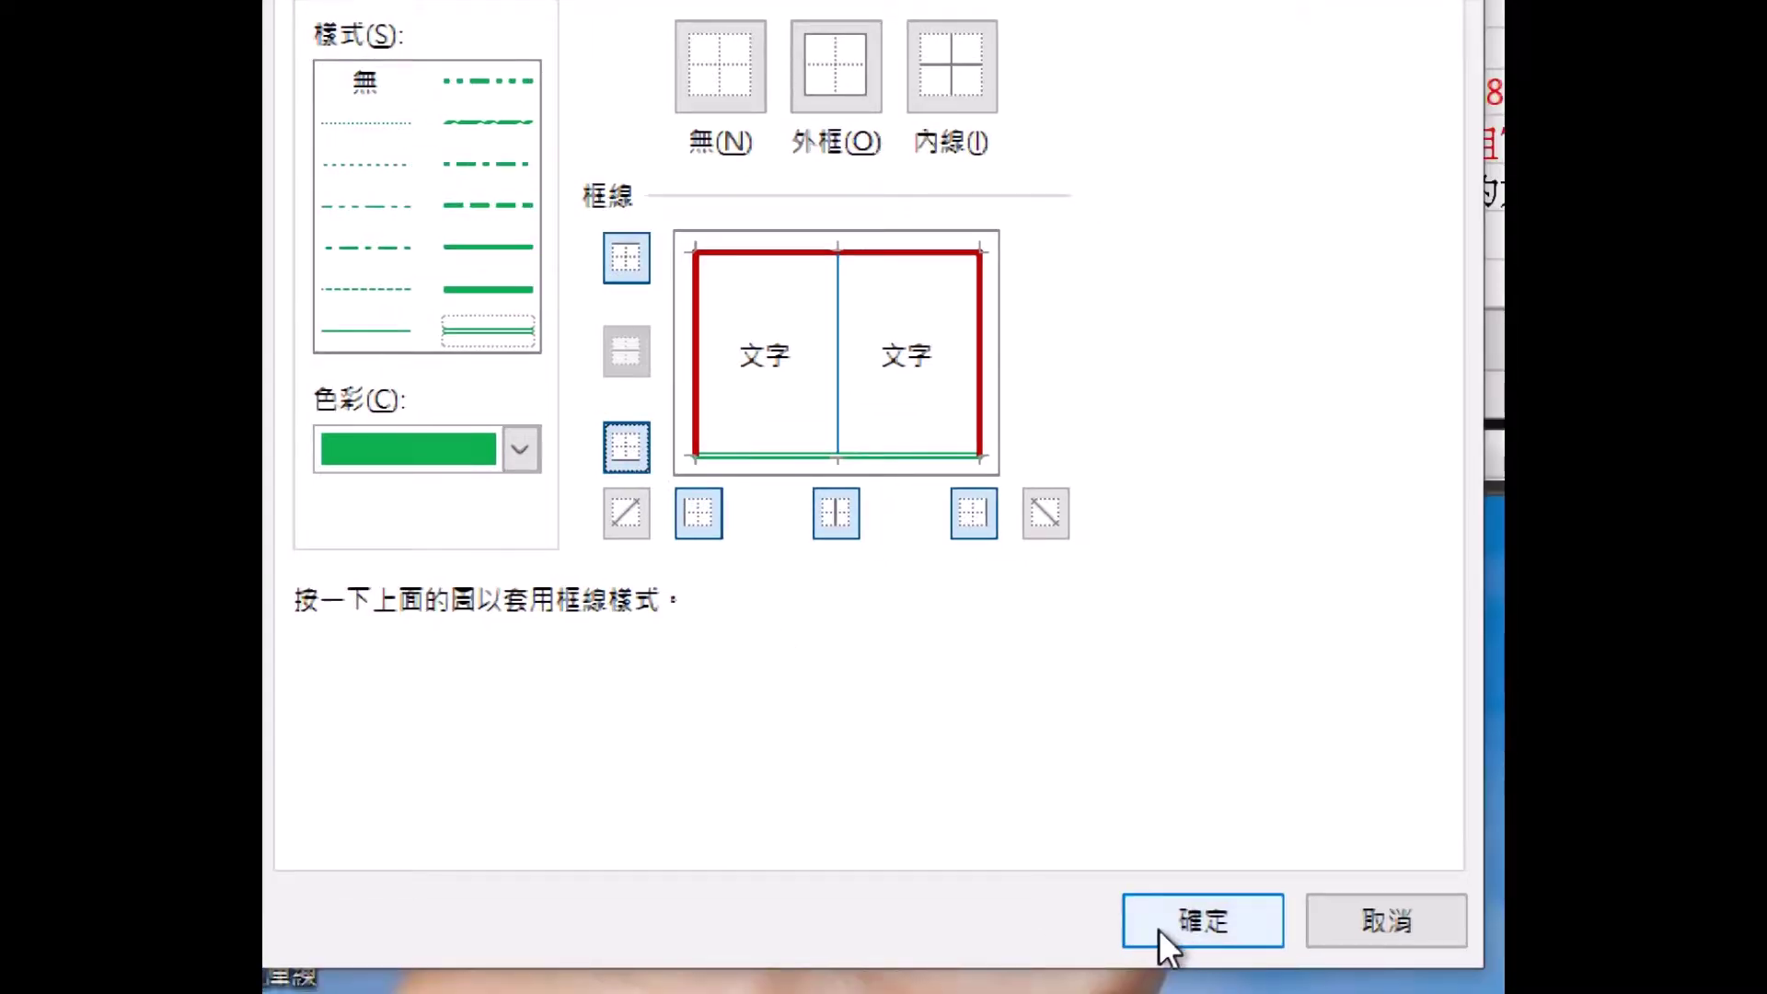
click(1188, 953)
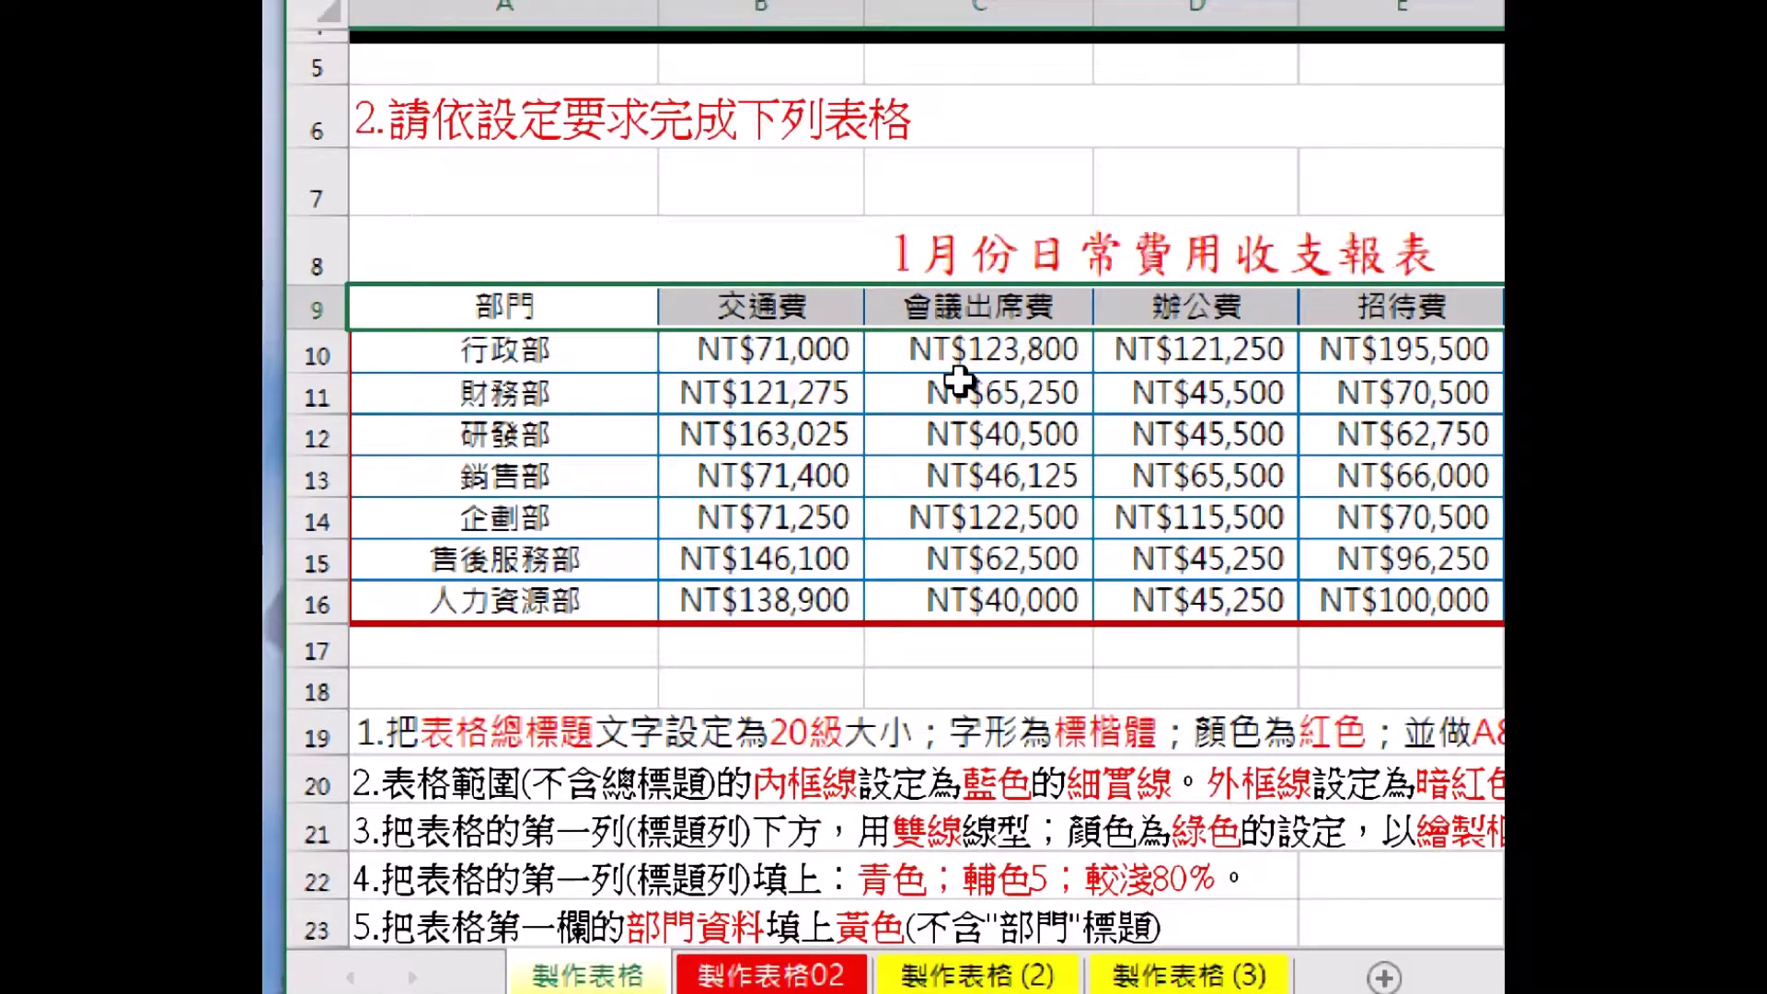
click(959, 405)
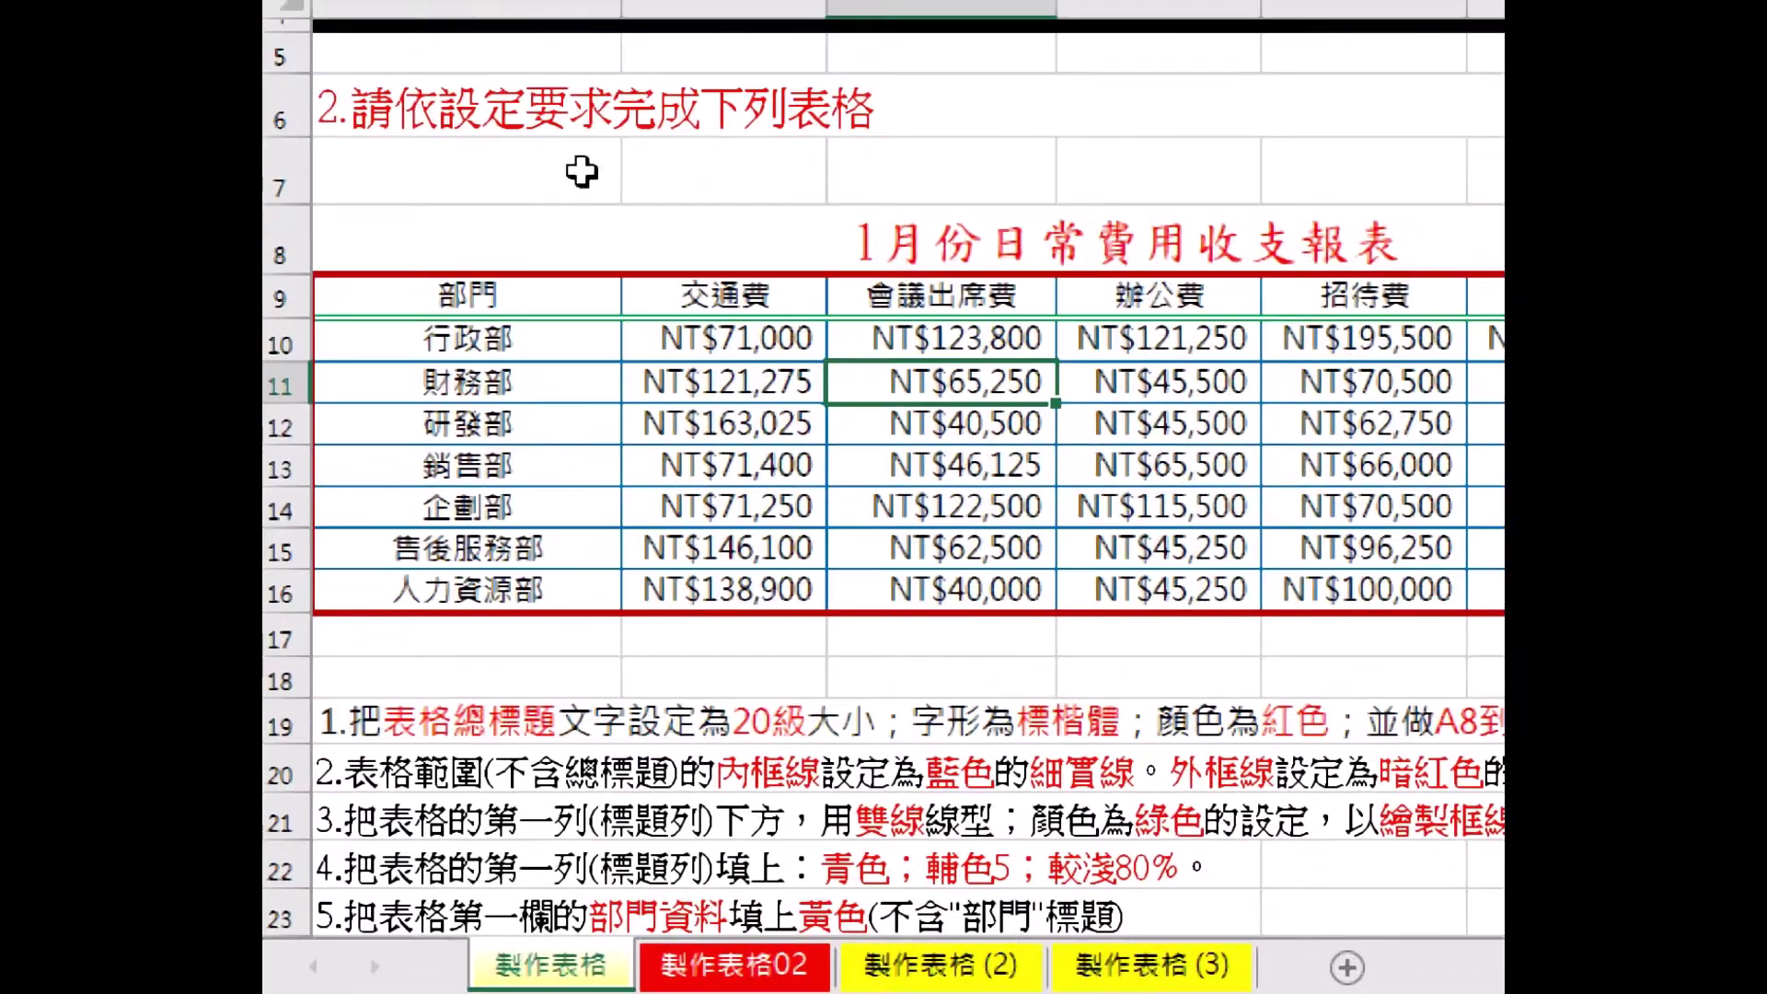
- Fill the table's header row A9:G9 with the theme colour 青色, 輔色 5, 較淺 80%
drag(553, 296, 1404, 270)
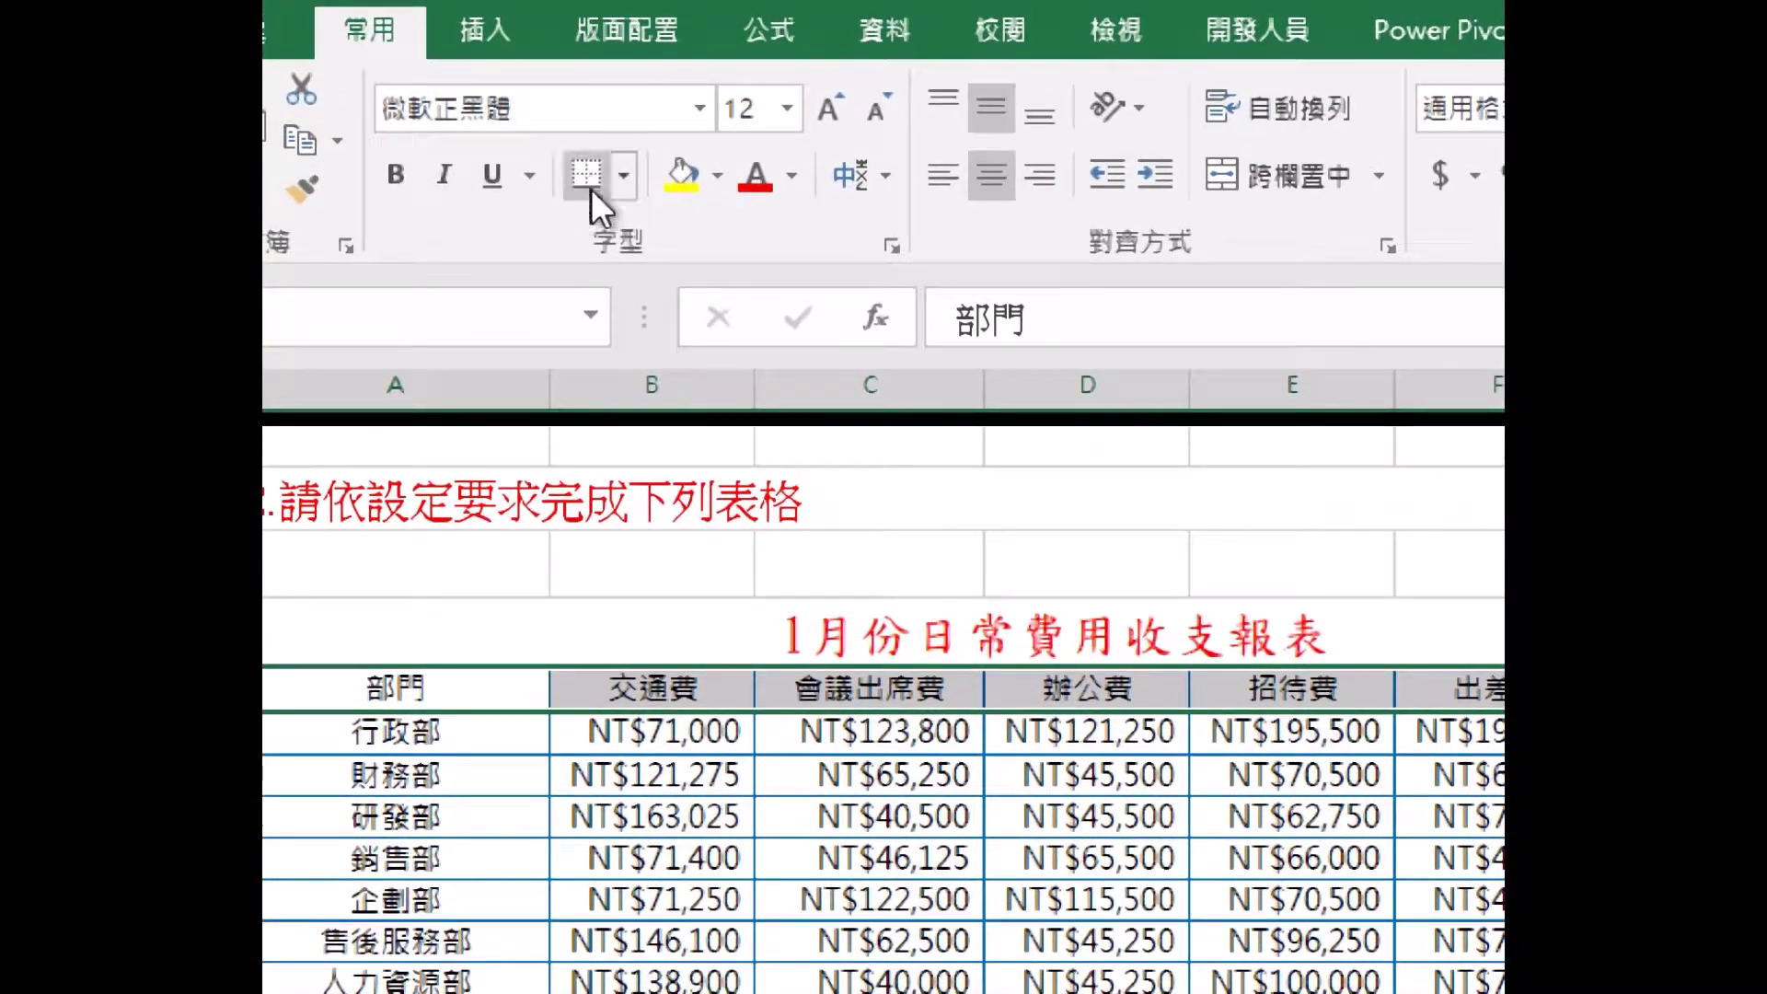
click(716, 175)
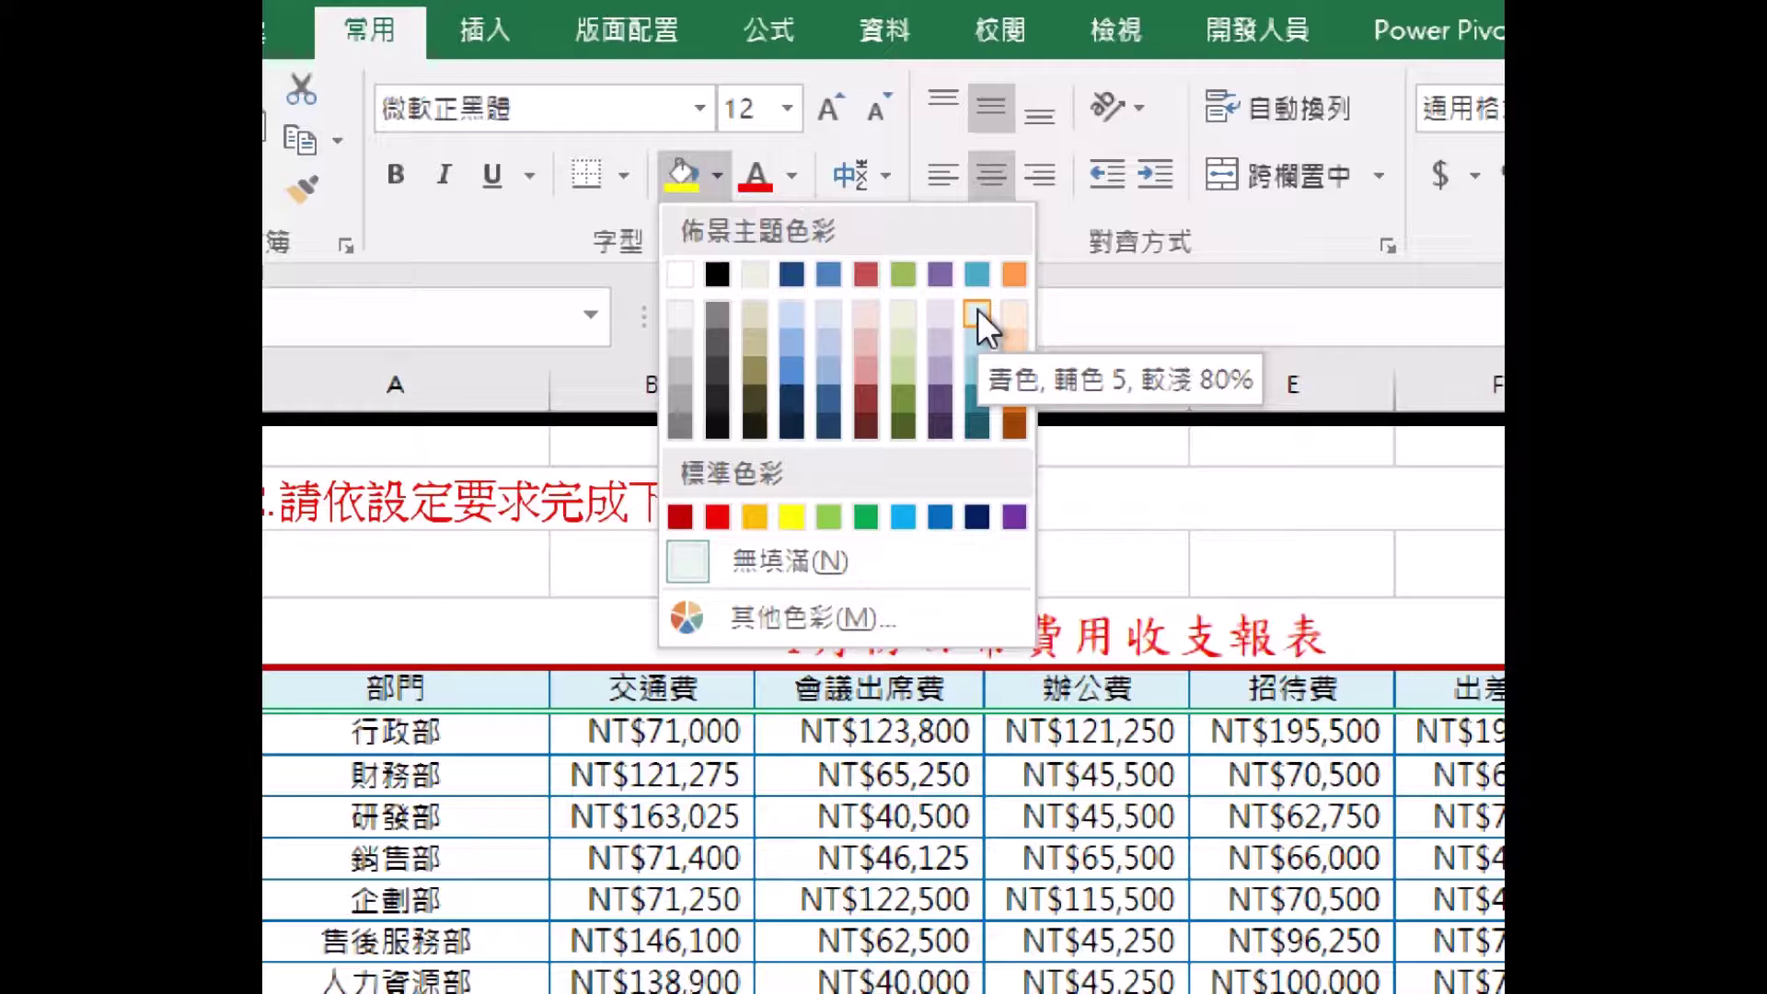
click(977, 308)
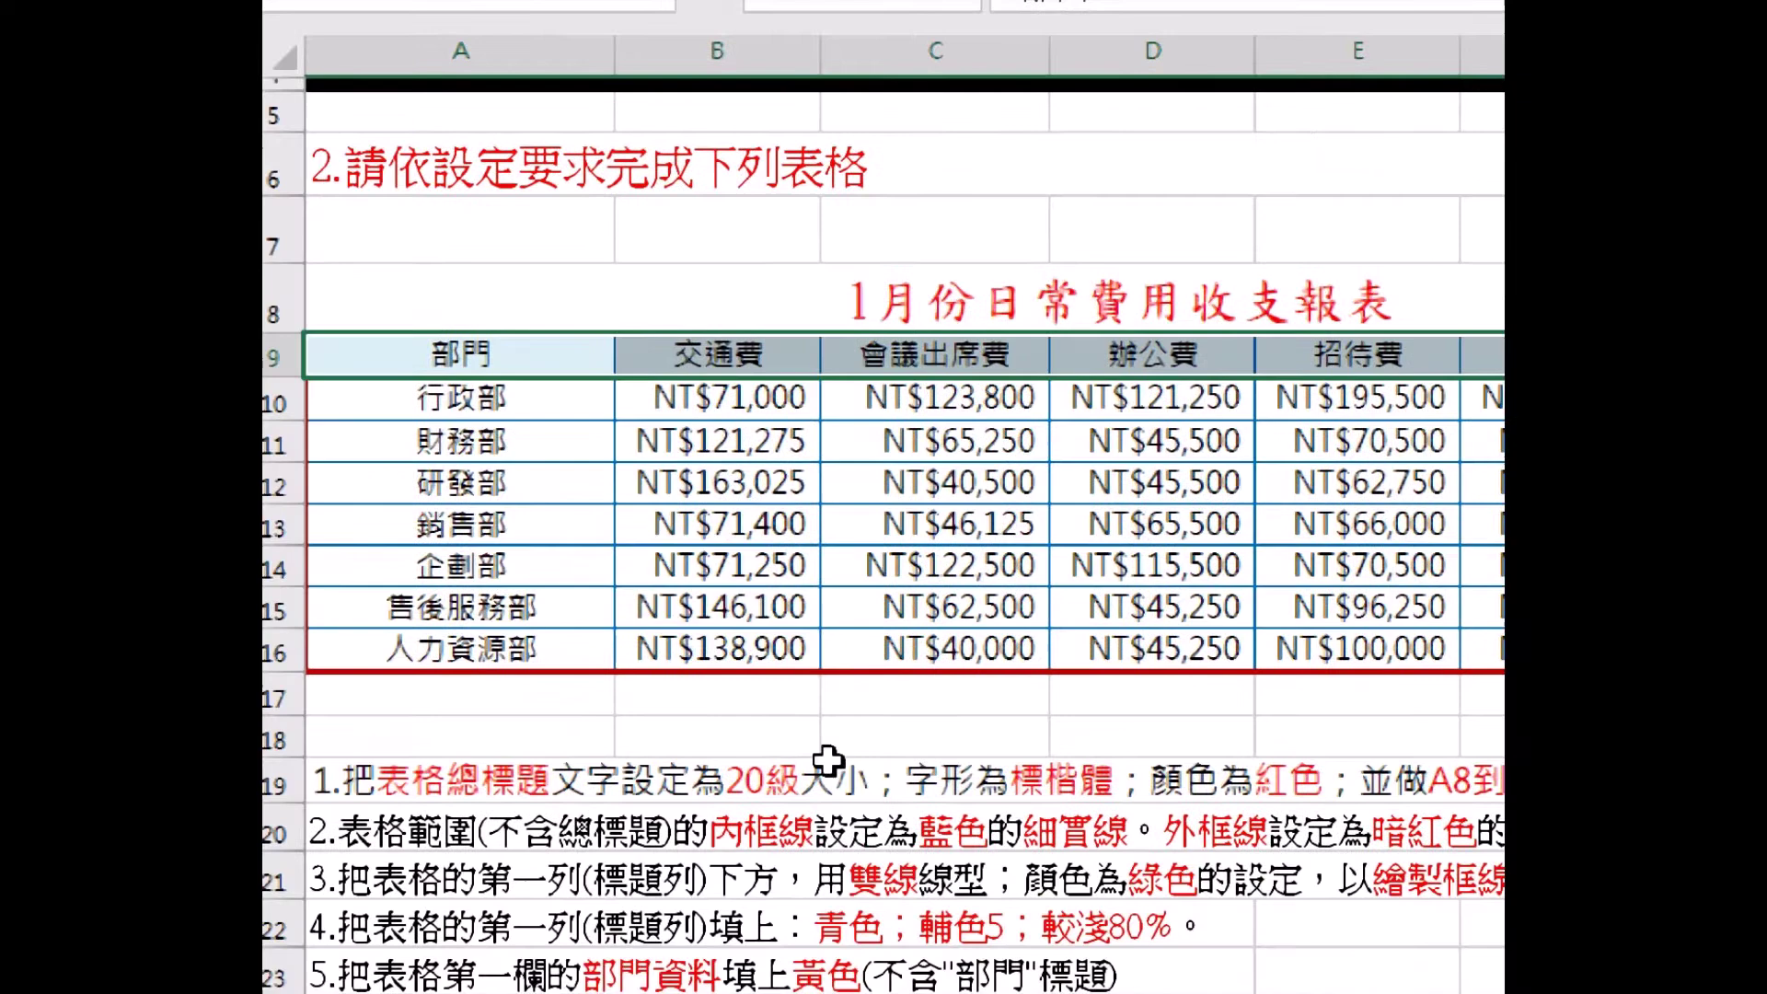
- Fill the department names in A10:A16 with standard yellow, leaving out the 部門 header cell
click(801, 732)
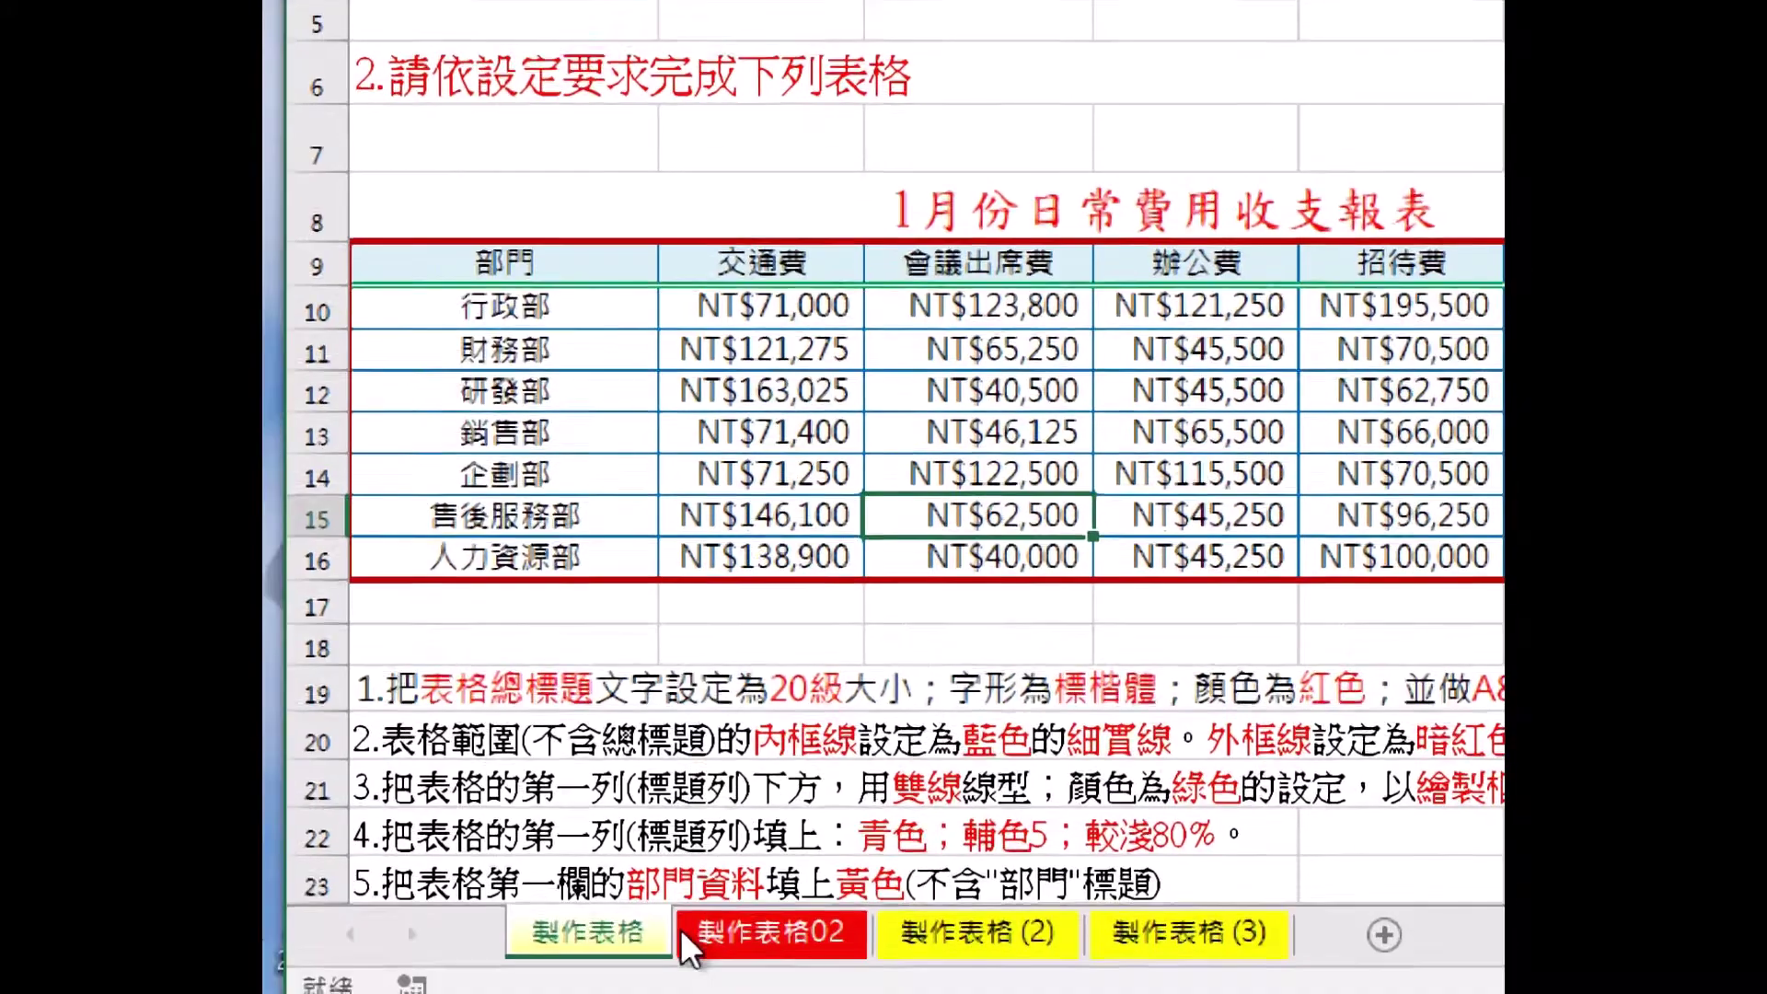
scroll(736, 842, down, 1)
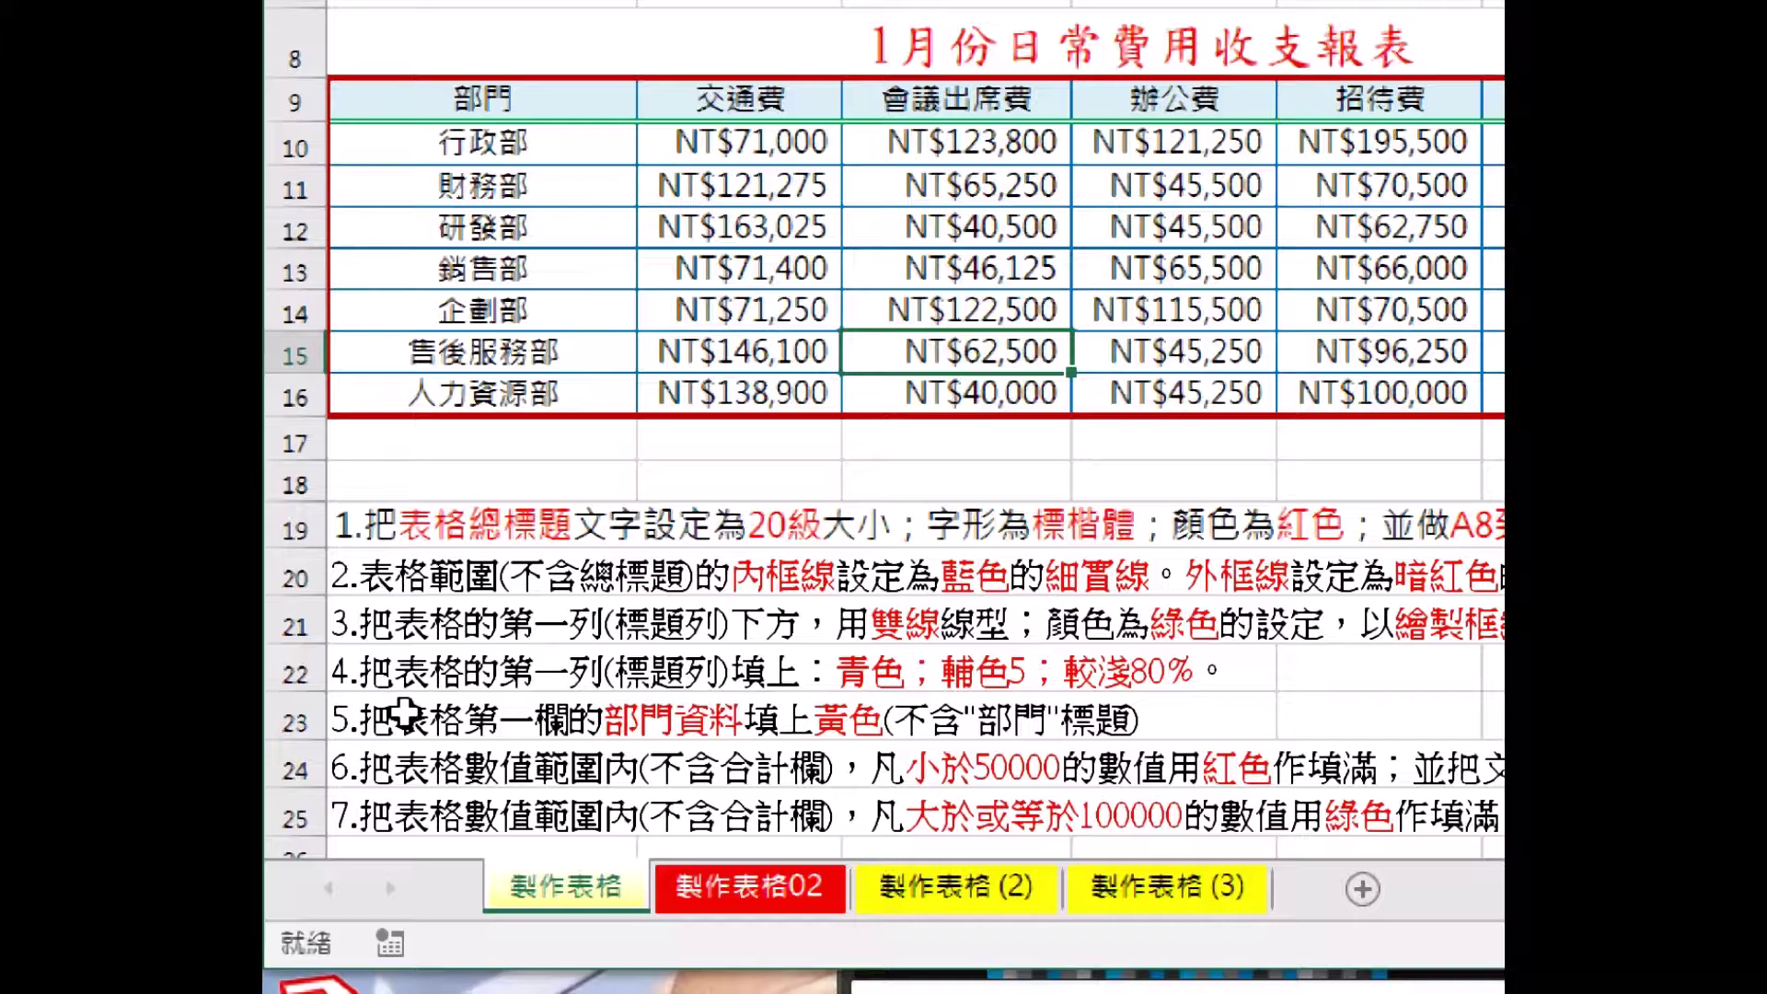
scroll(405, 713, up, 1)
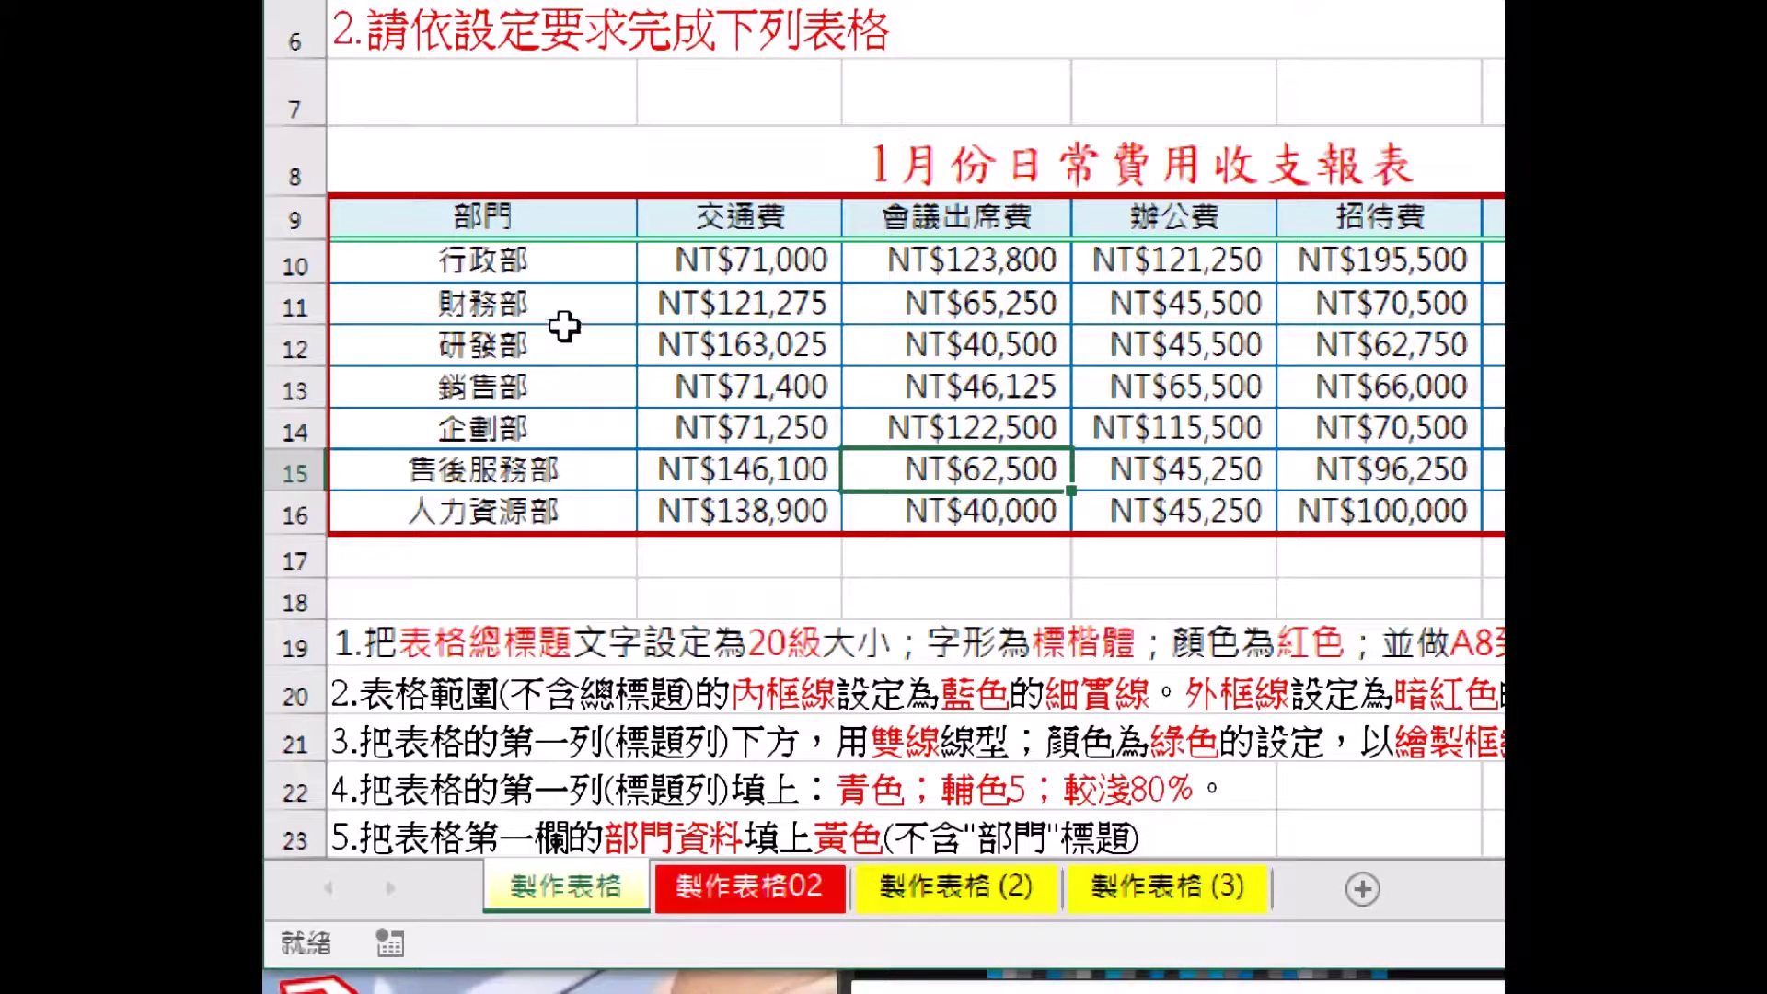
click(551, 268)
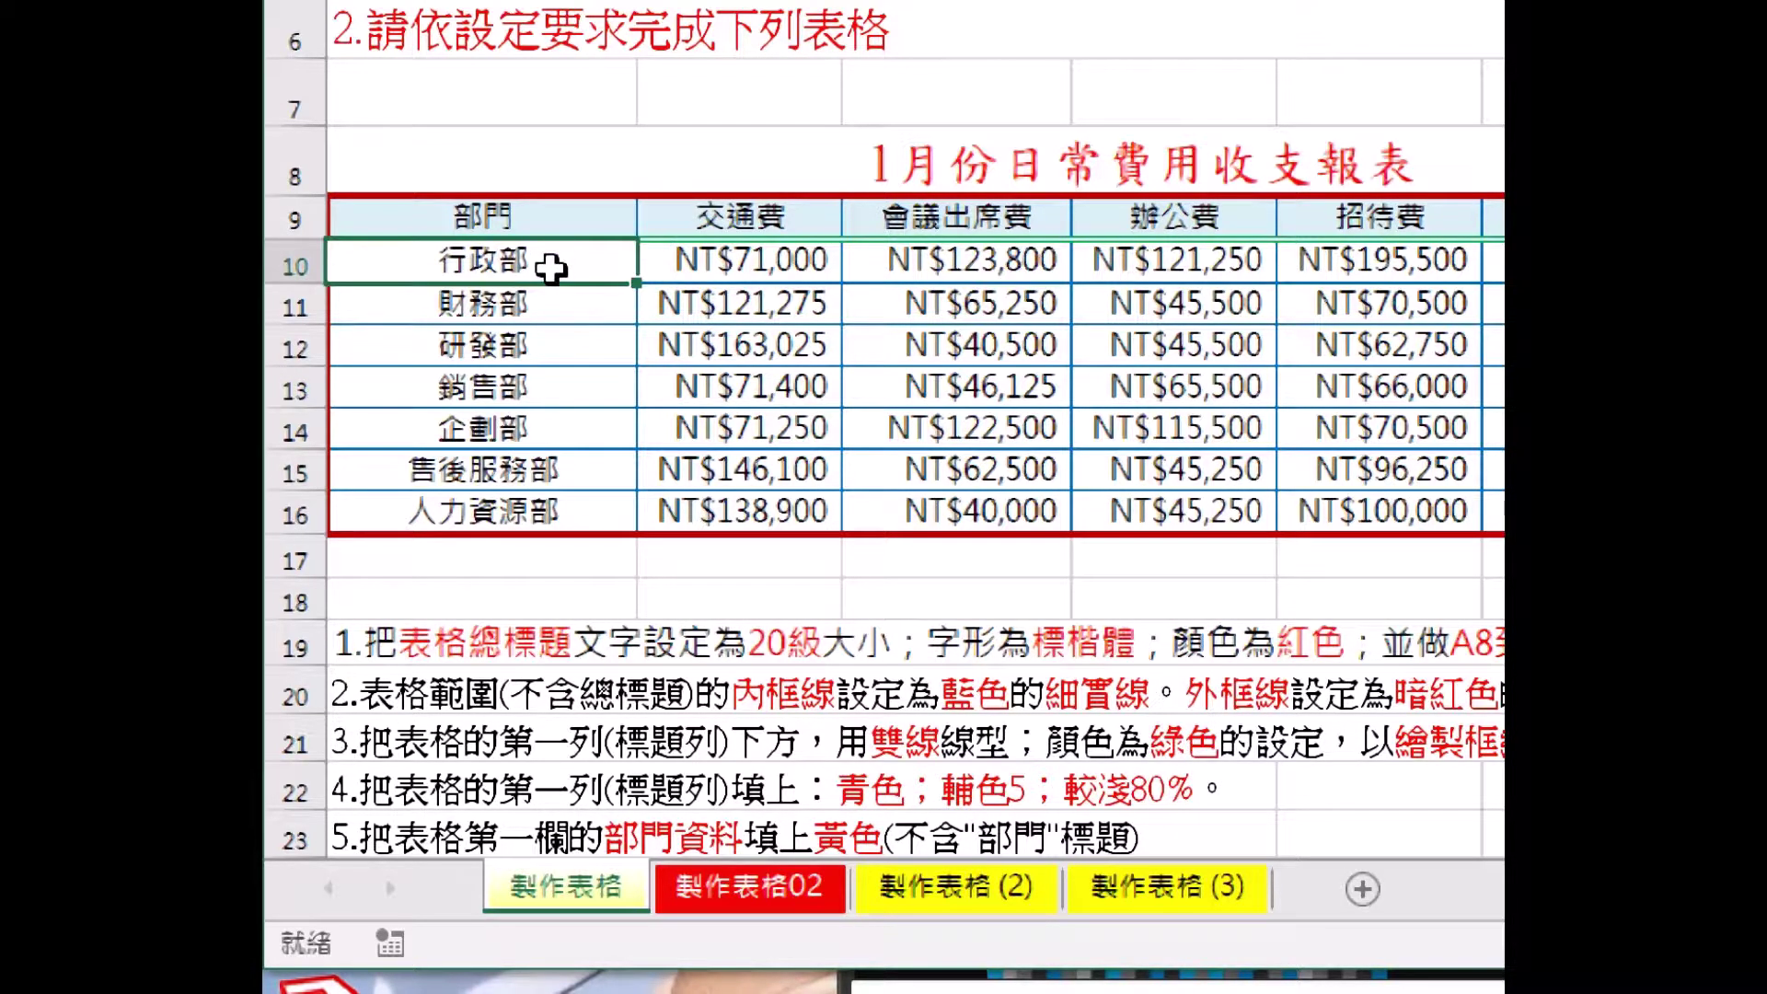
drag(552, 267, 534, 505)
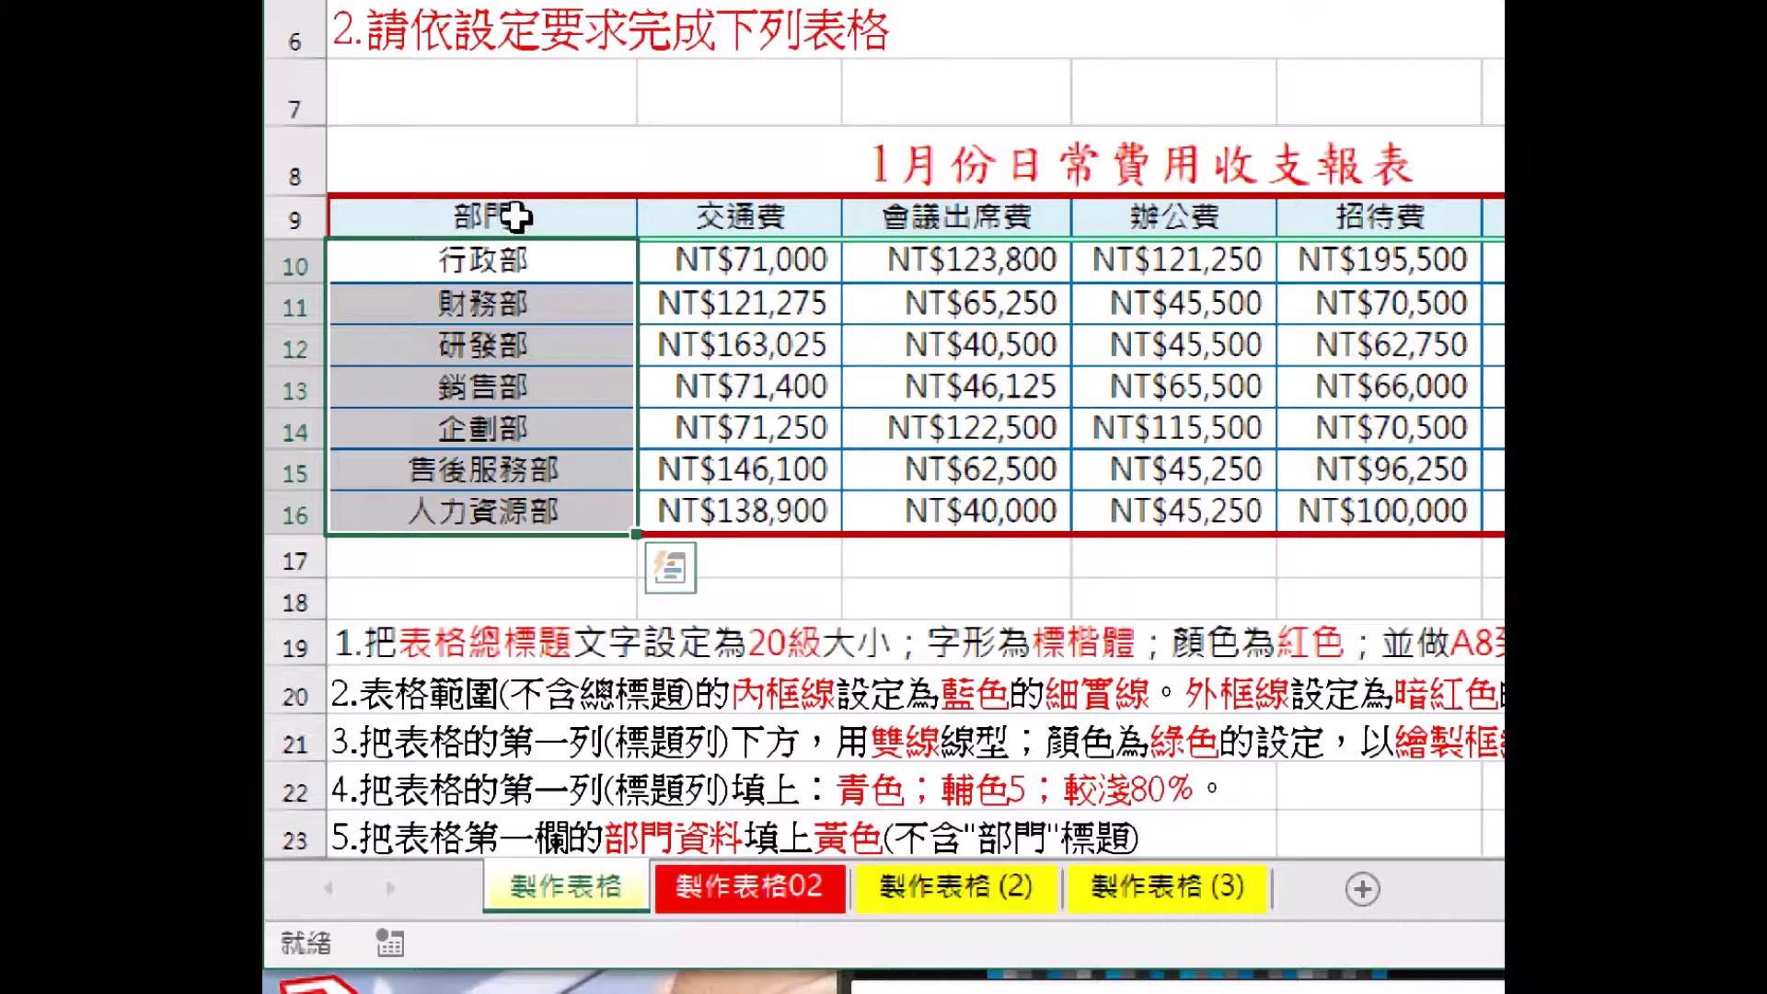
drag(563, 264, 565, 512)
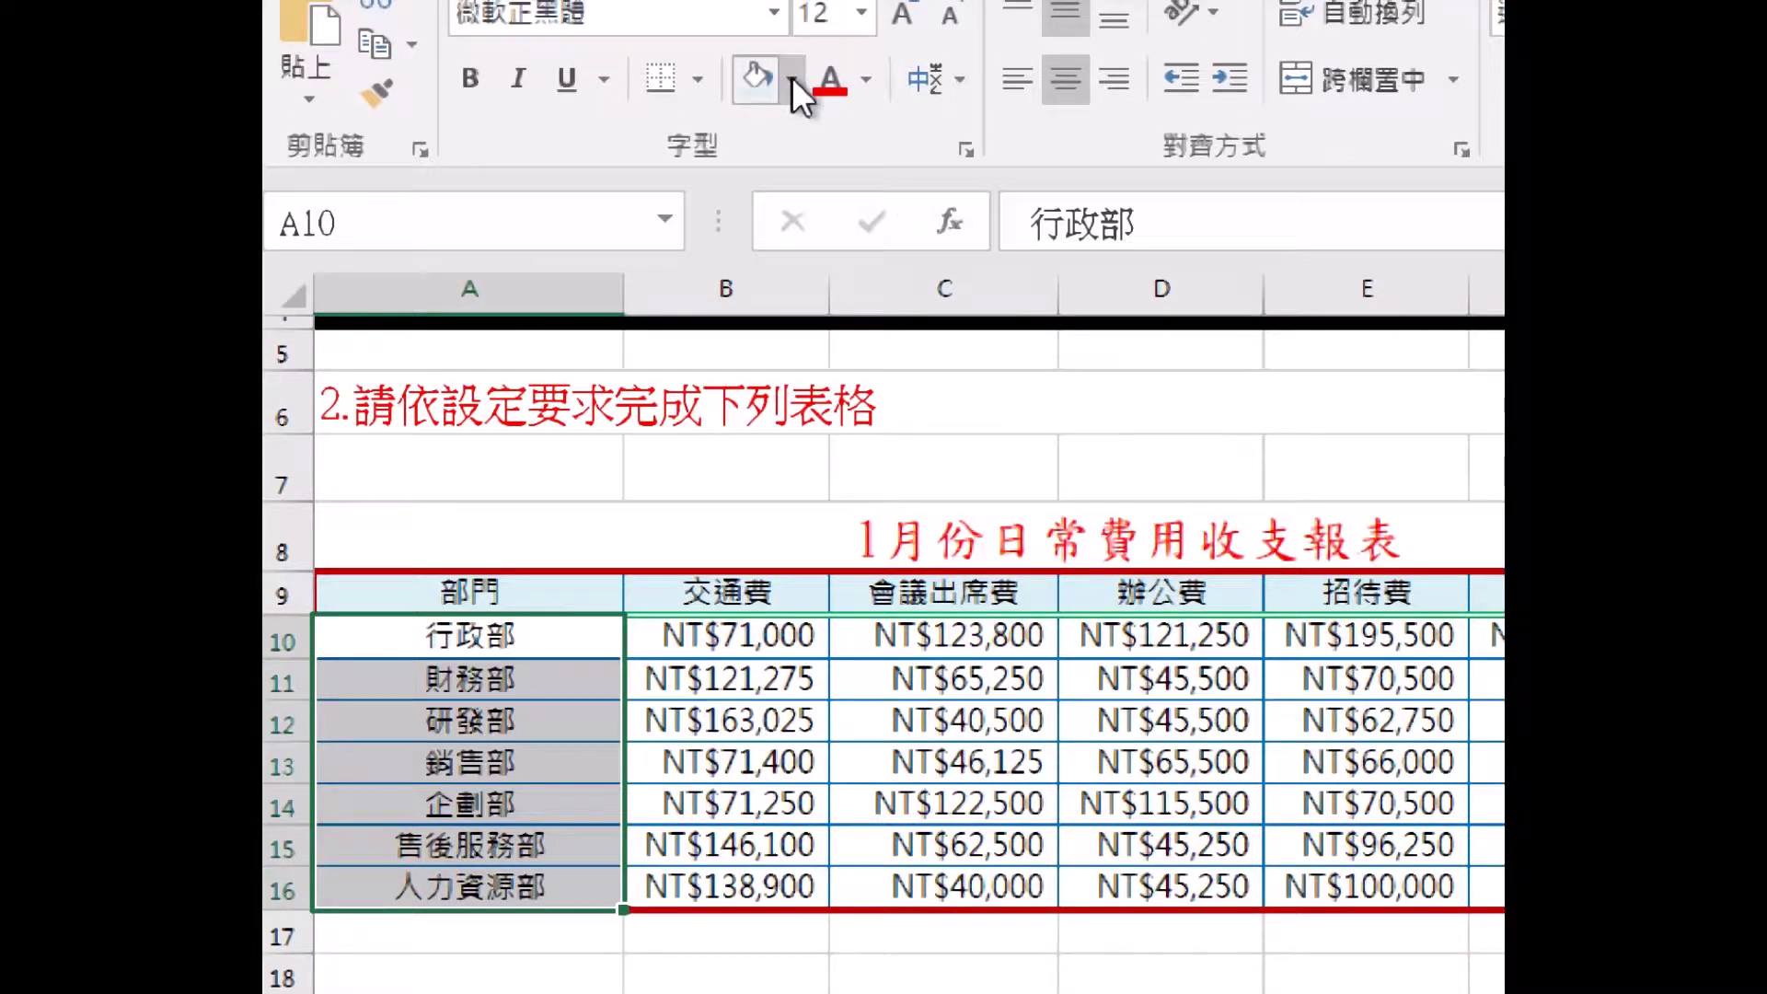
click(793, 81)
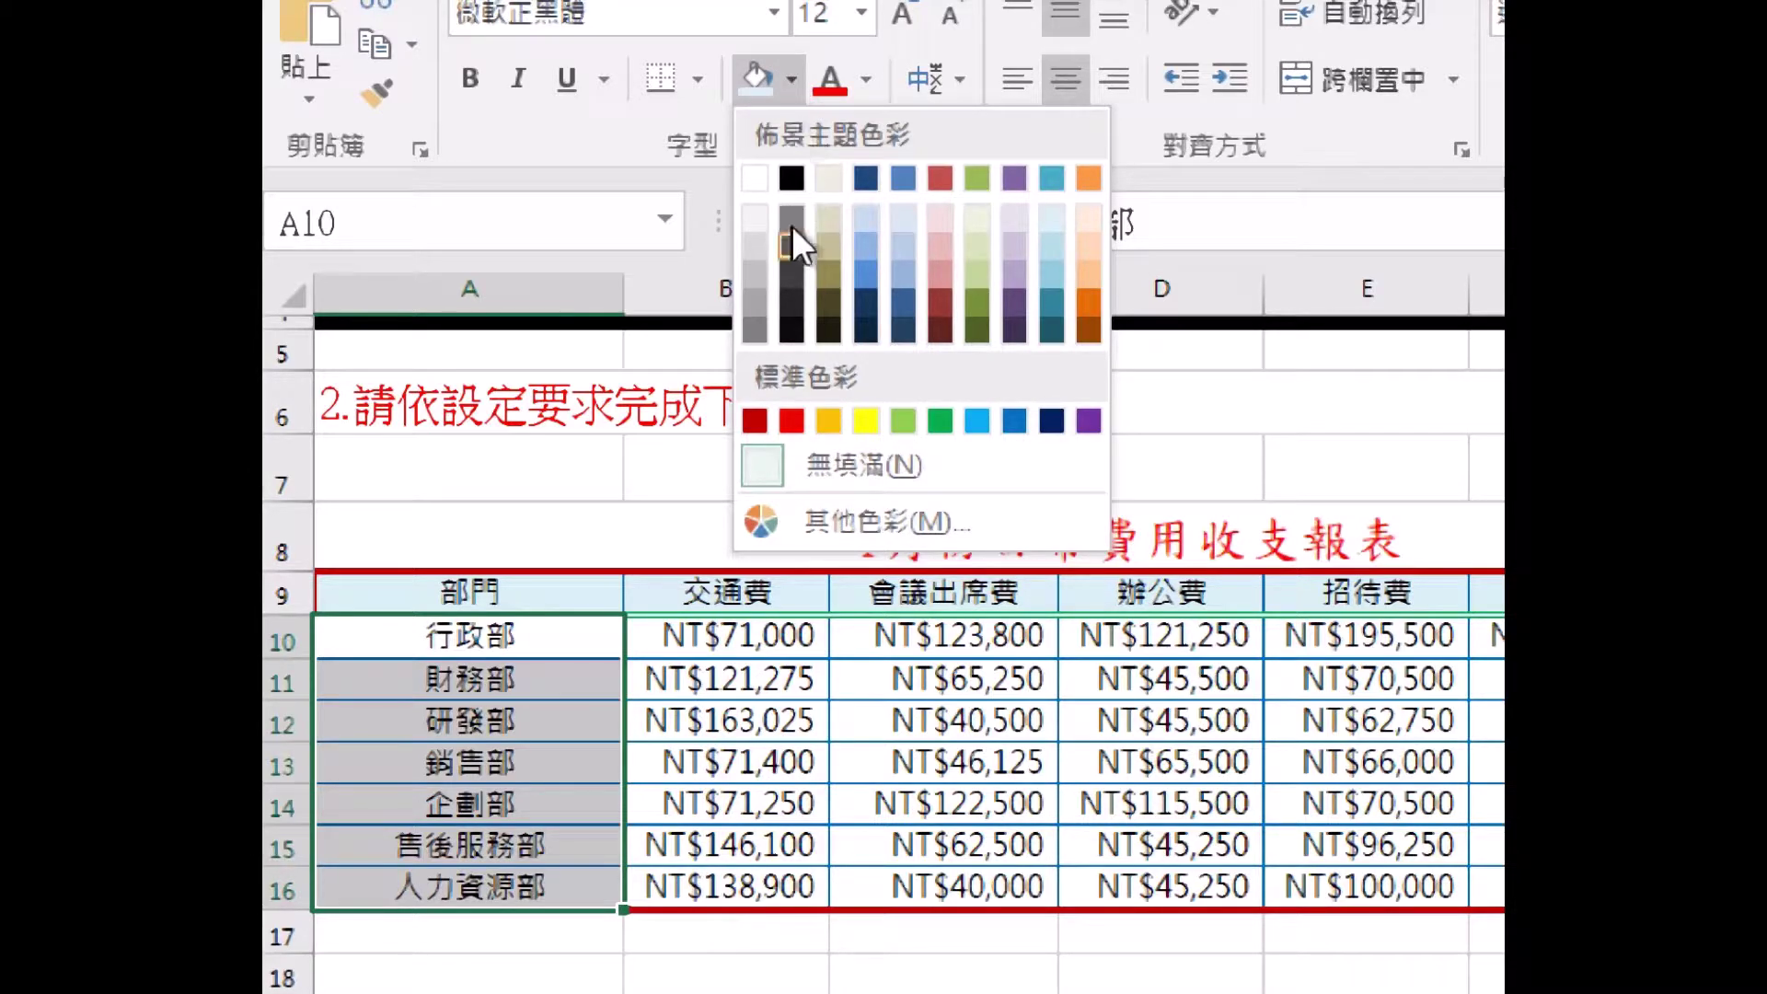
click(863, 421)
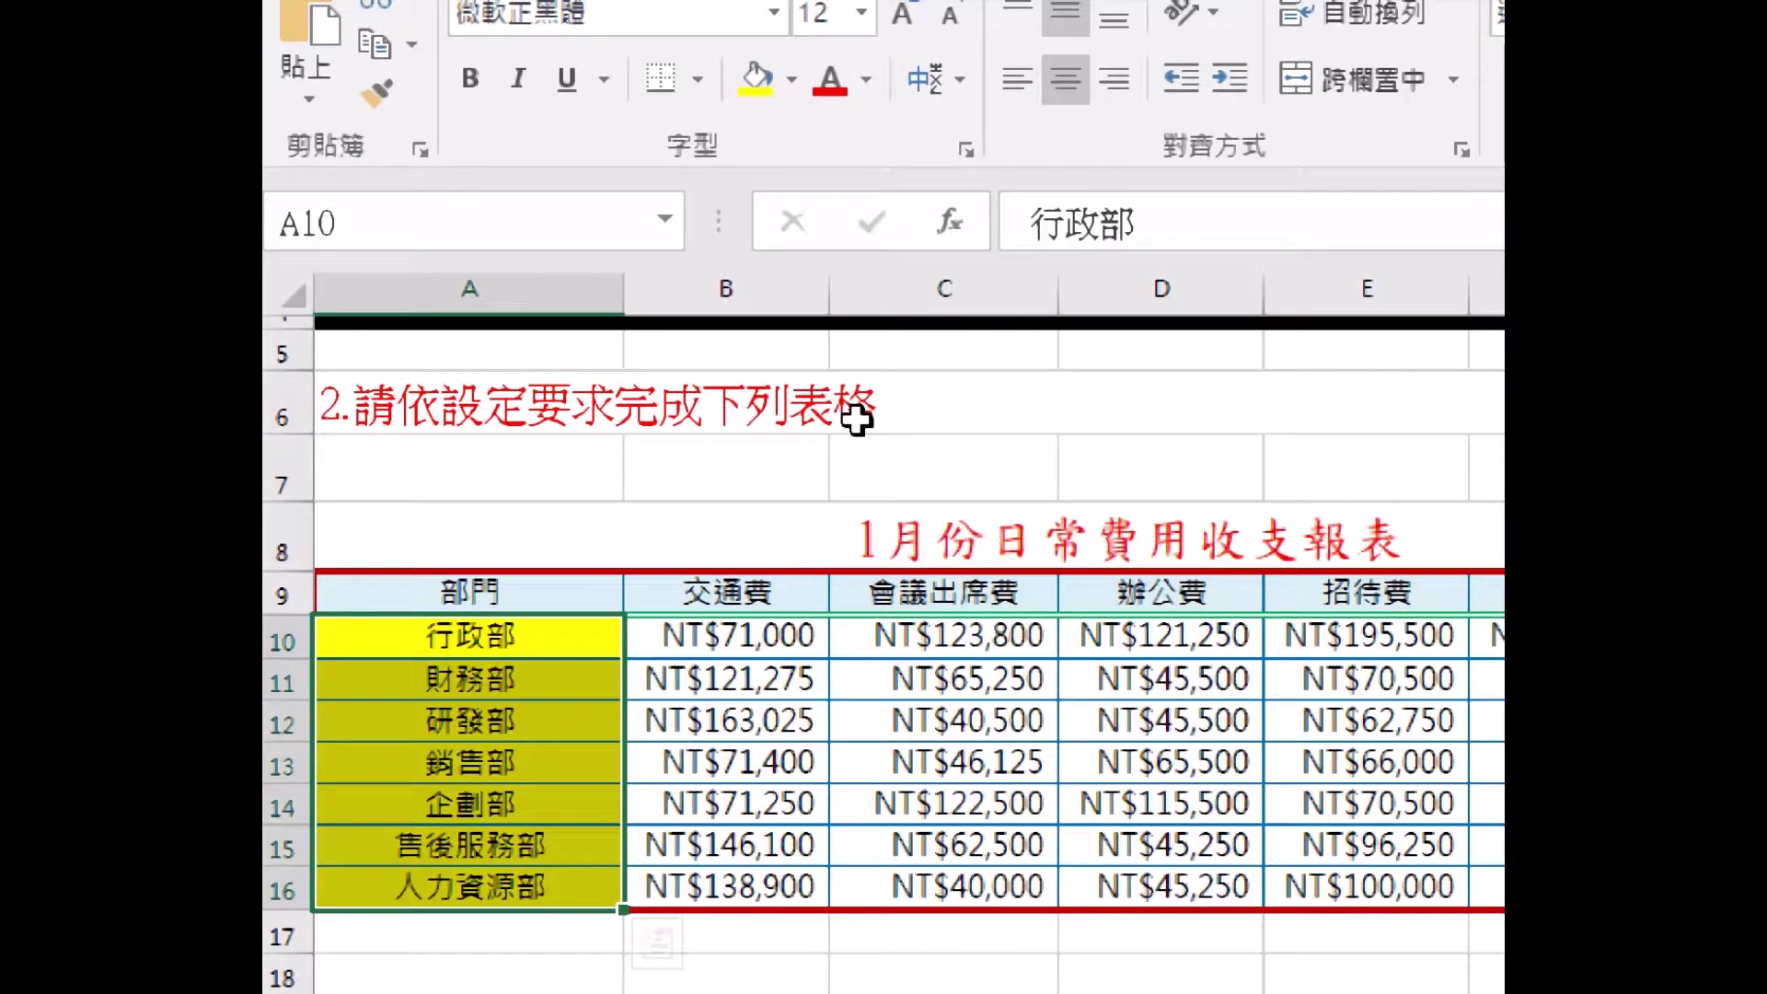
click(875, 476)
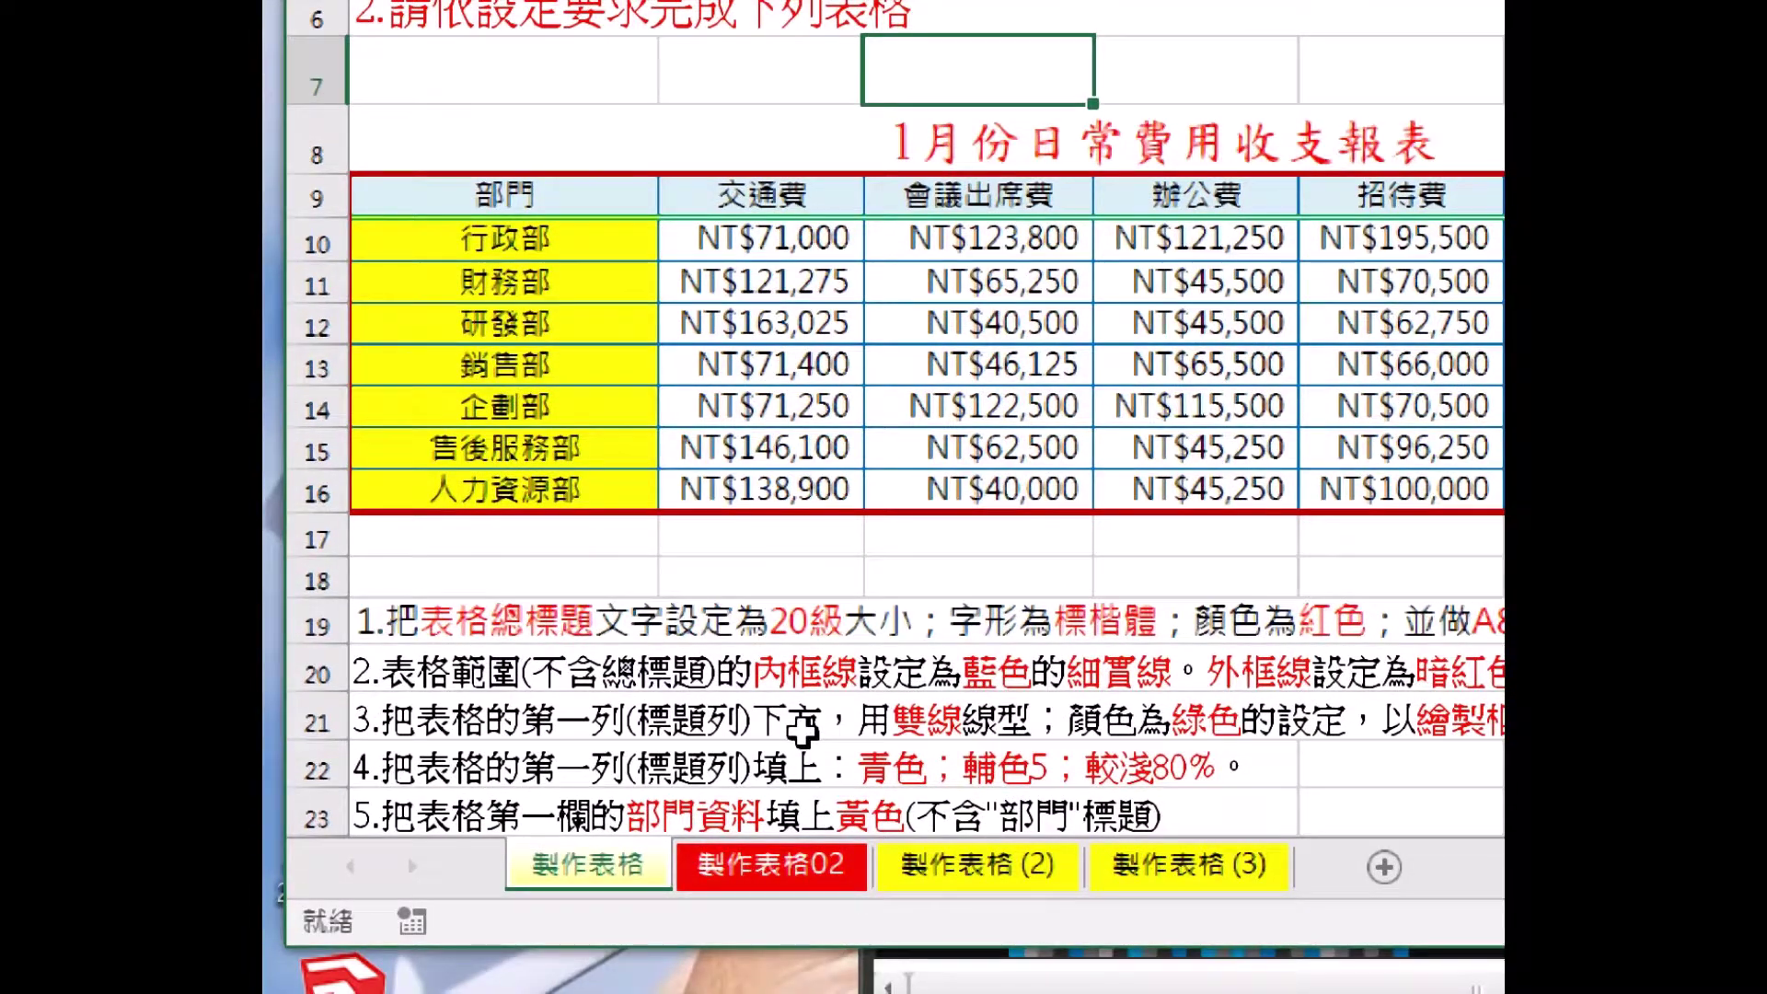
- Start a 小於 conditional formatting rule on the expense values B10:F16, excluding the 合計 column, with a threshold of 50000
scroll(803, 730, down, 1)
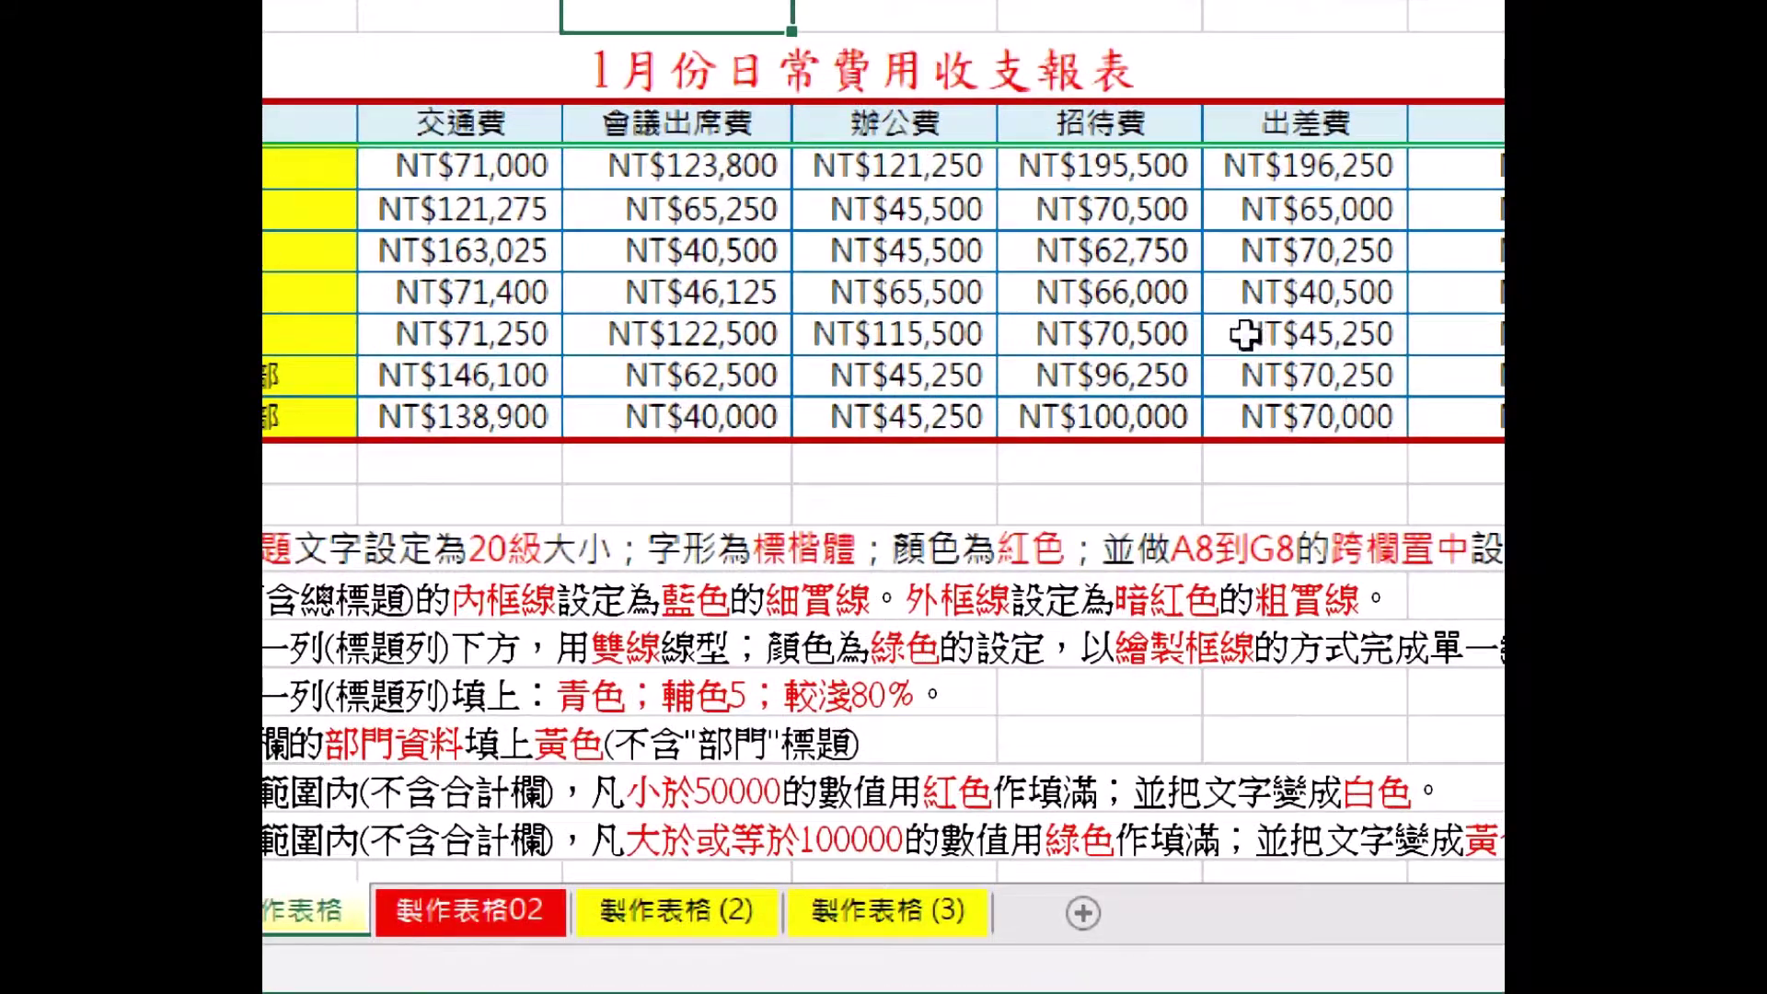
click(530, 168)
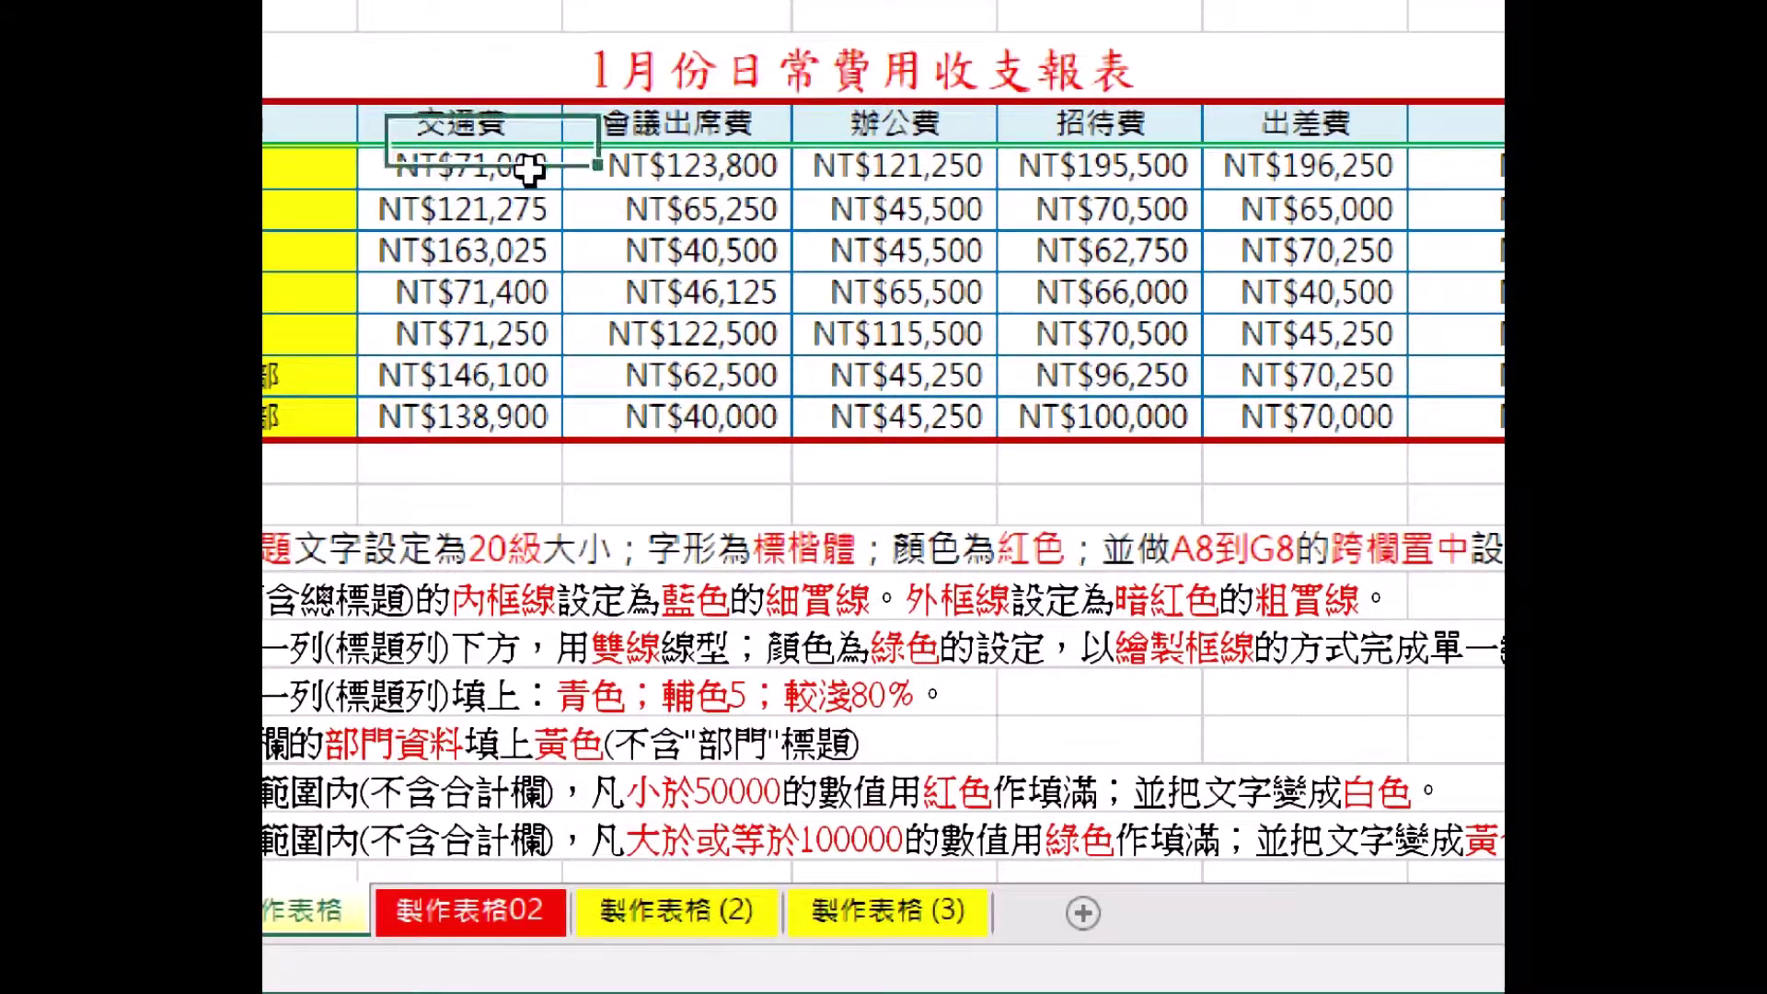
drag(530, 168, 1188, 400)
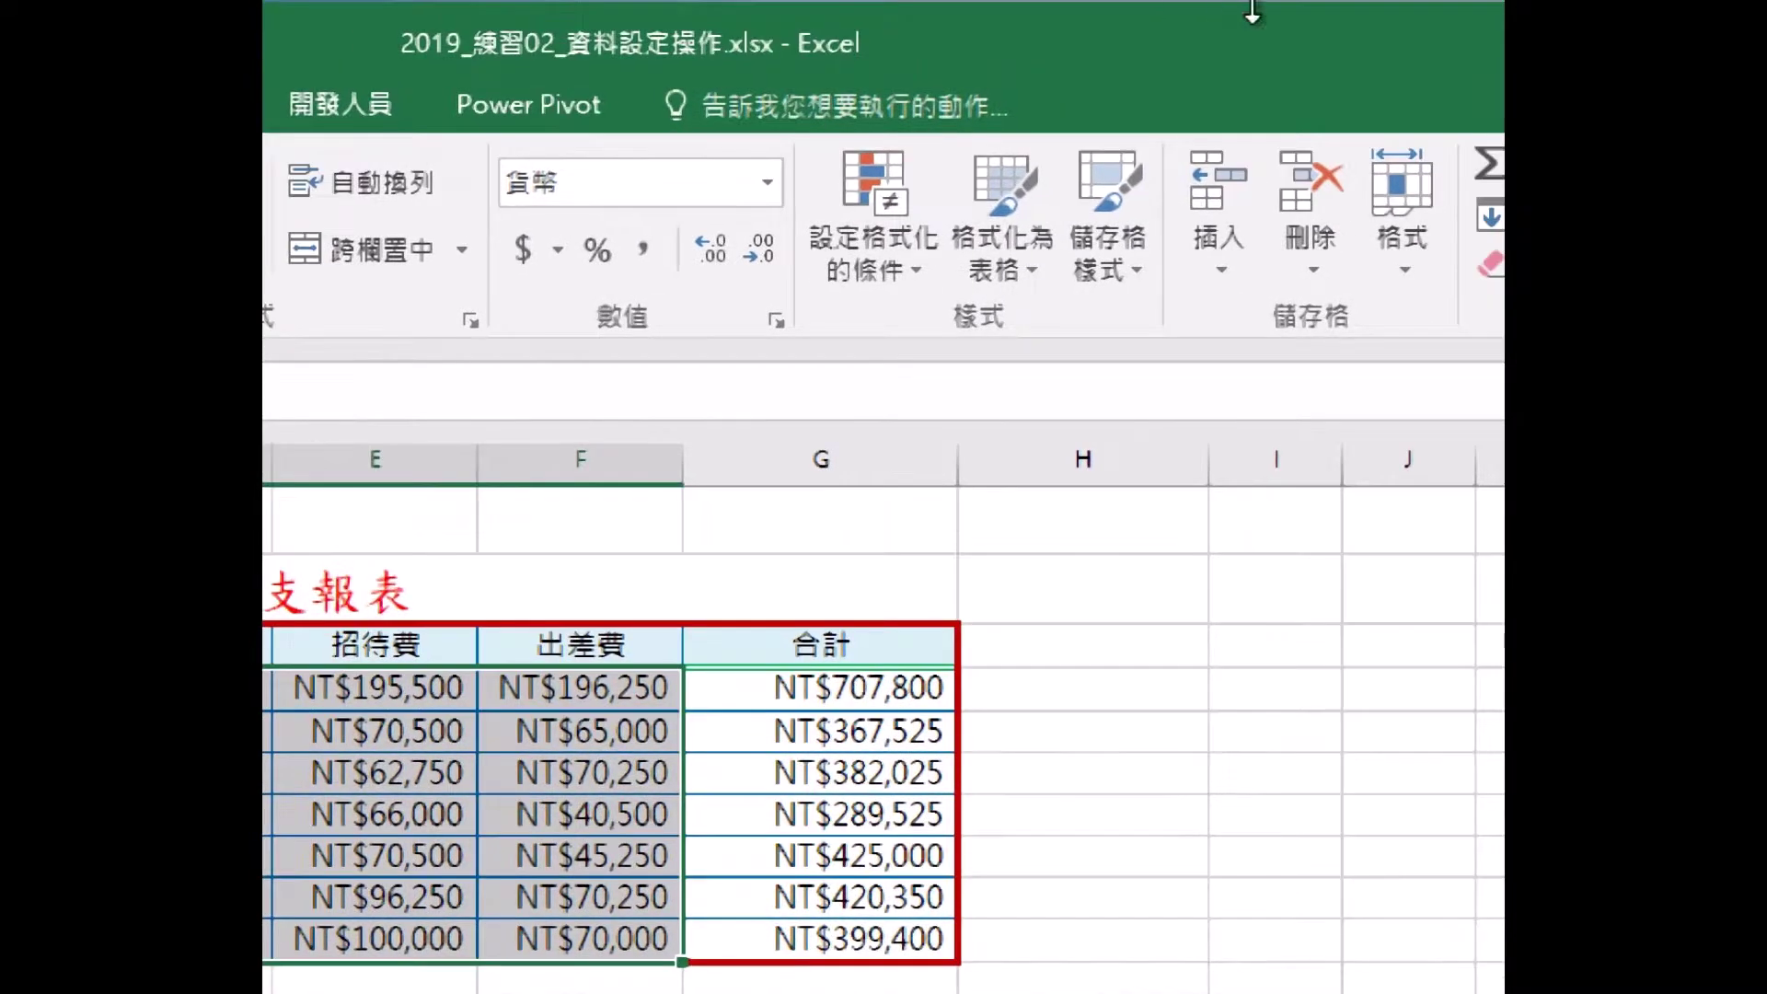
click(881, 264)
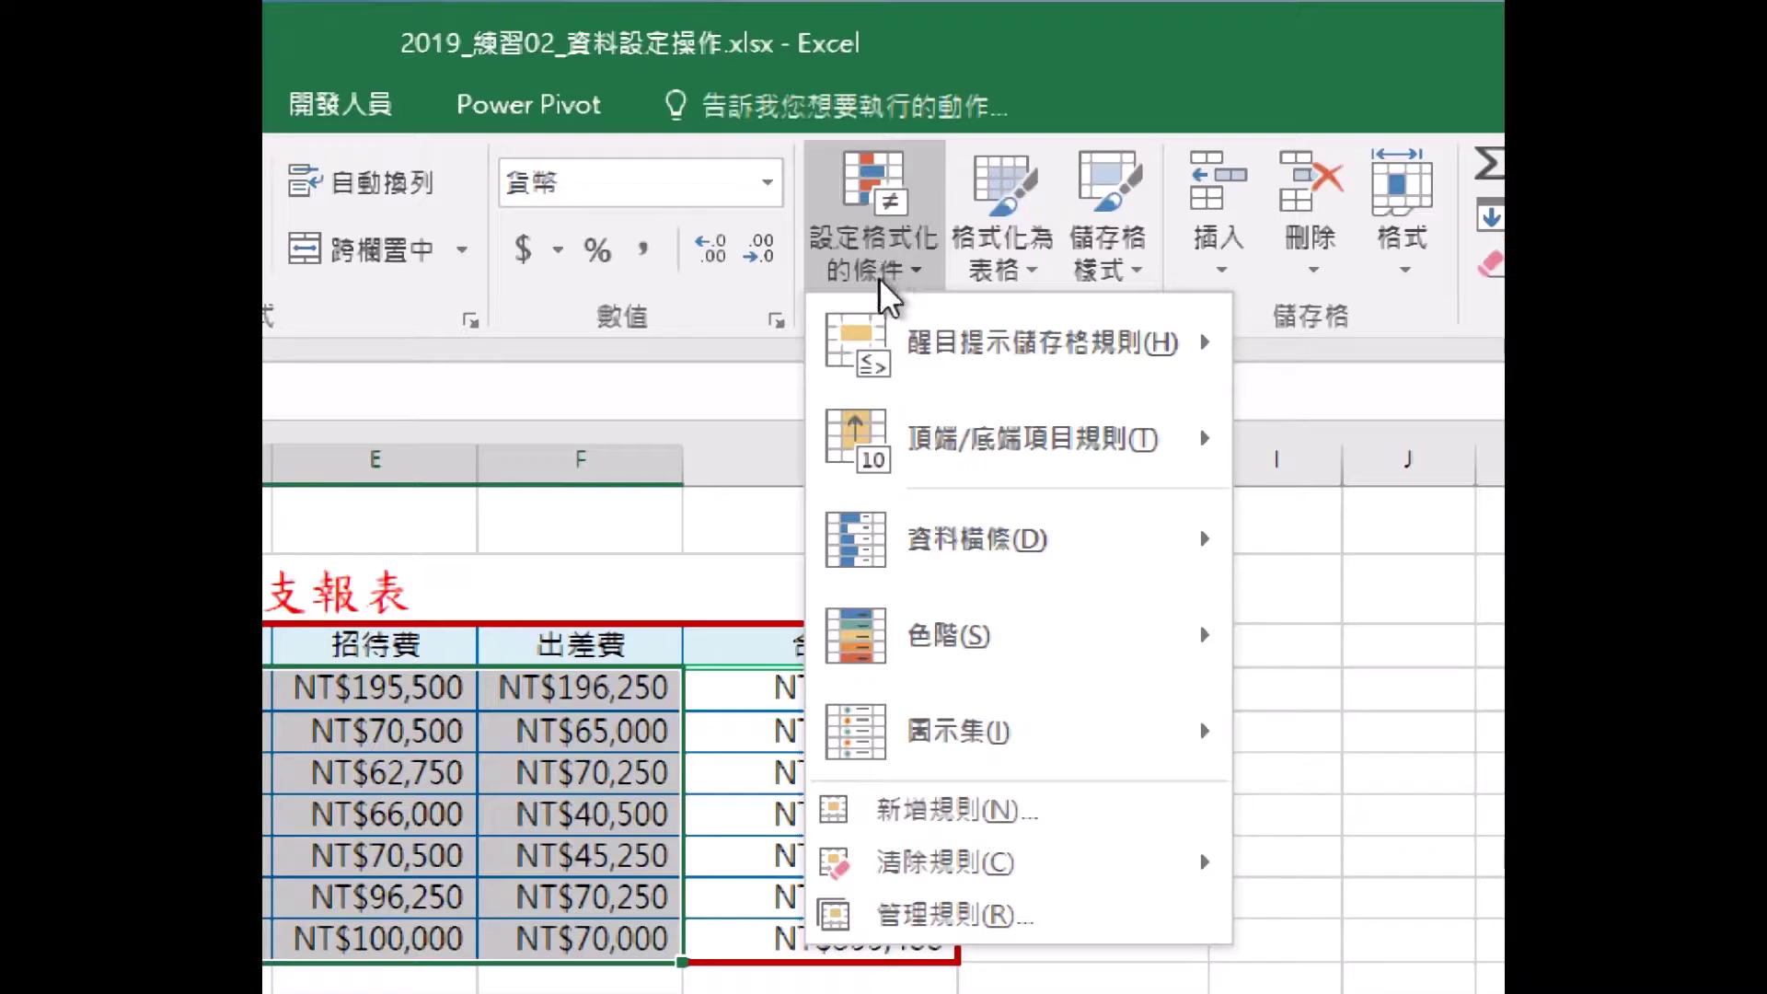
mouse_move(916, 359)
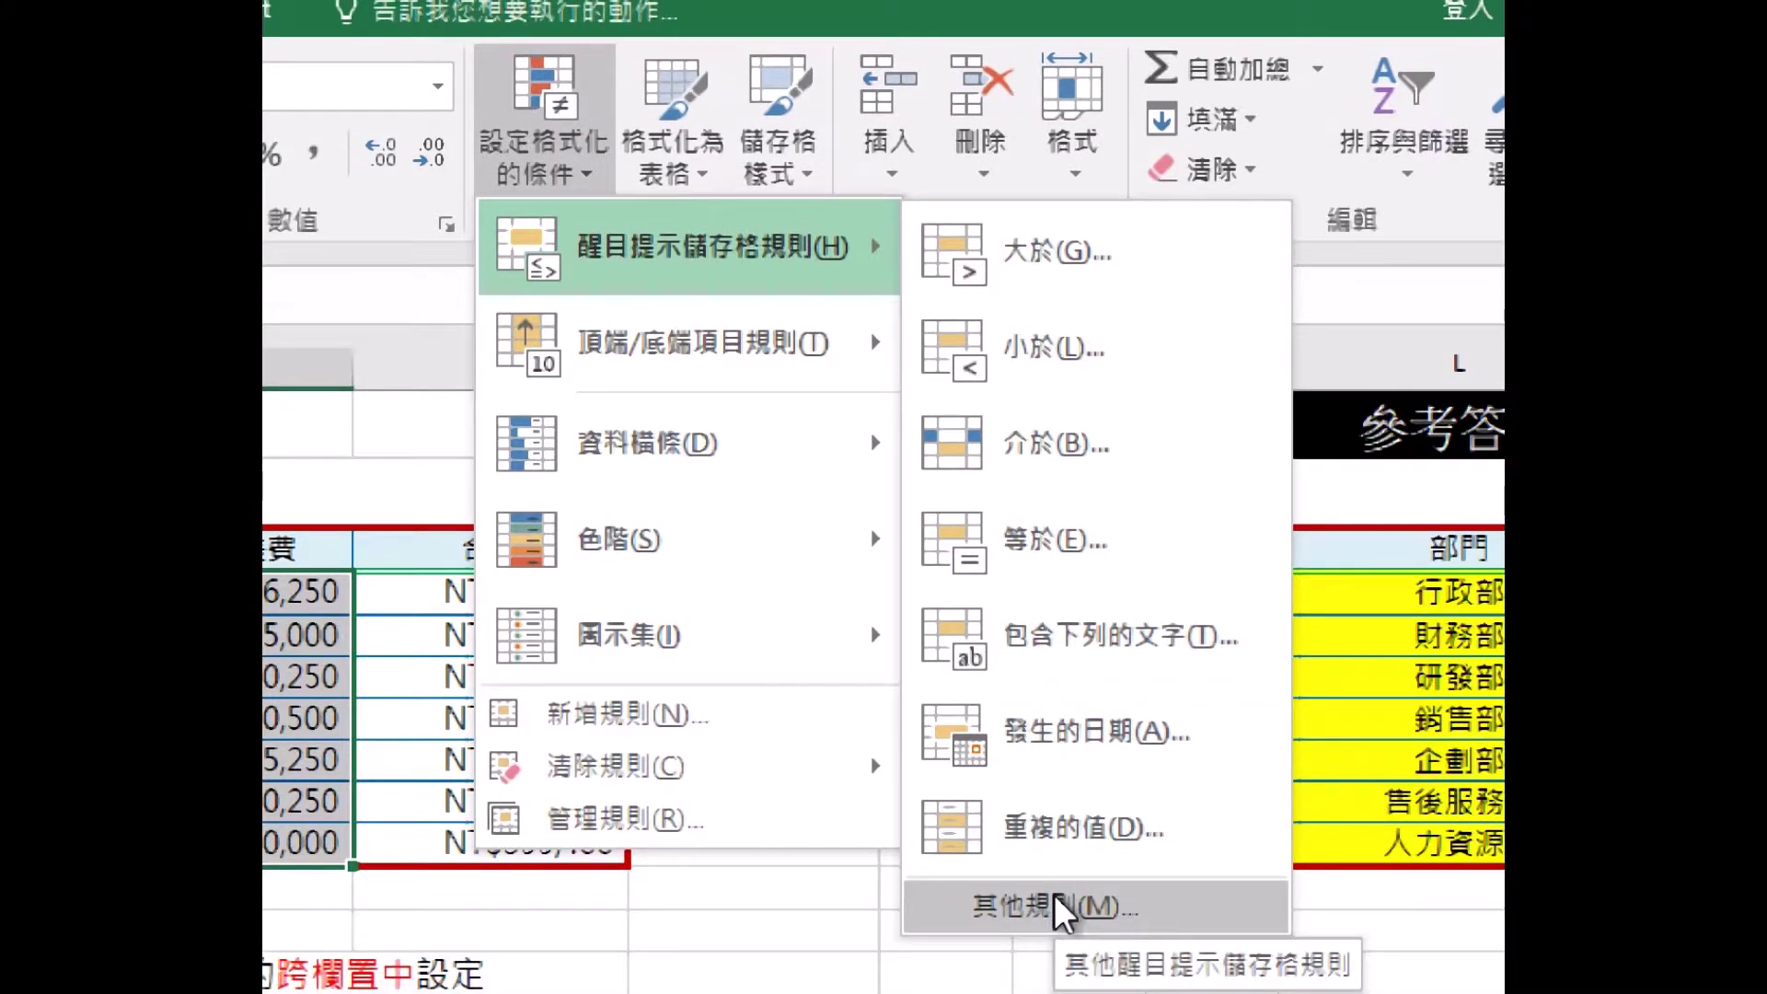
click(1075, 356)
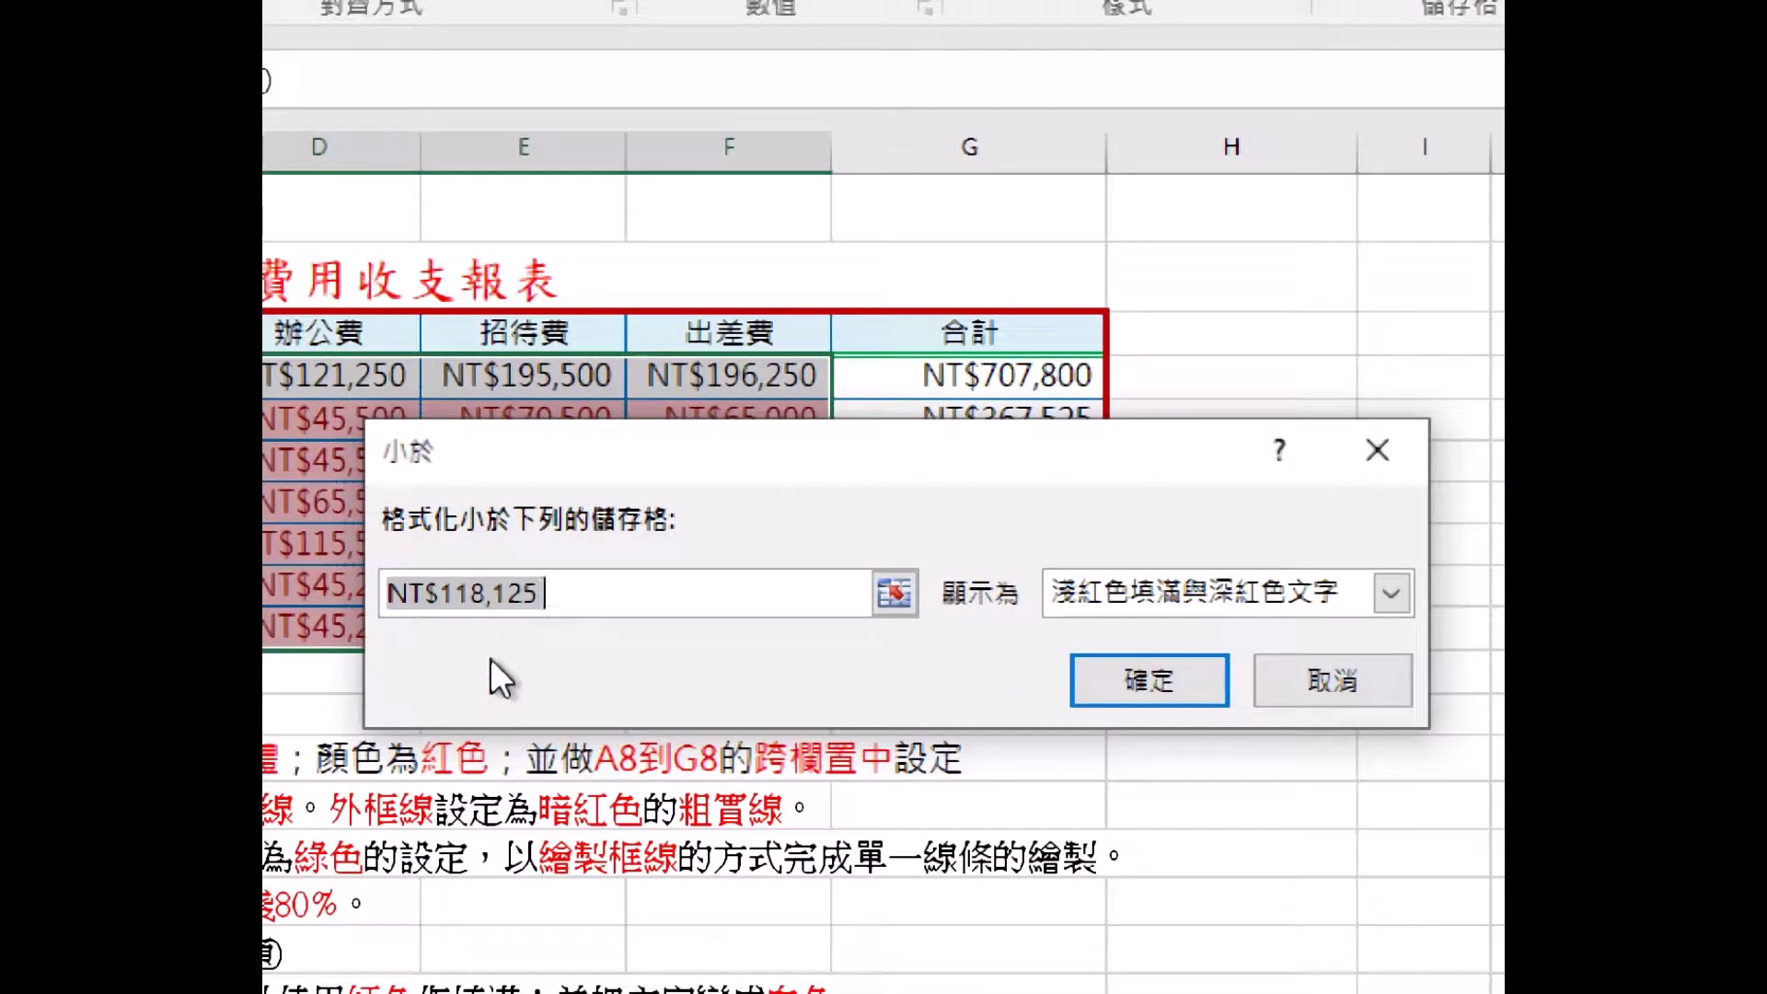
drag(611, 477, 659, 222)
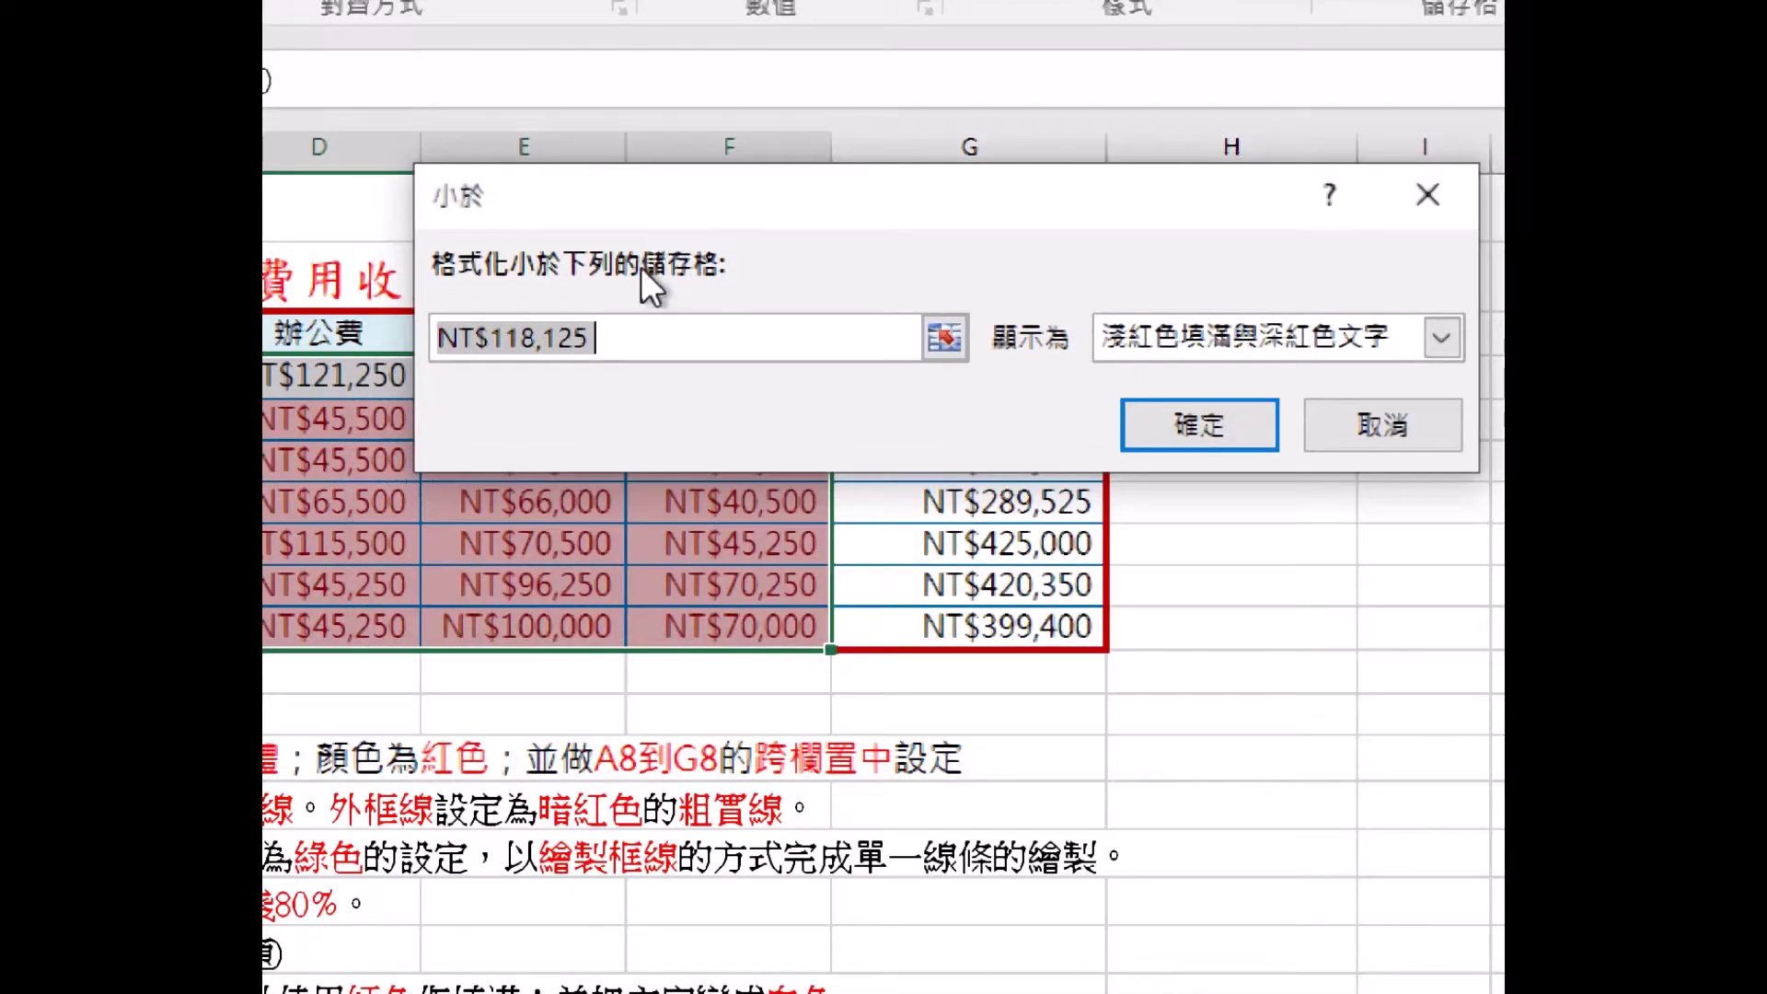
text(50000)
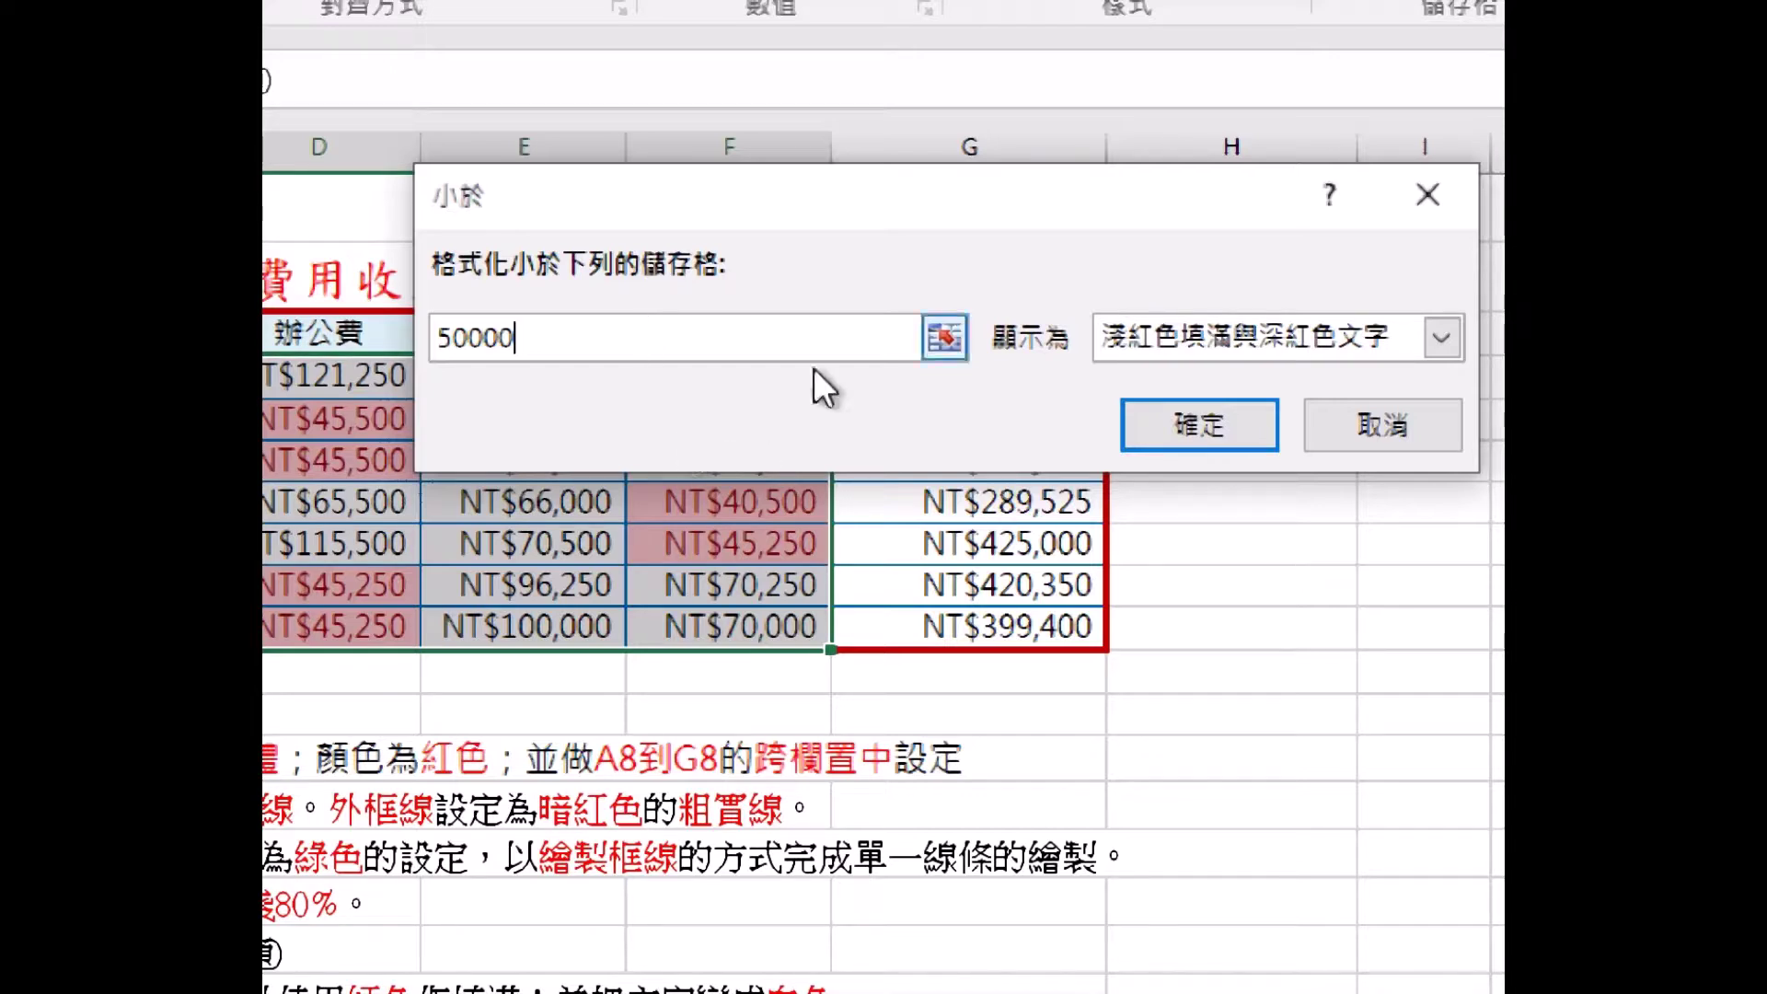
drag(1038, 206, 915, 197)
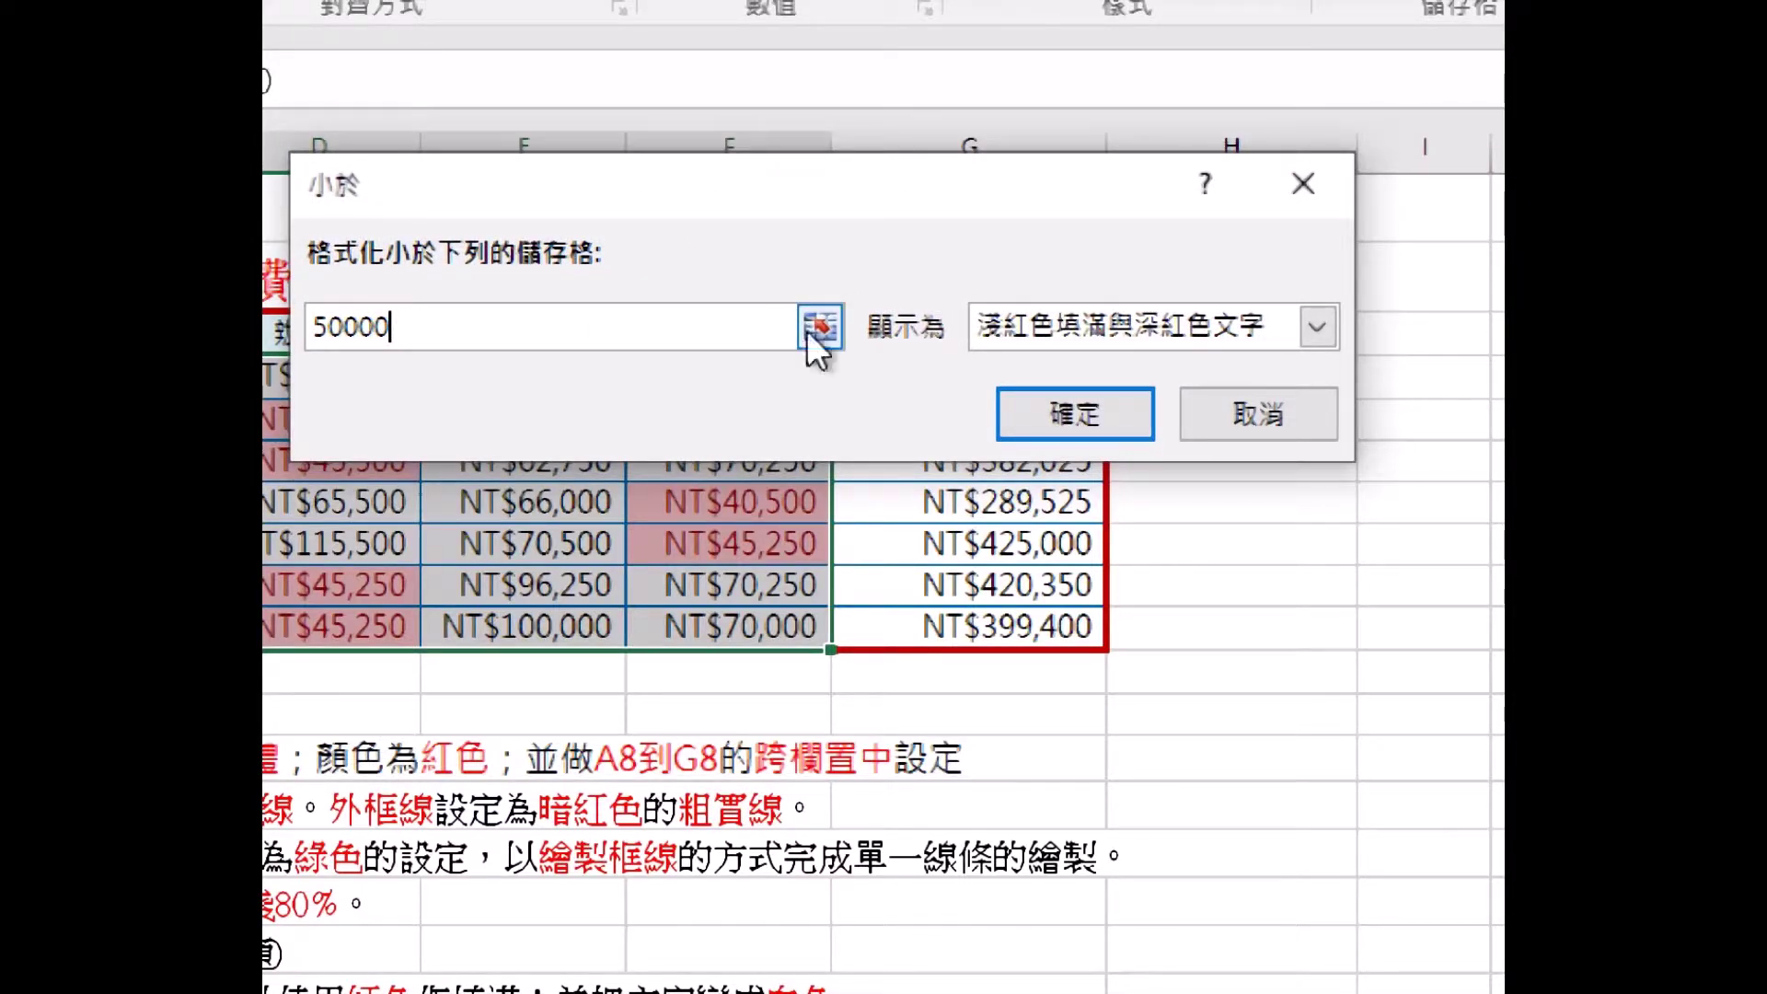
- Choose 自訂格式 for the less-than rule and set its font colour to white
click(1064, 326)
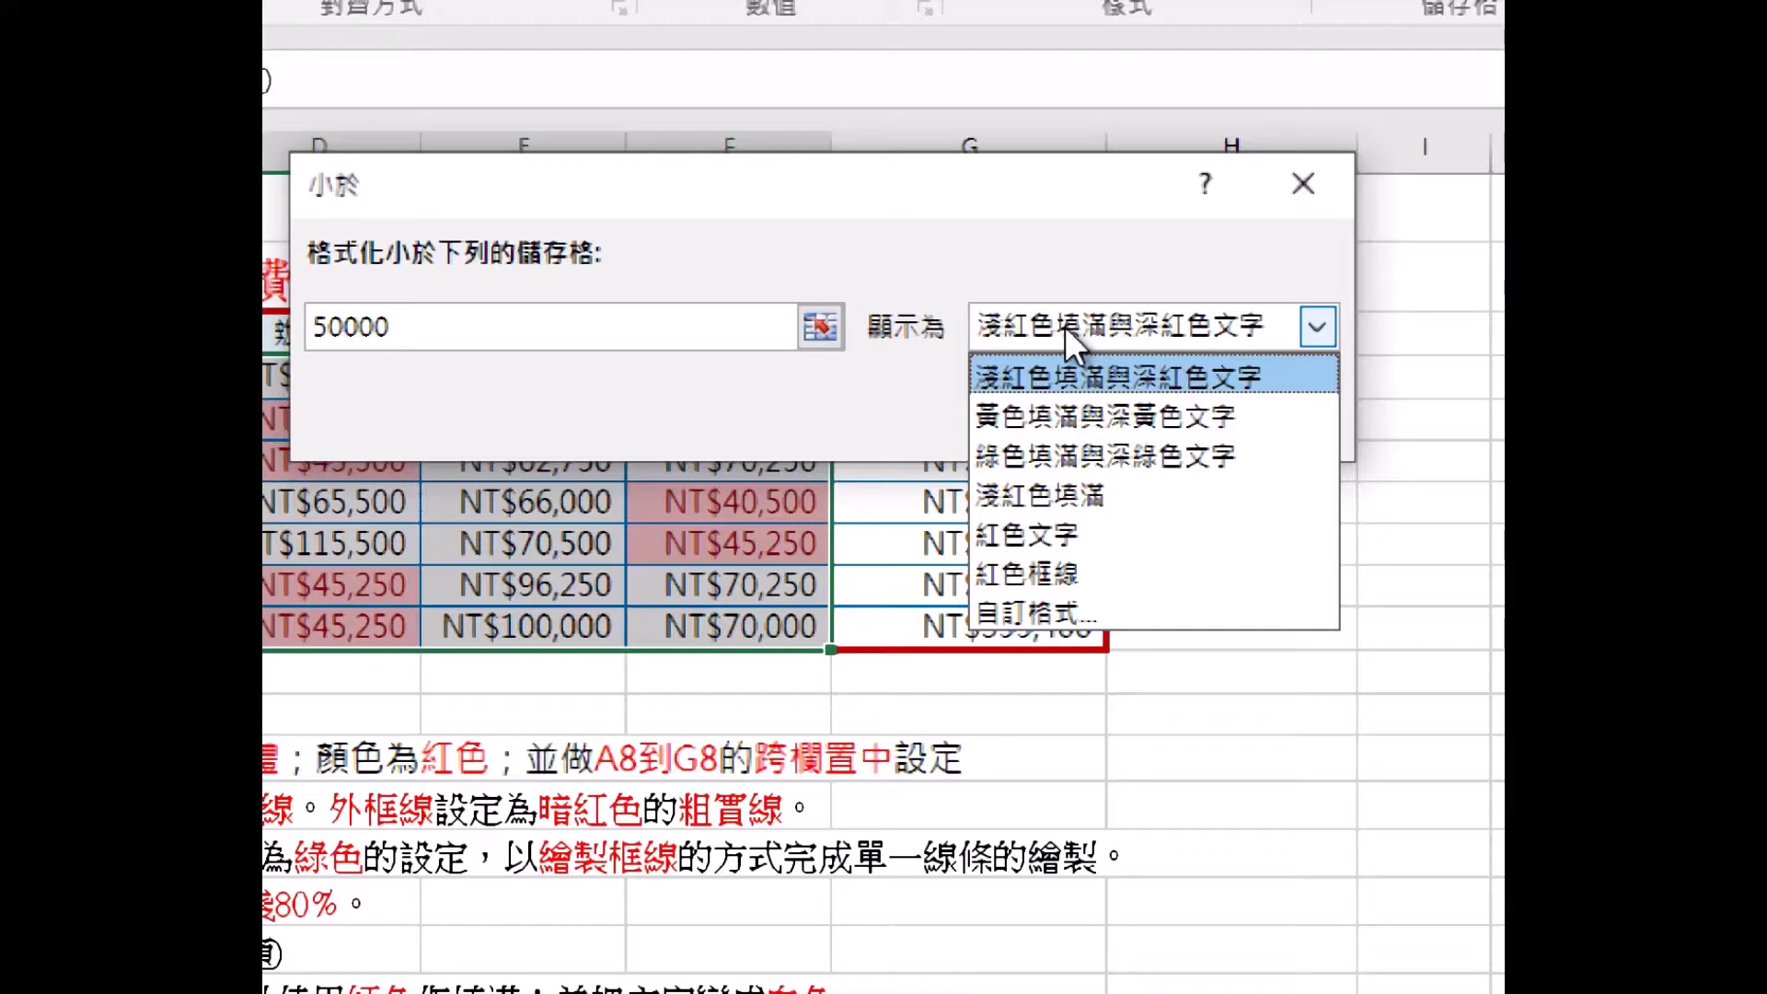
click(1075, 615)
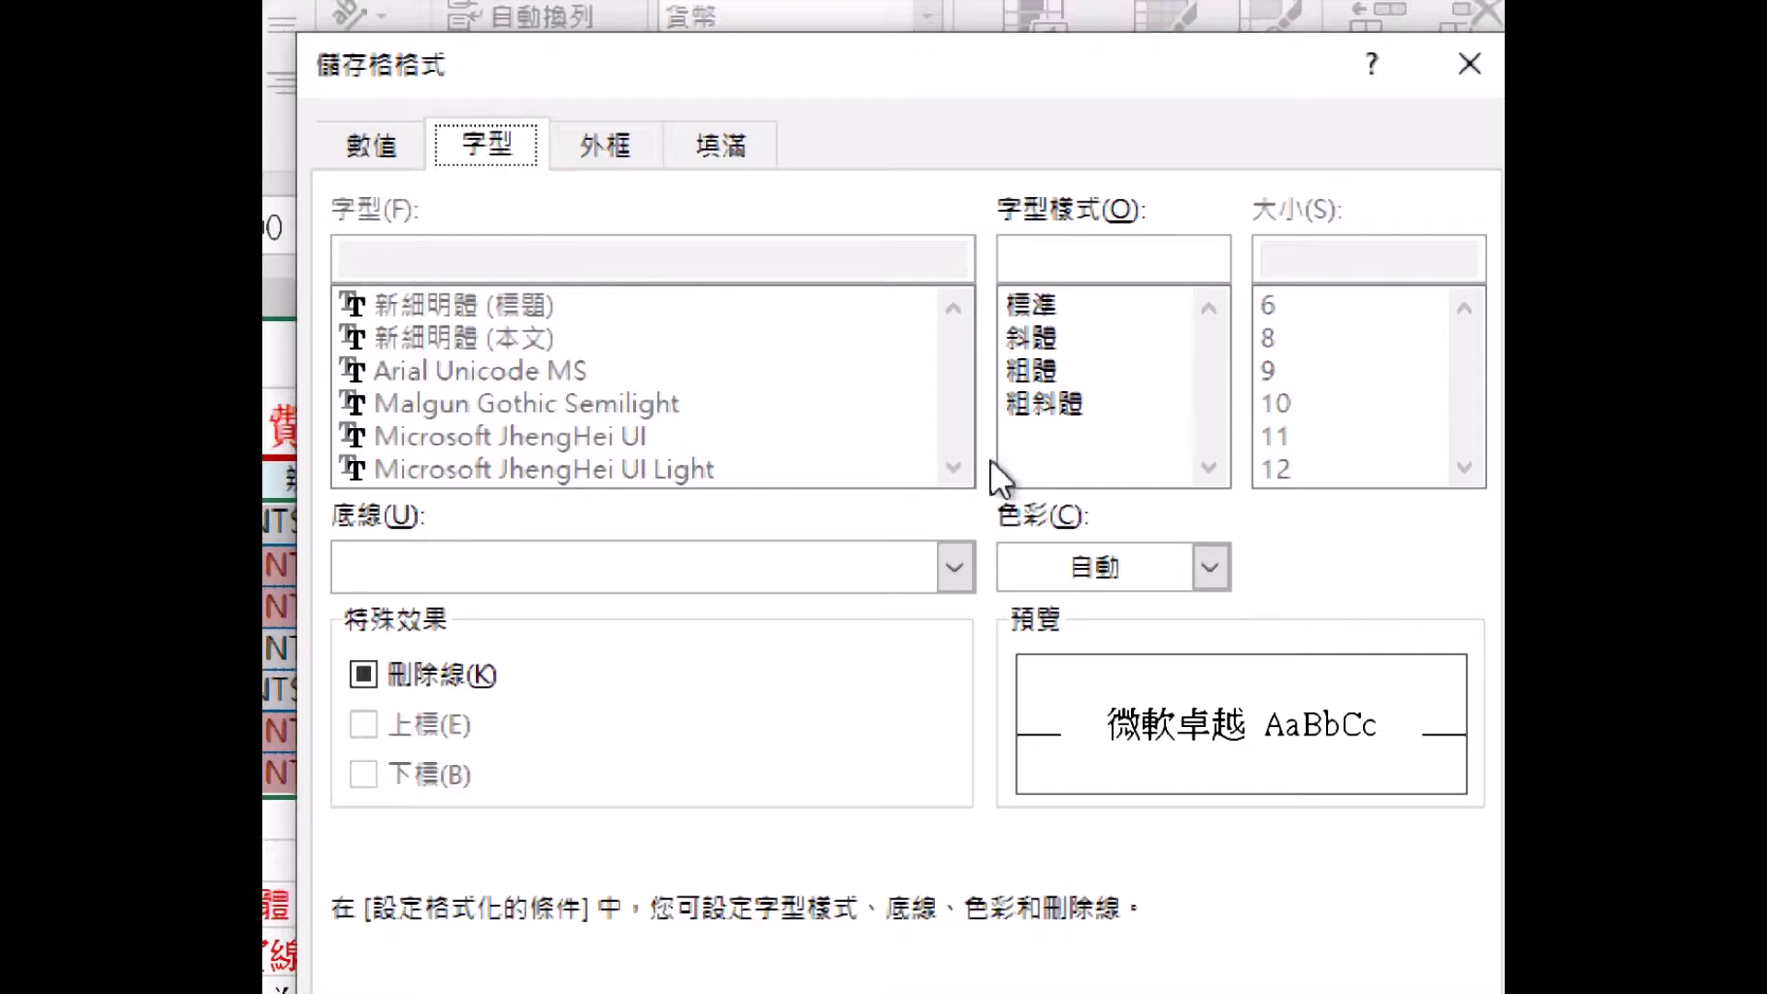
click(1090, 554)
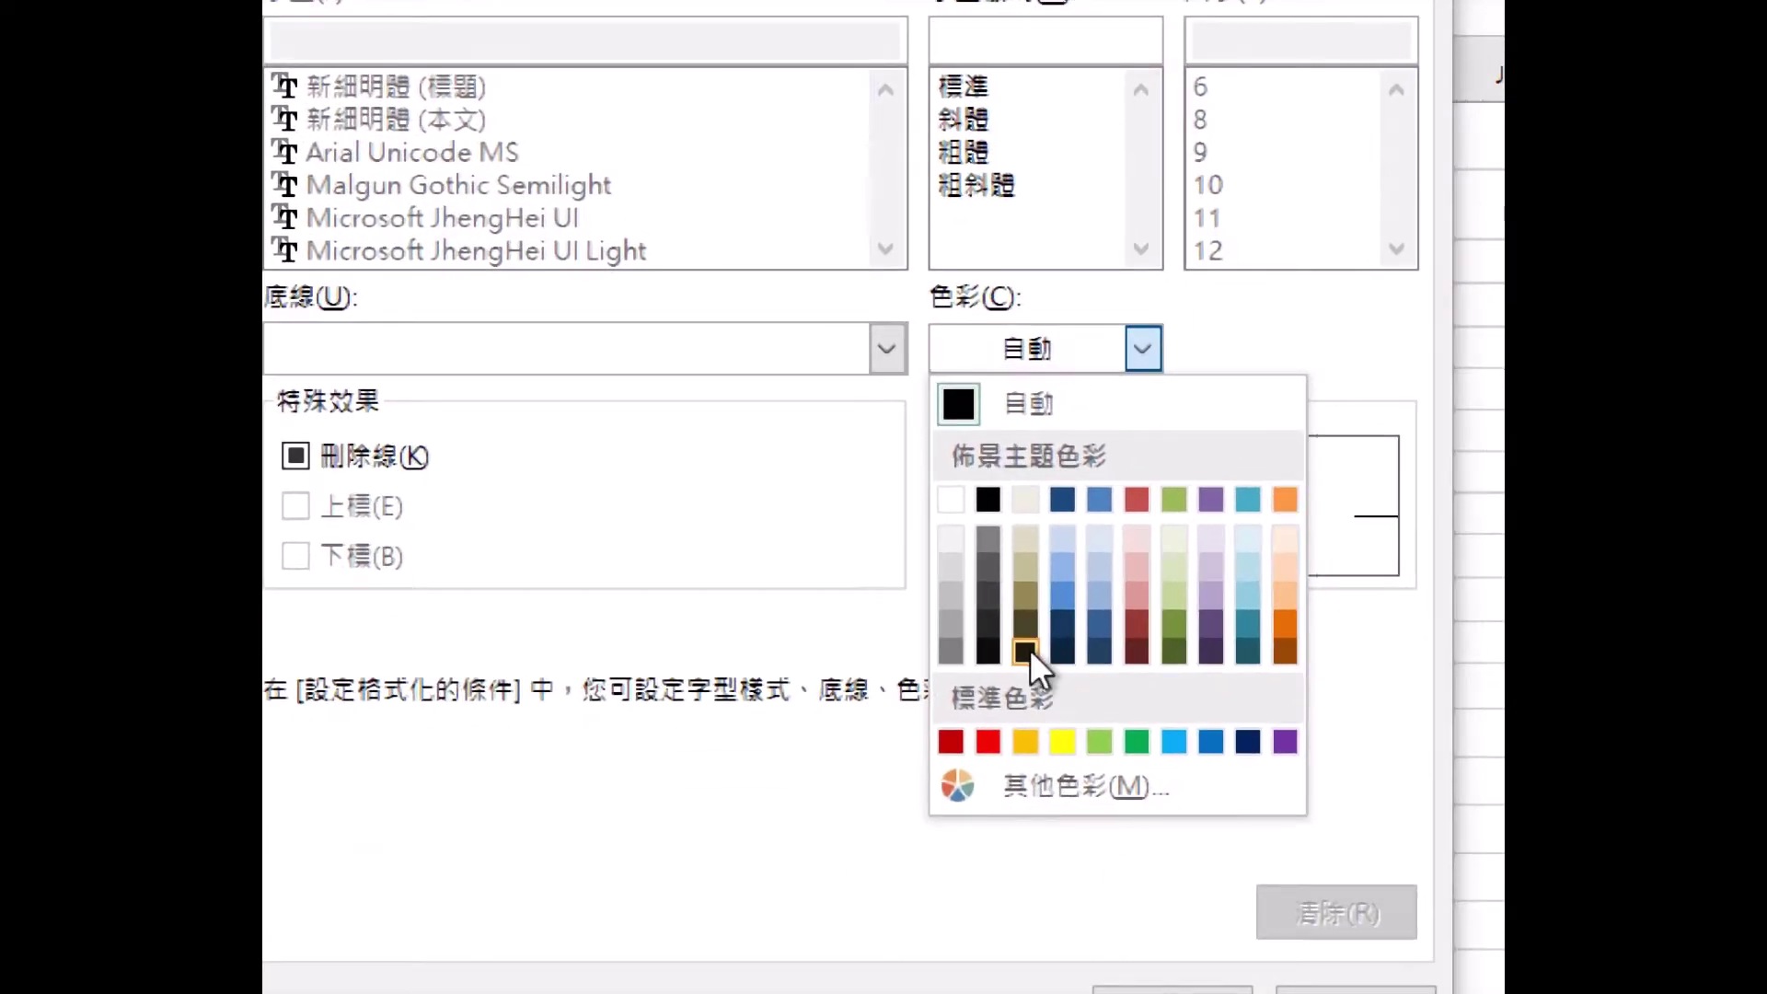
click(955, 497)
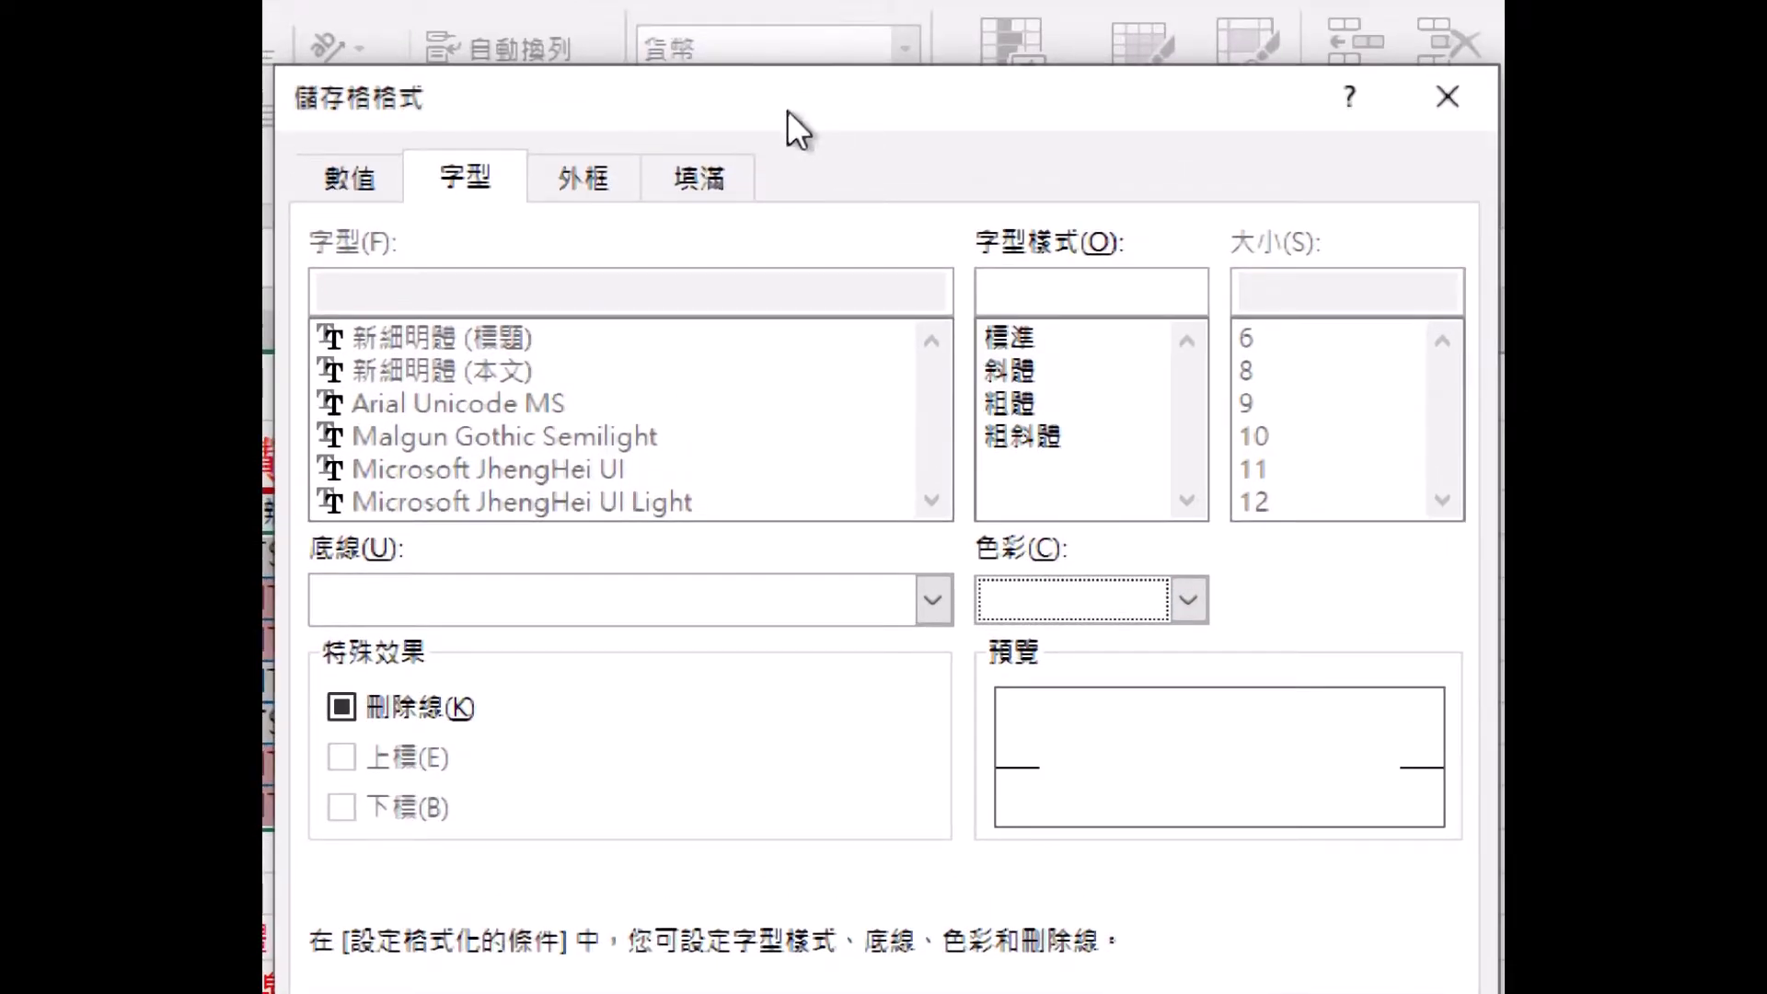
- Set the custom format's background fill to standard red and apply the less-than rule to the expense values
click(722, 169)
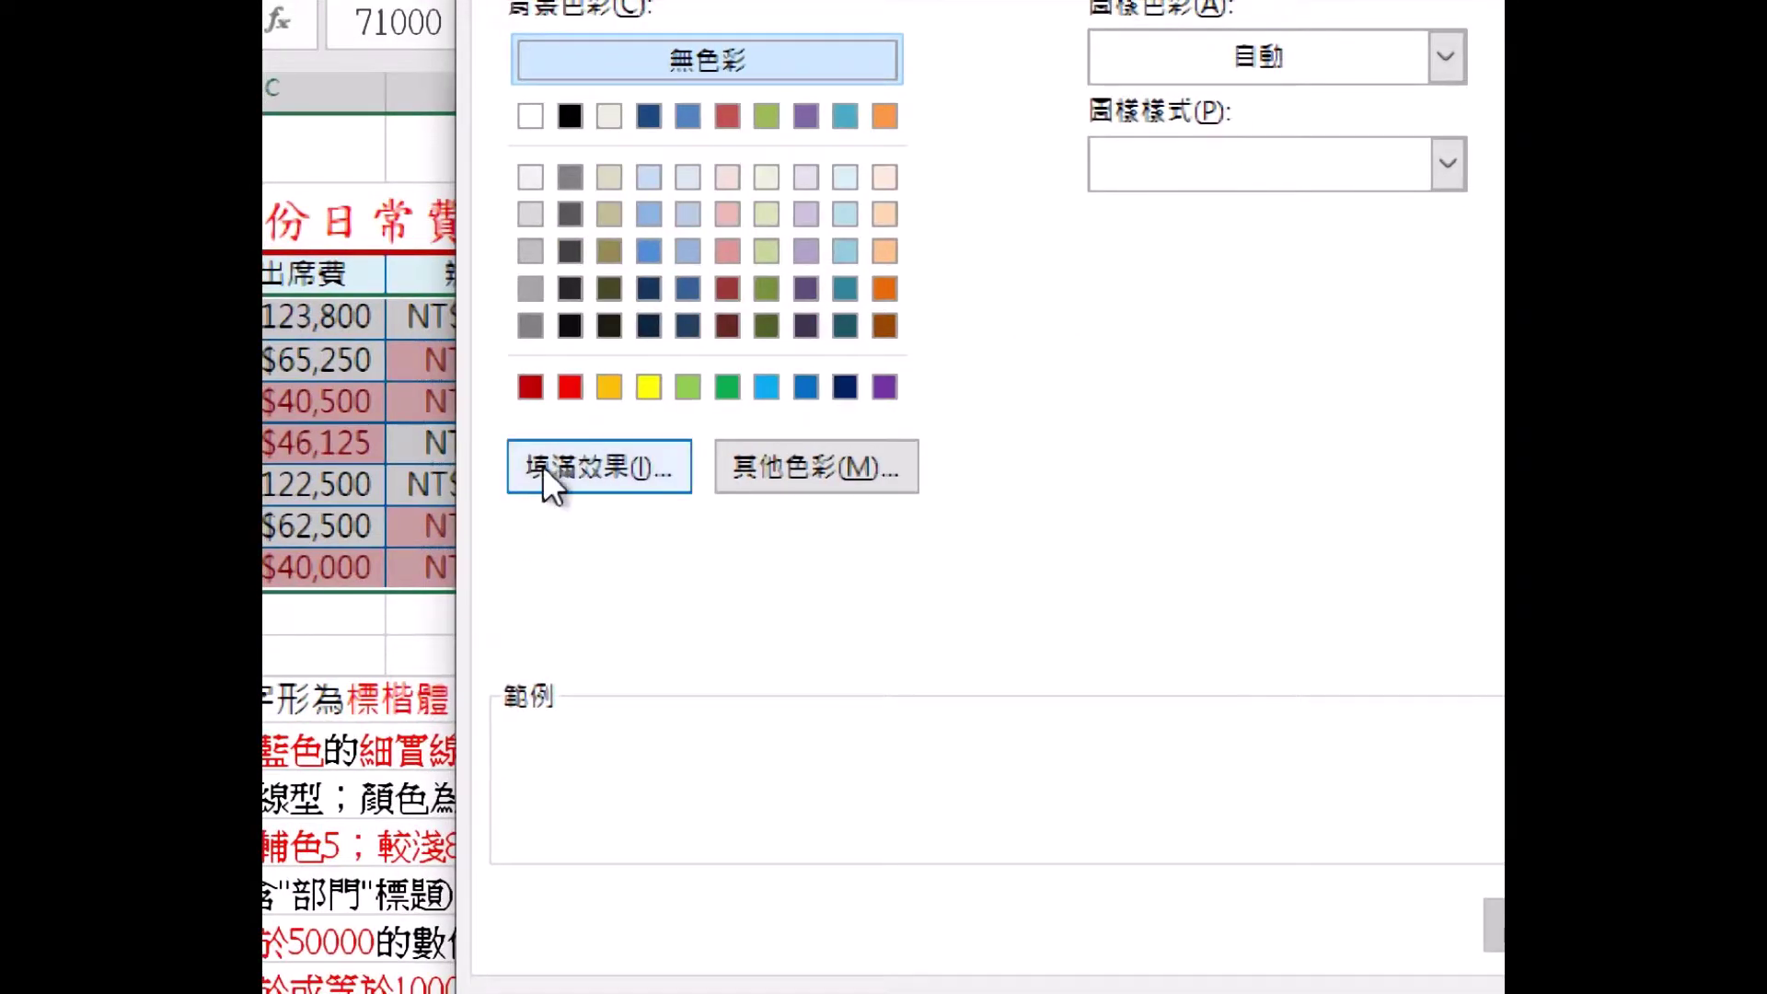
click(570, 388)
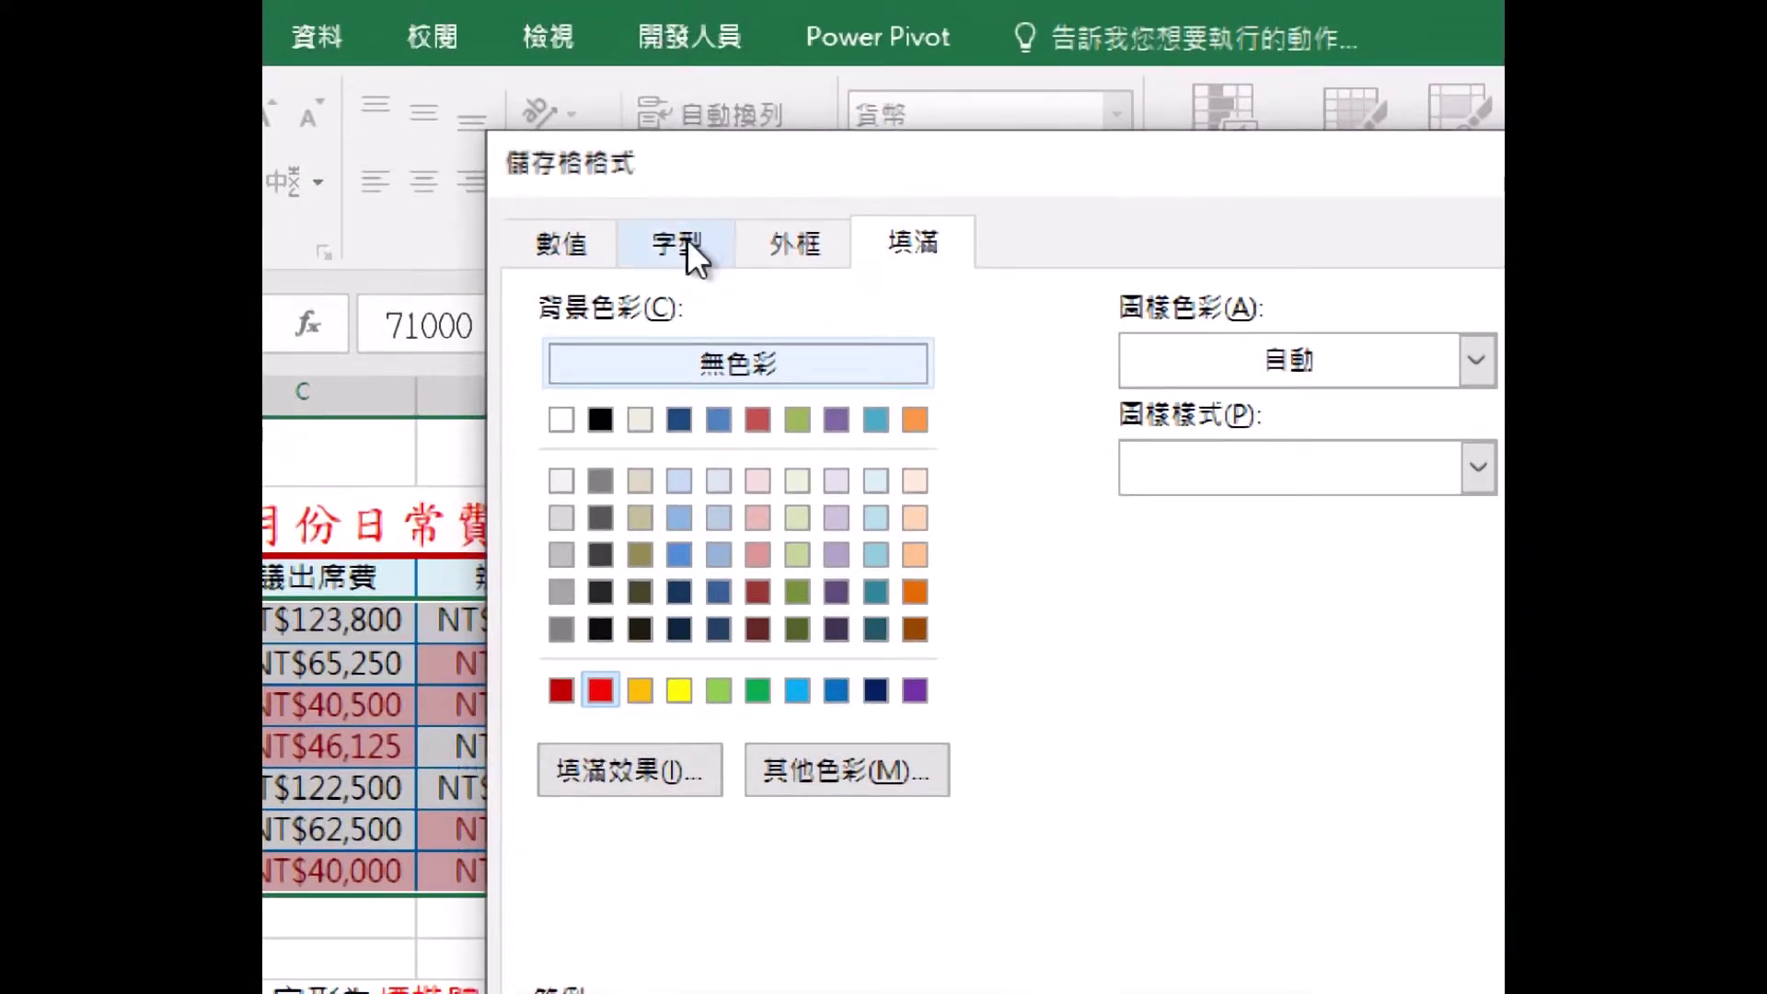
click(682, 240)
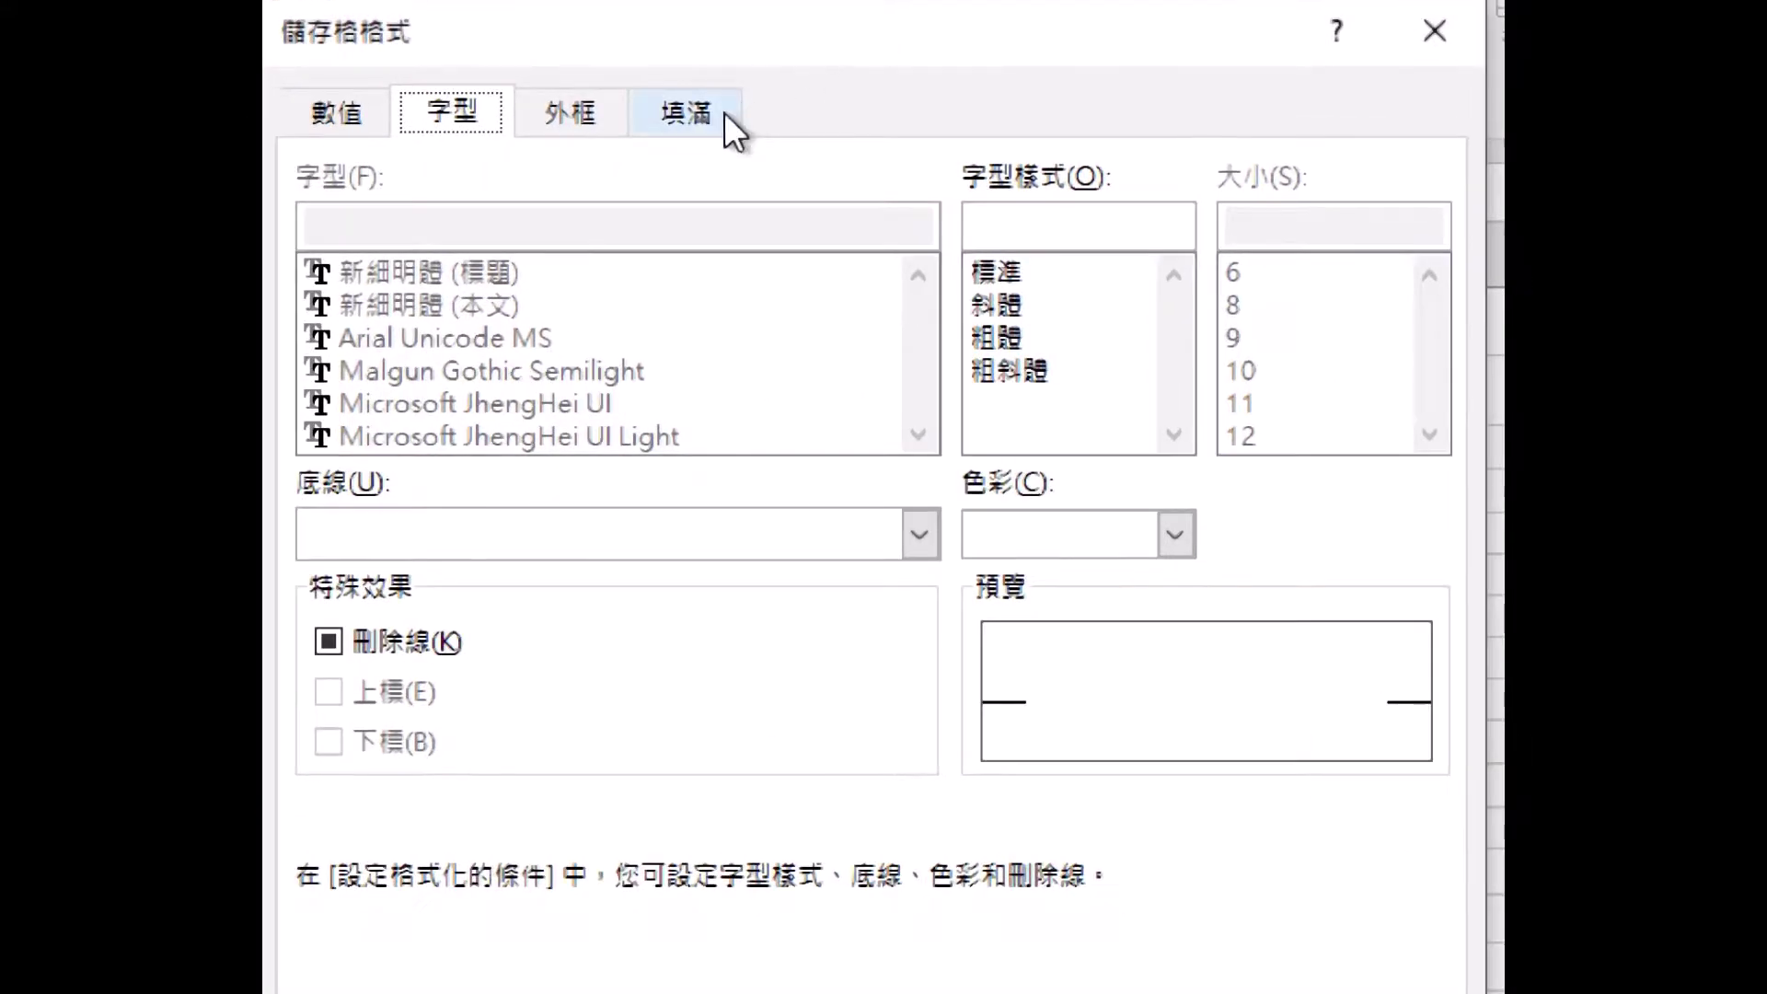
click(709, 106)
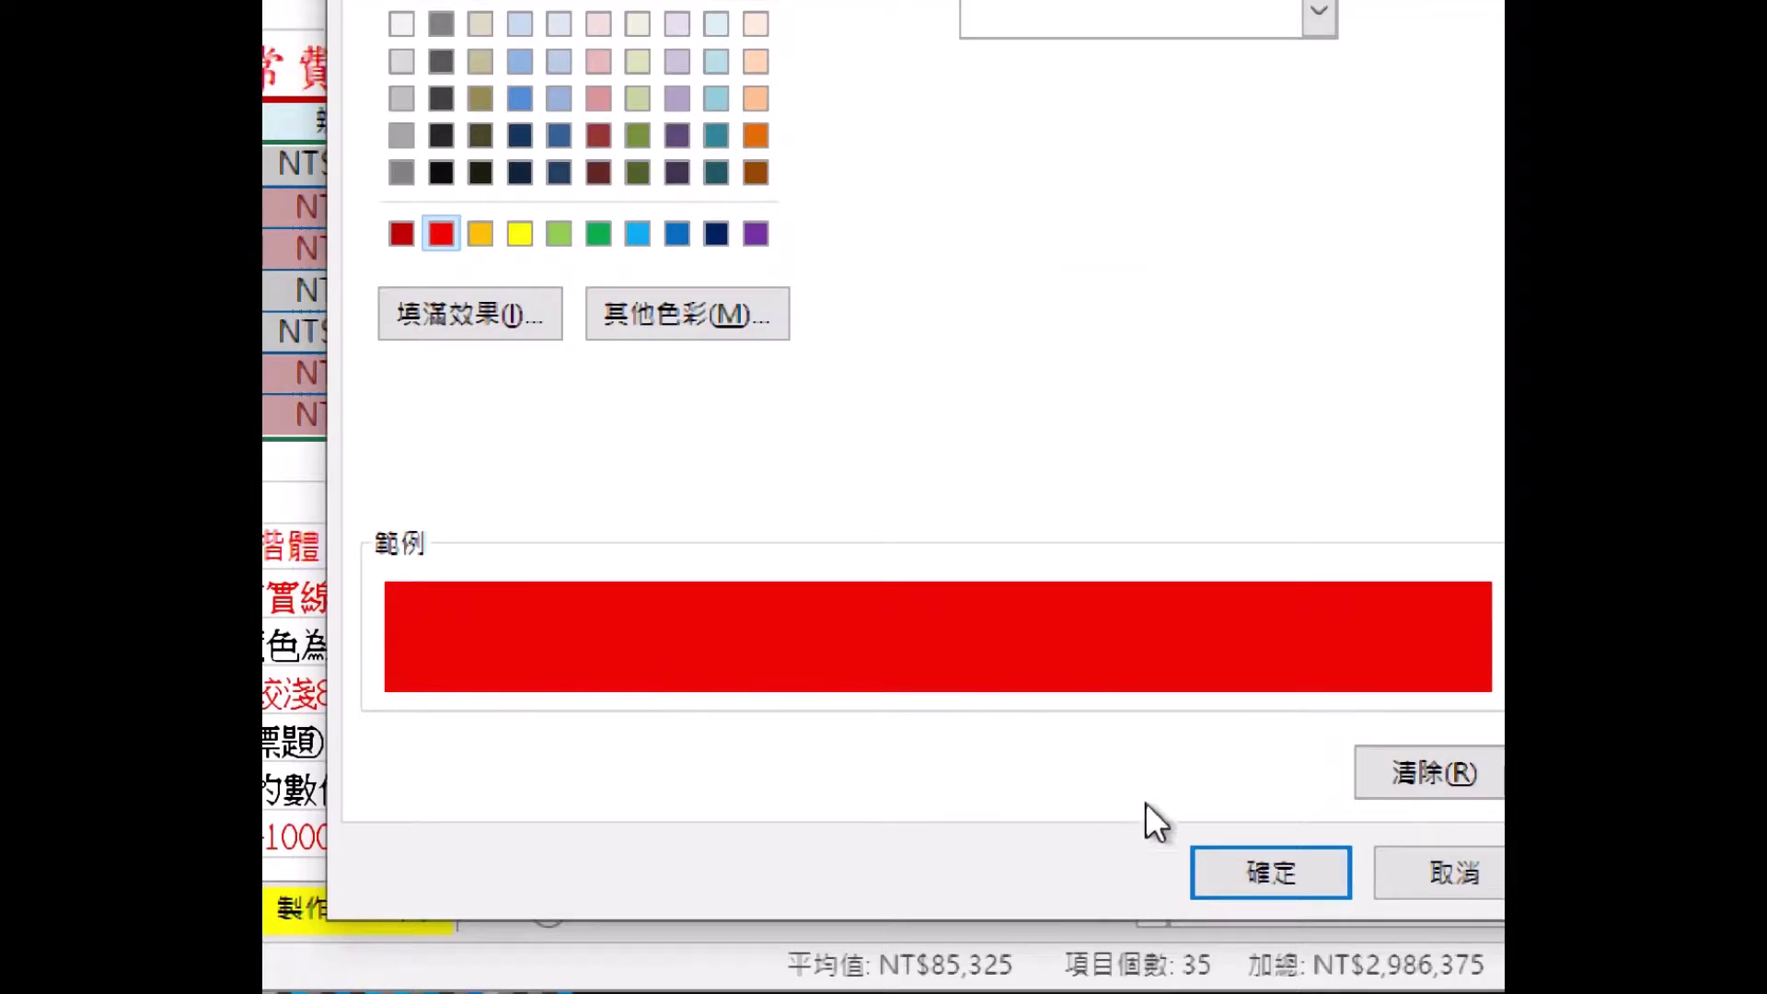
click(1248, 865)
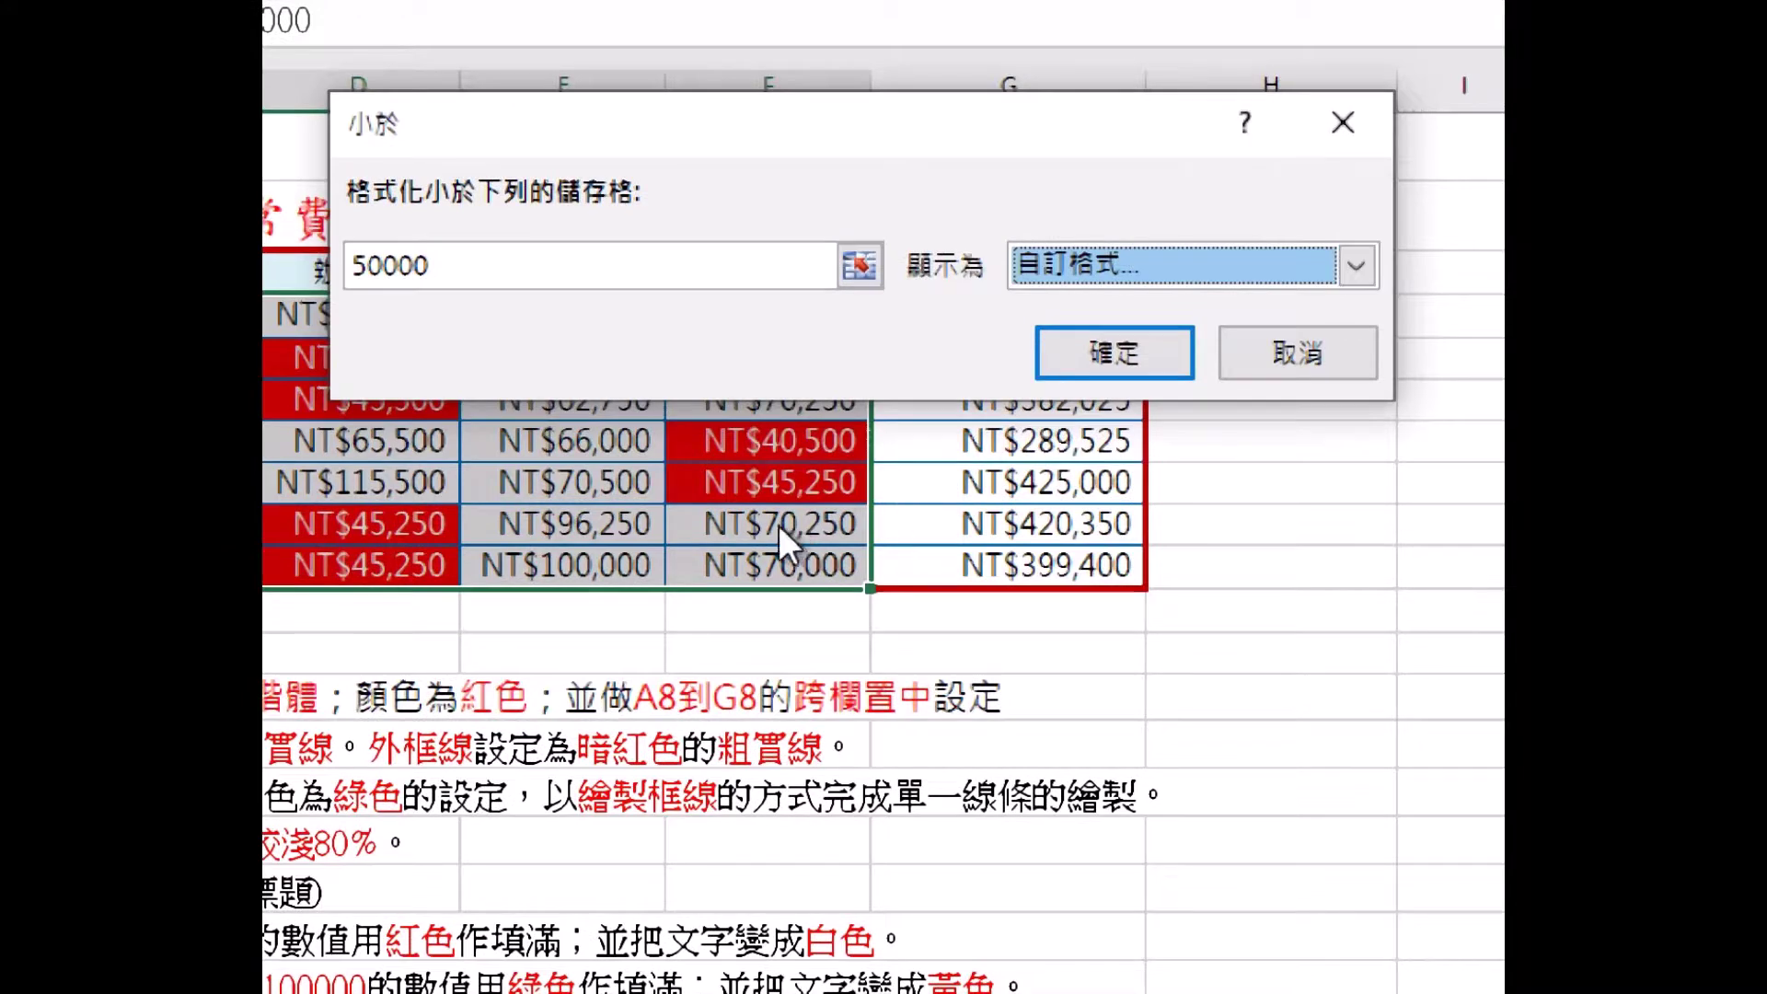
click(1142, 374)
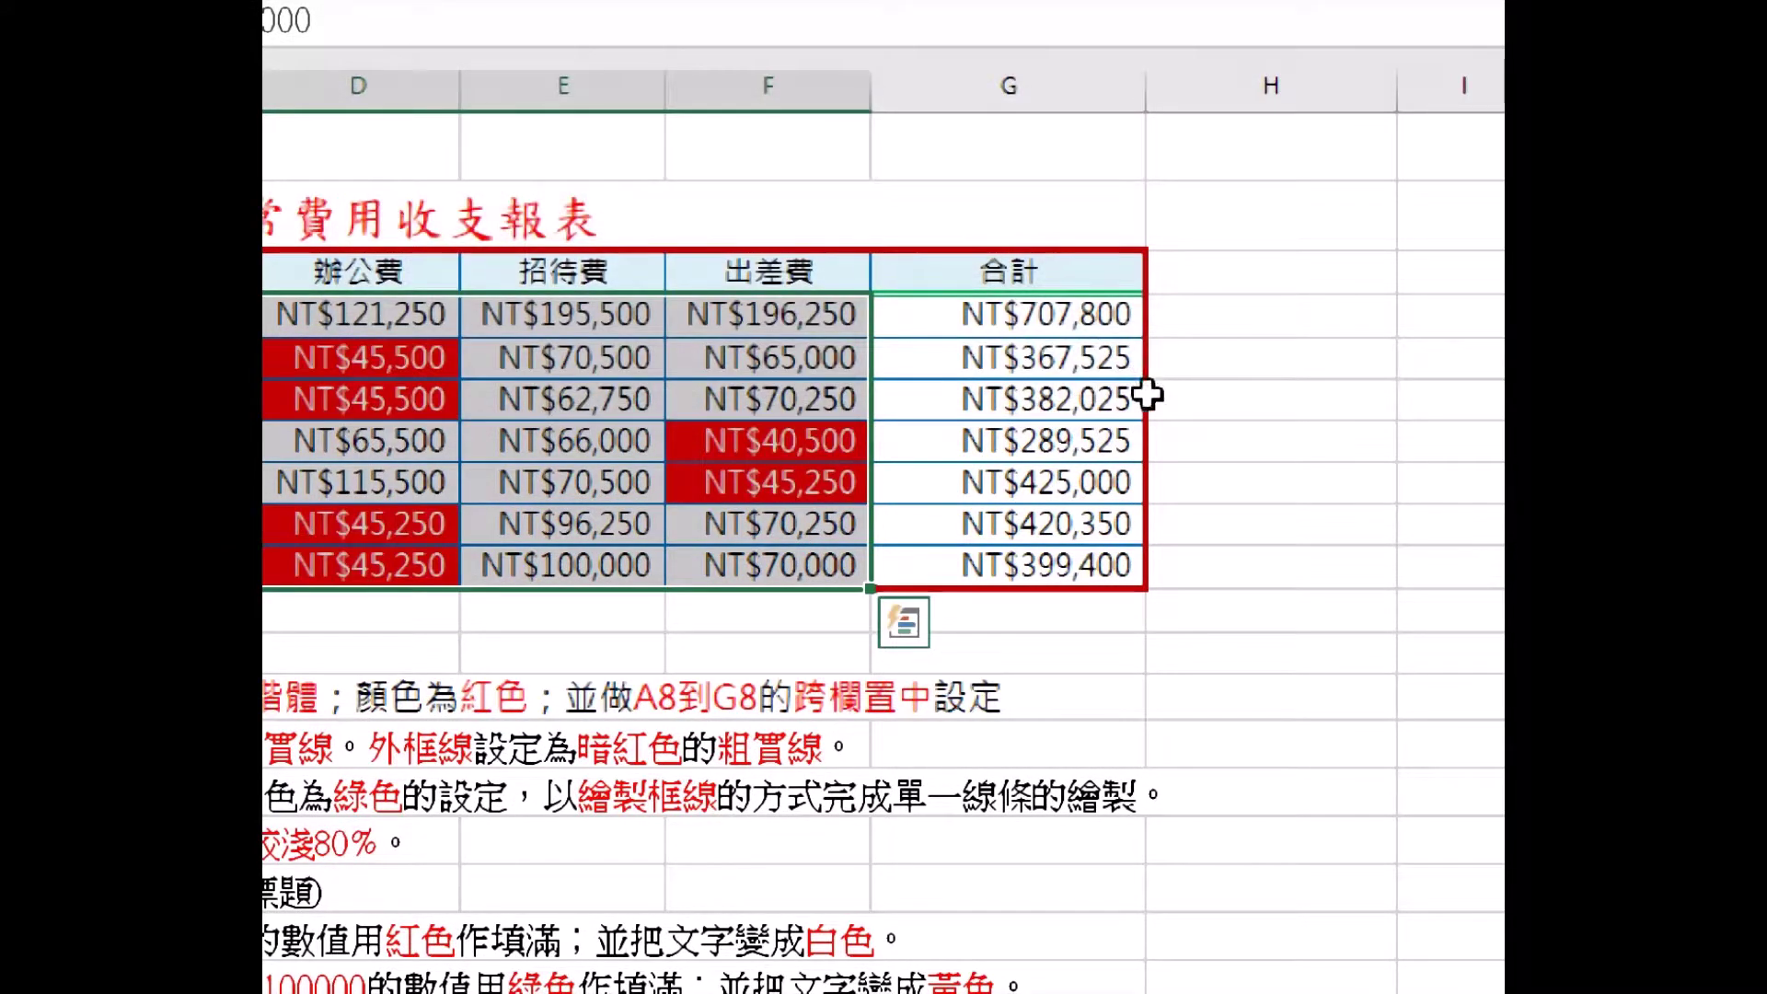
click(1228, 611)
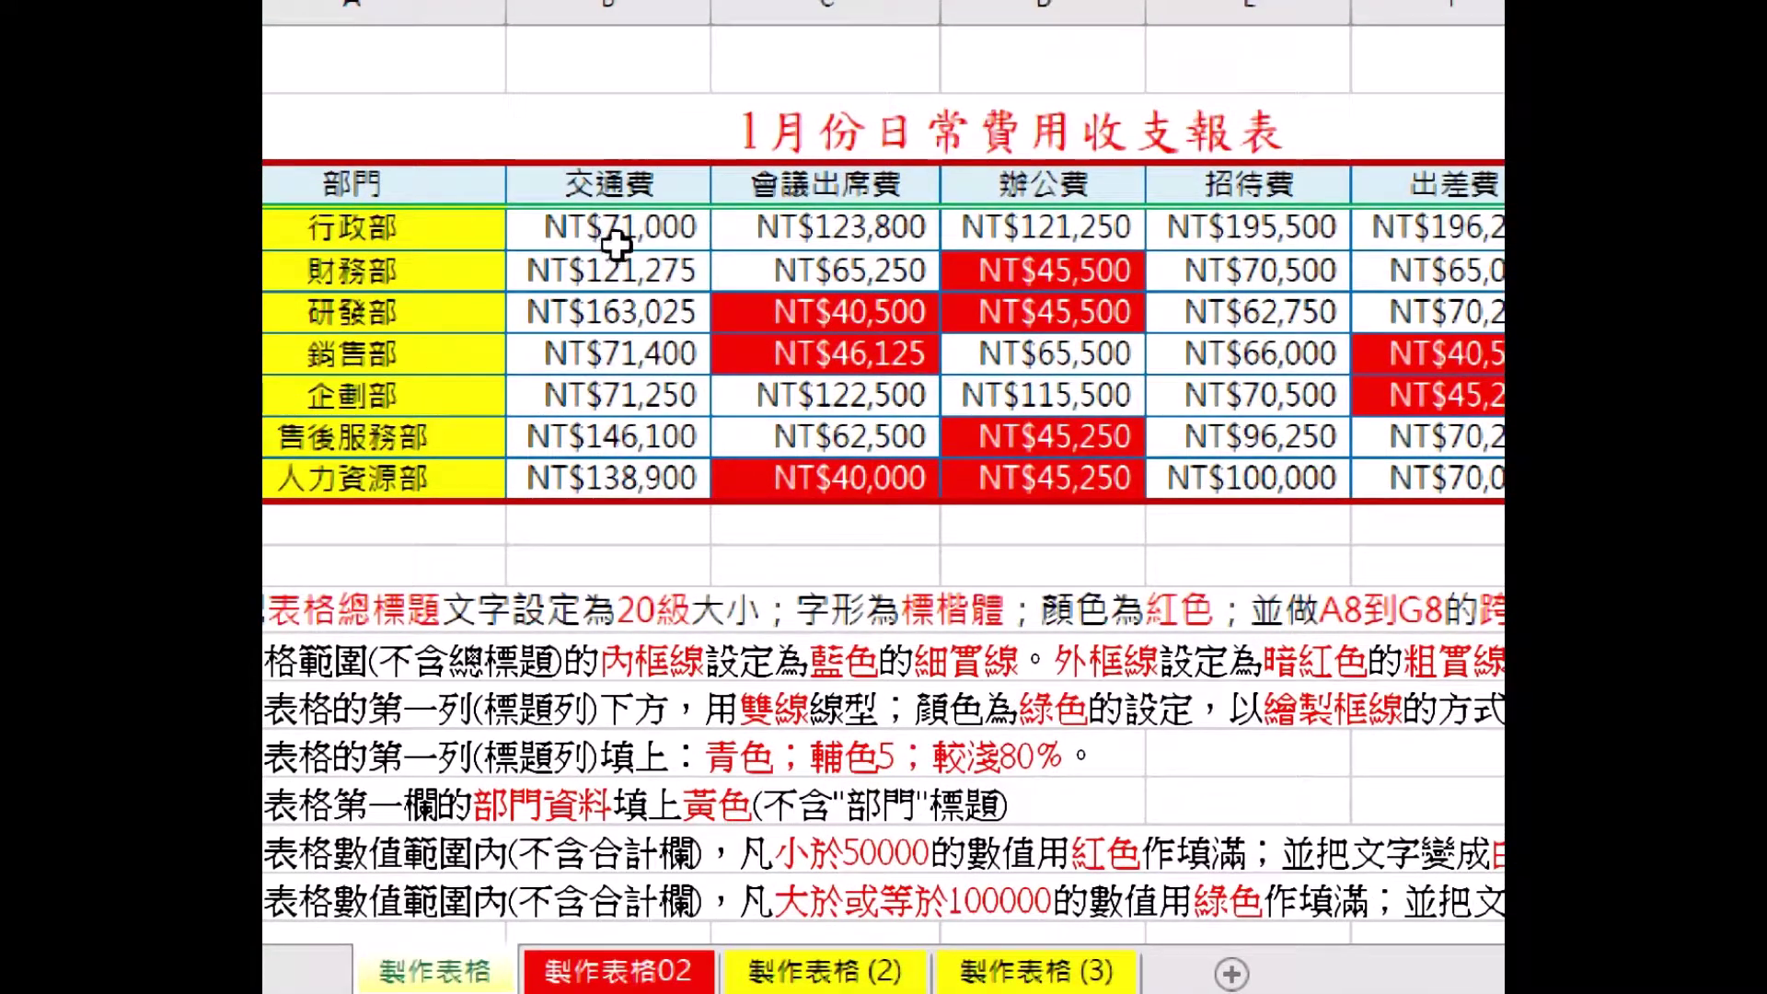
- Start a new conditional formatting rule on the expense values B10:F16, excluding 合計, for cell values 大於或等於 100000
drag(617, 244, 1582, 480)
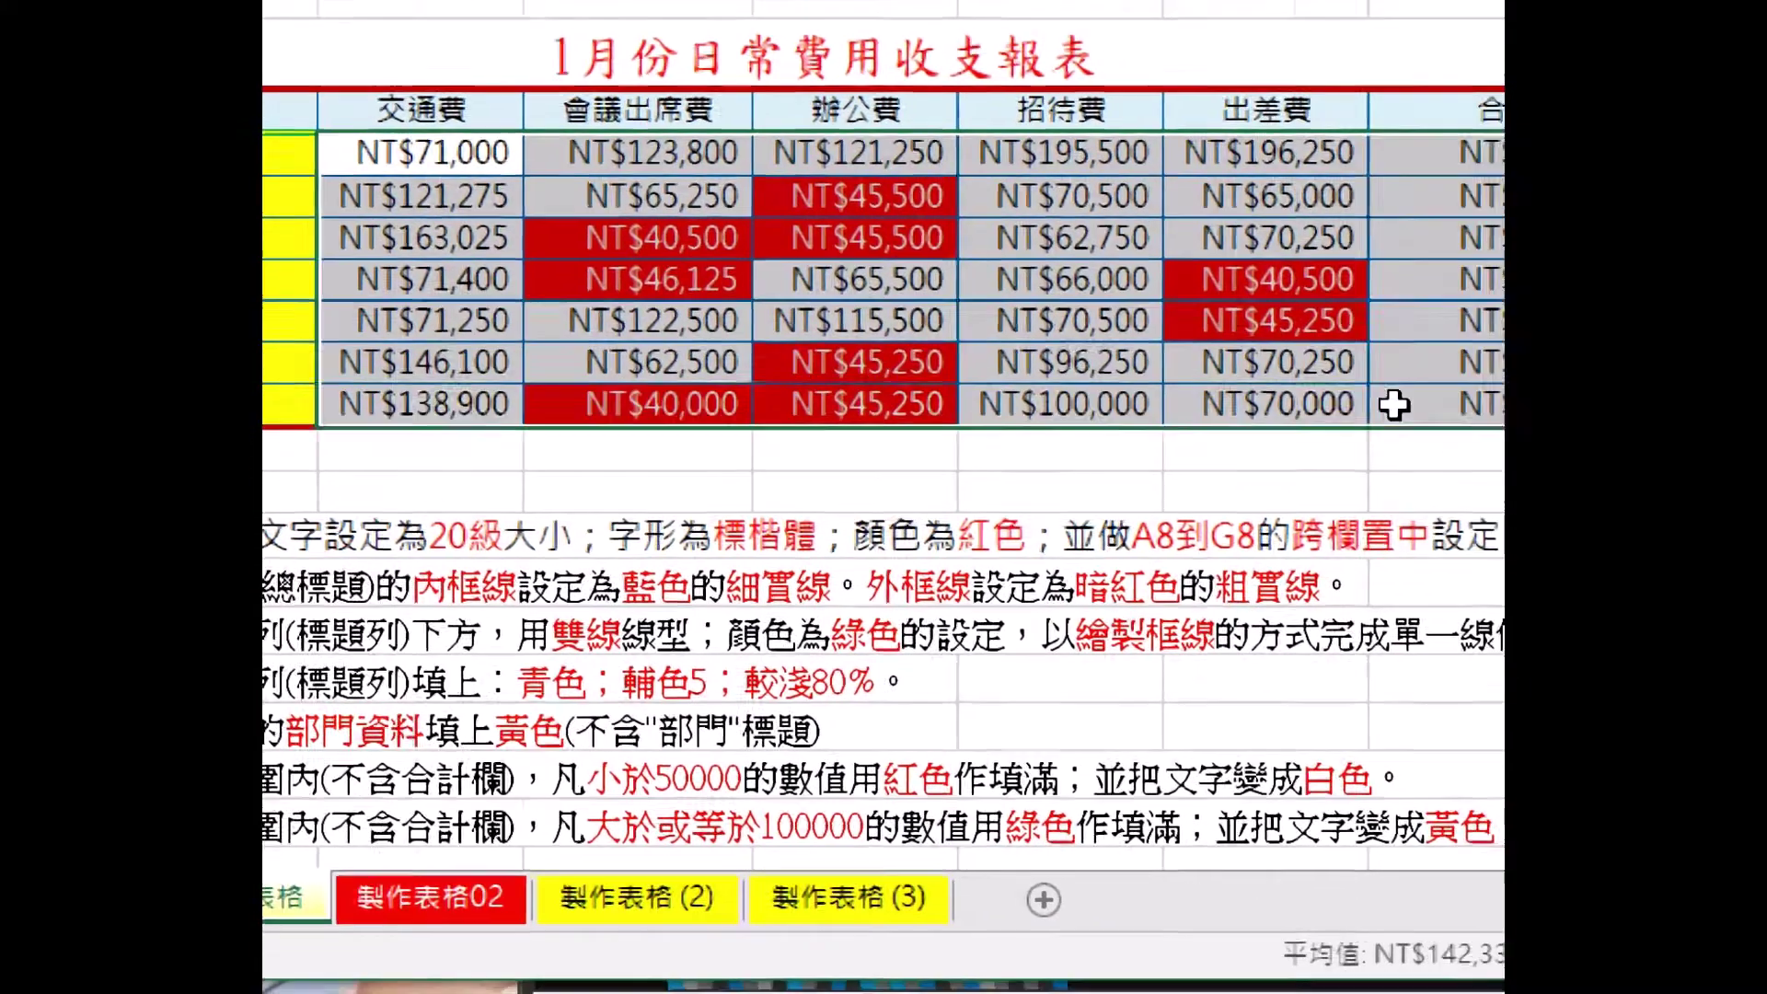
drag(1395, 405, 1272, 405)
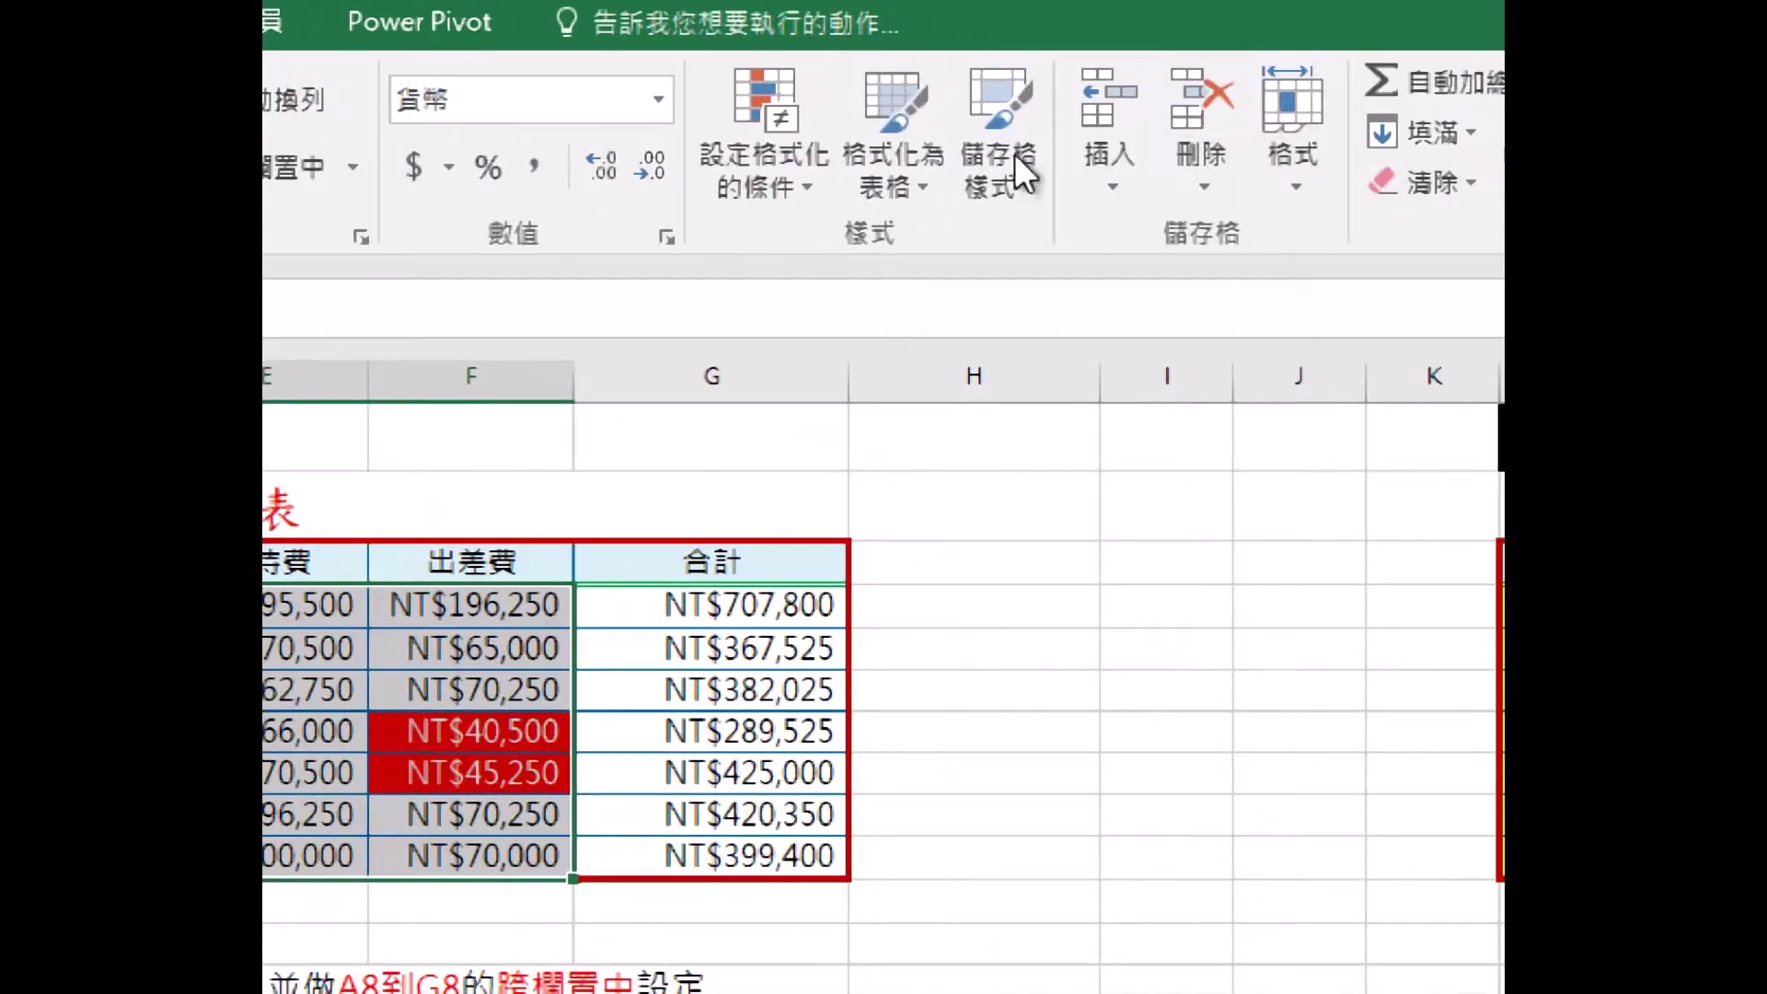
click(771, 147)
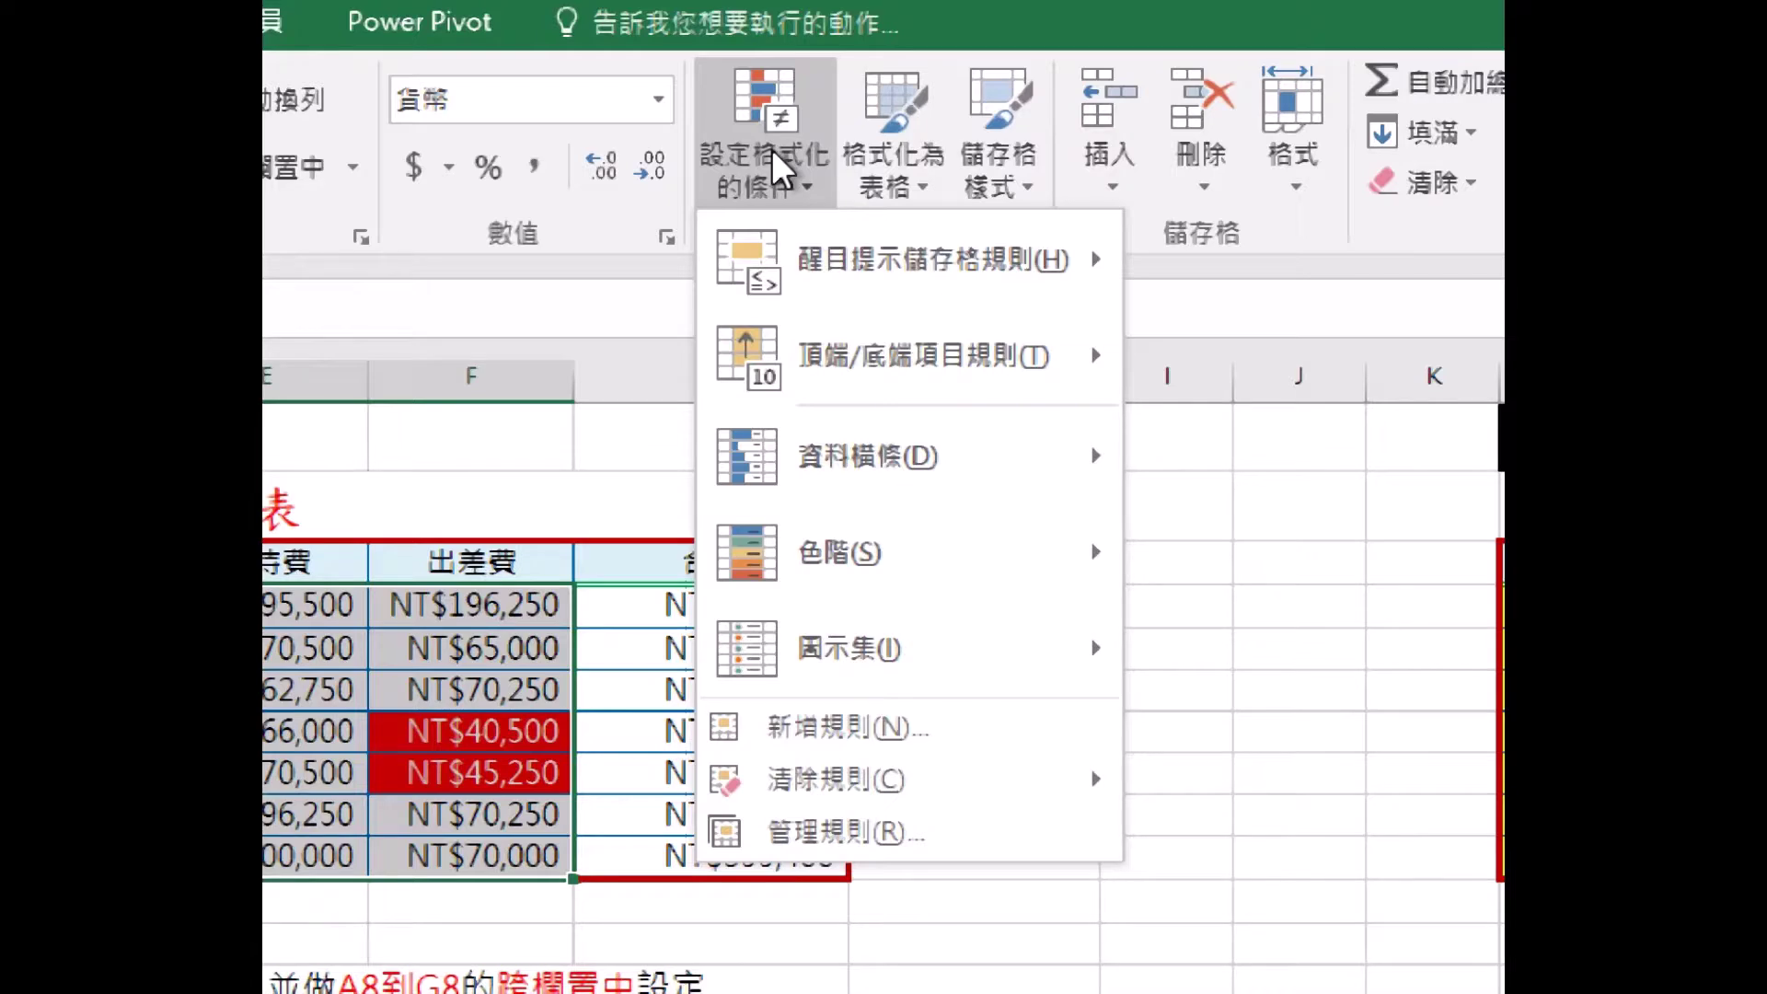
mouse_move(822, 247)
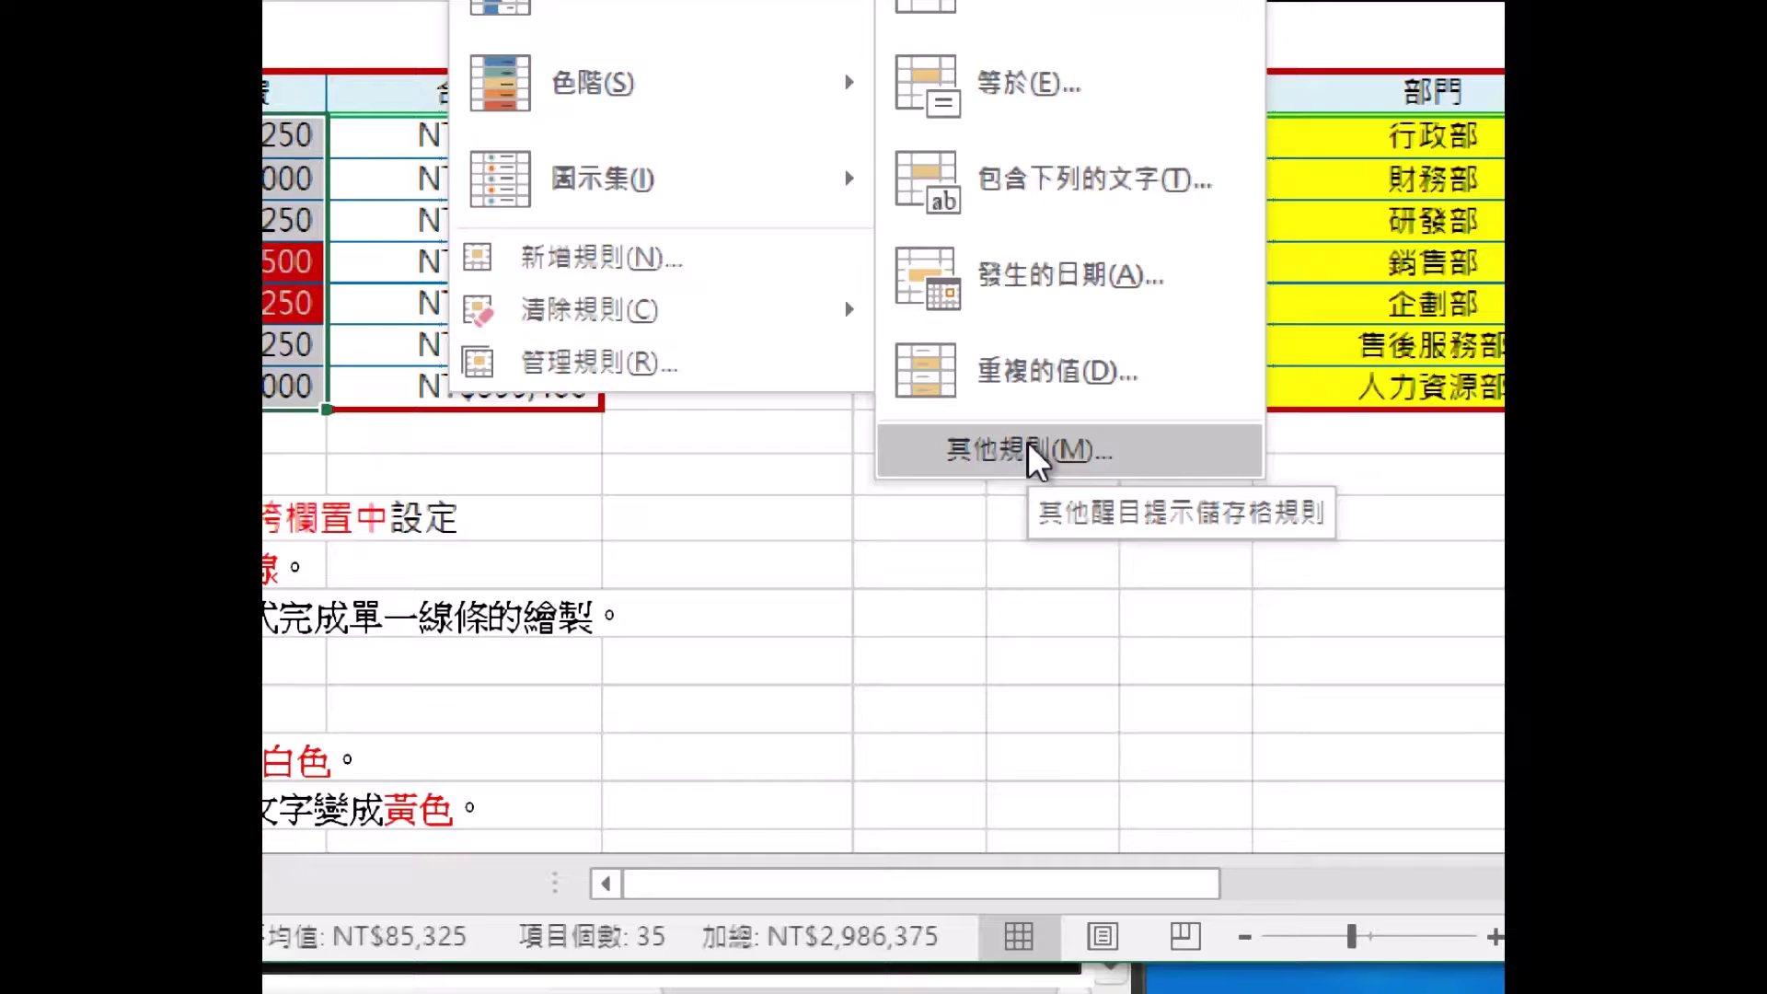
click(1027, 440)
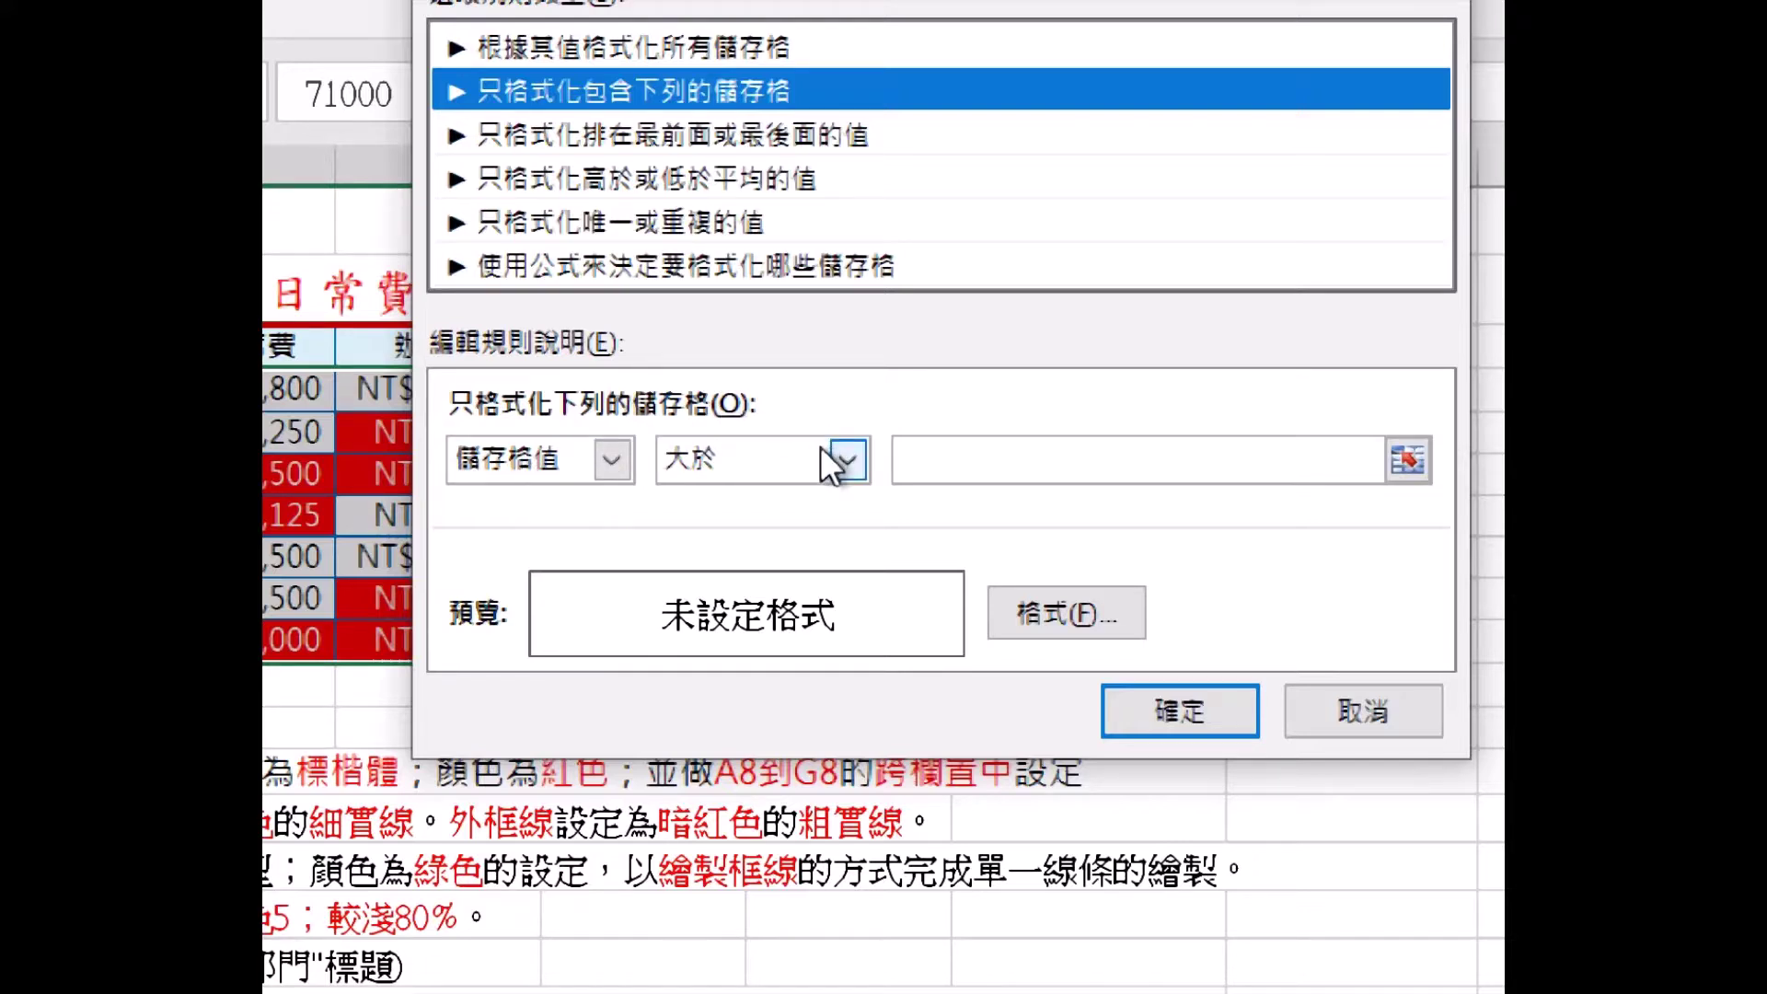
click(766, 456)
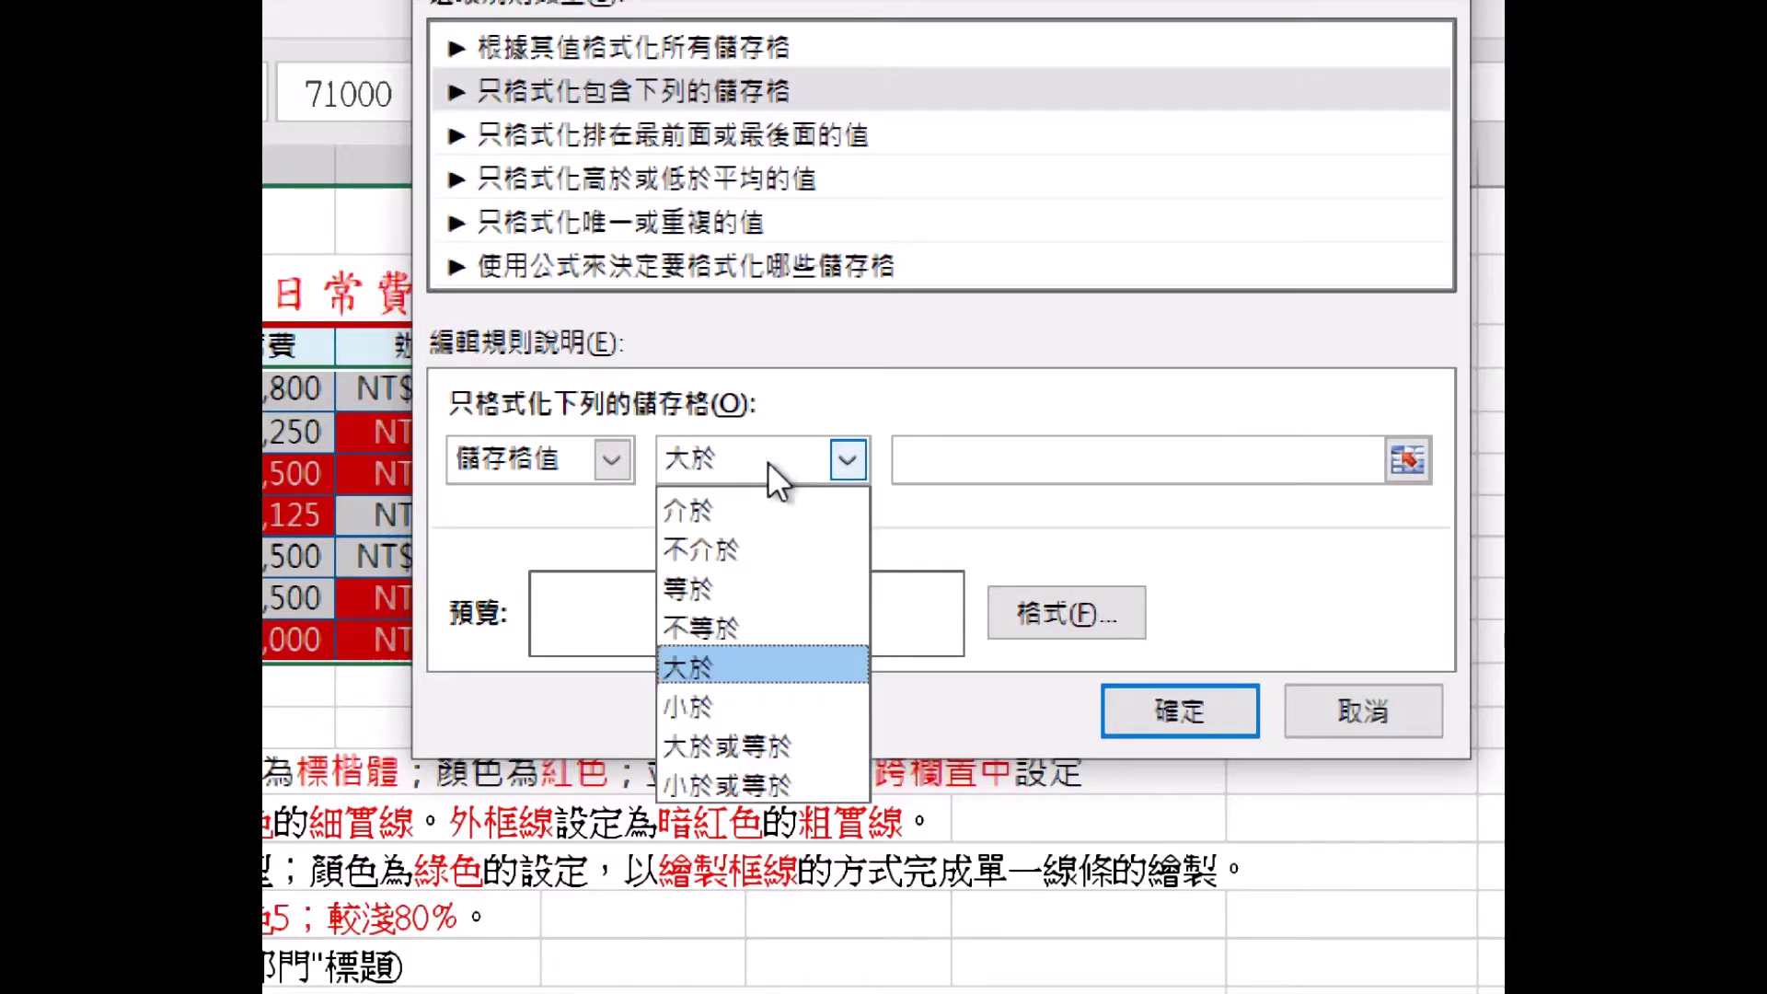
click(768, 747)
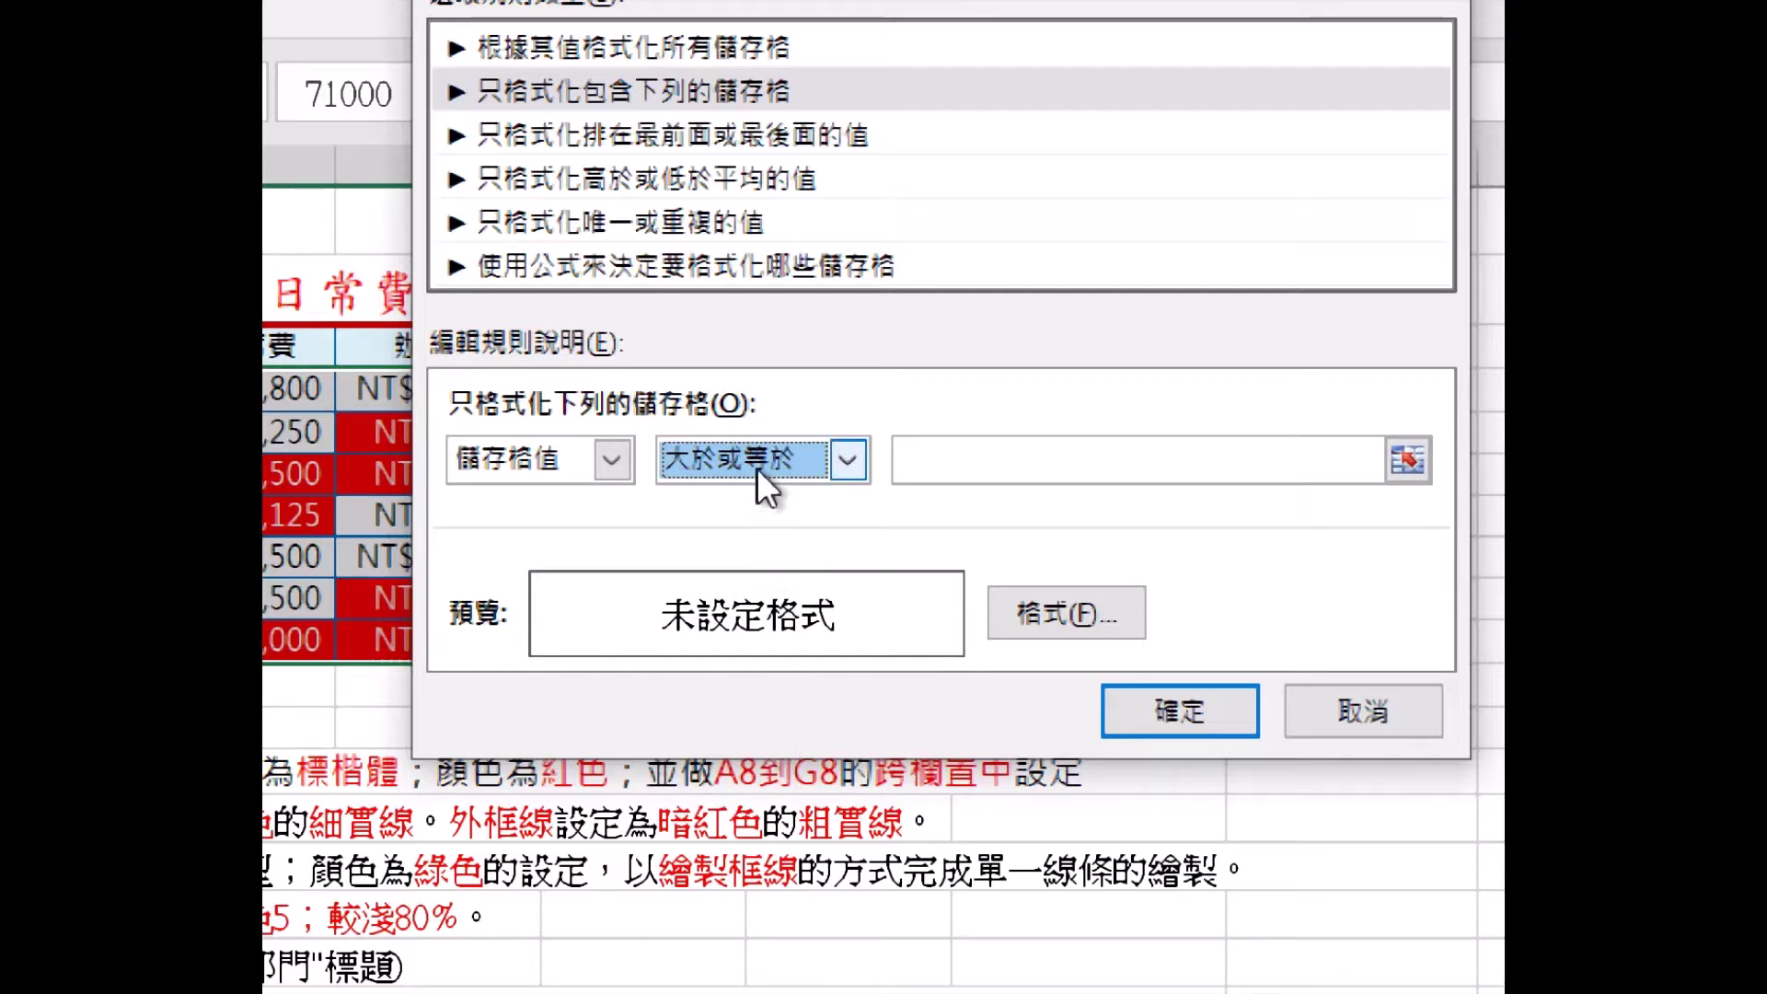
click(996, 456)
text(1)
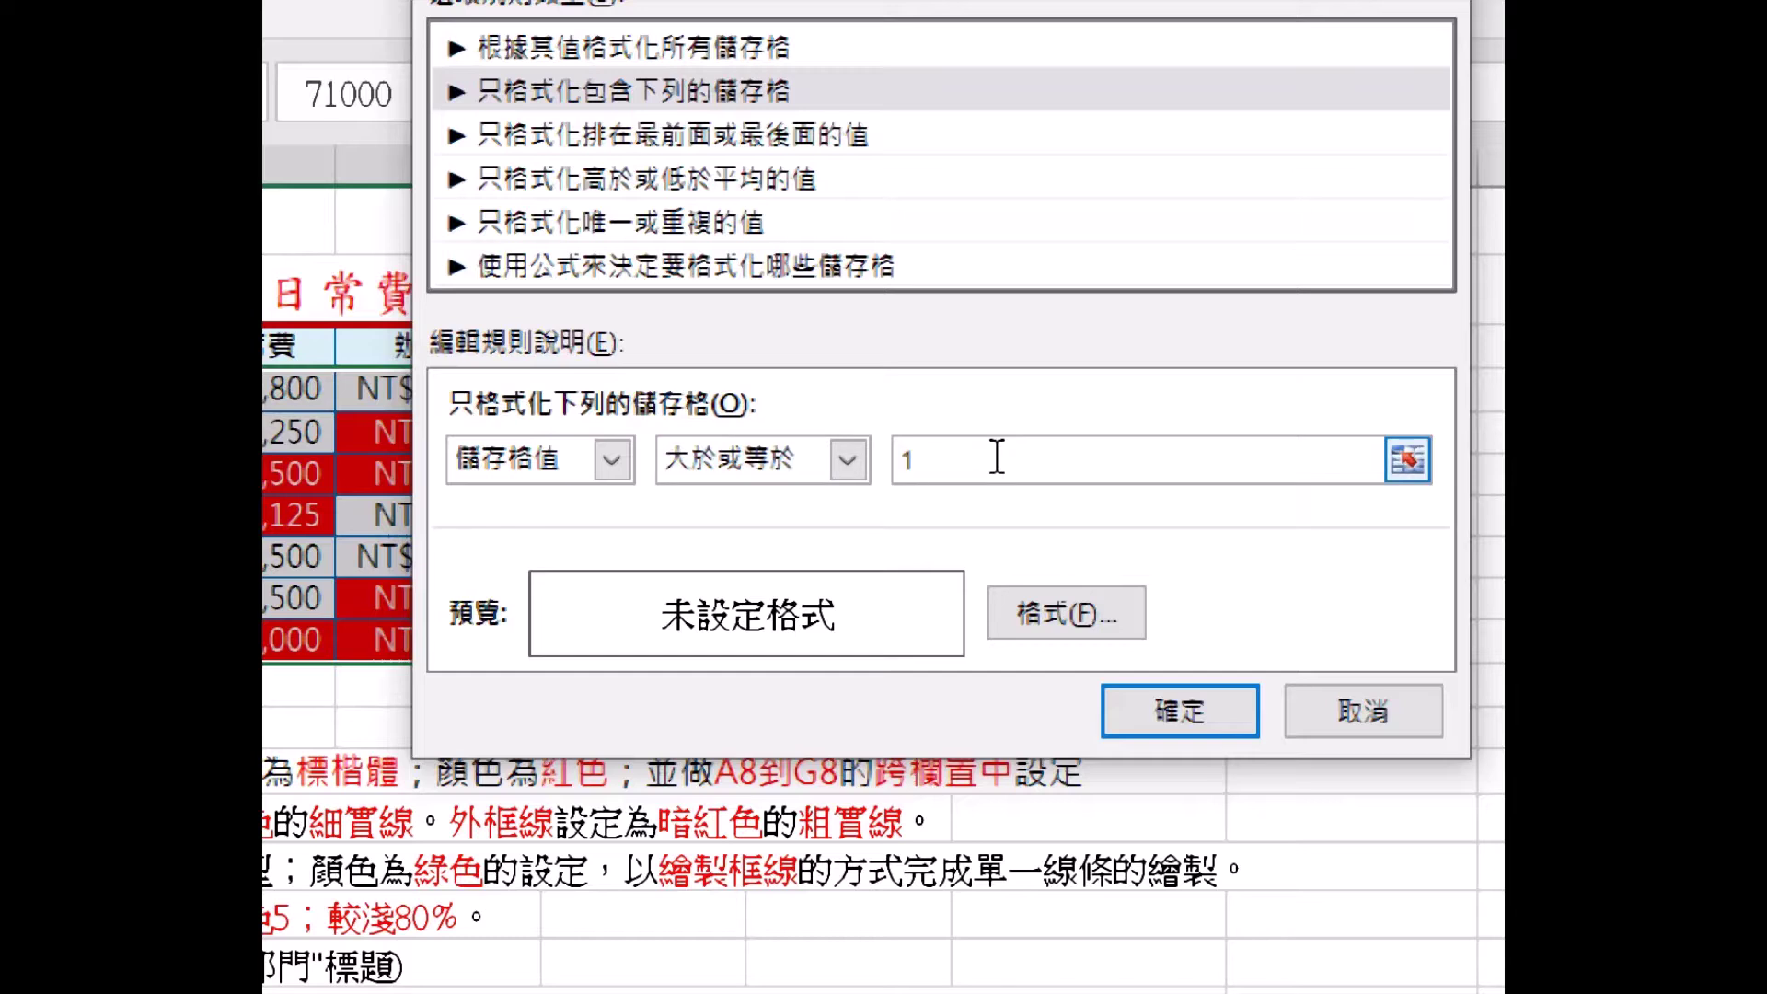
text(00000)
- Give the rule a standard green fill with standard yellow font and apply it to the expense values
click(1050, 607)
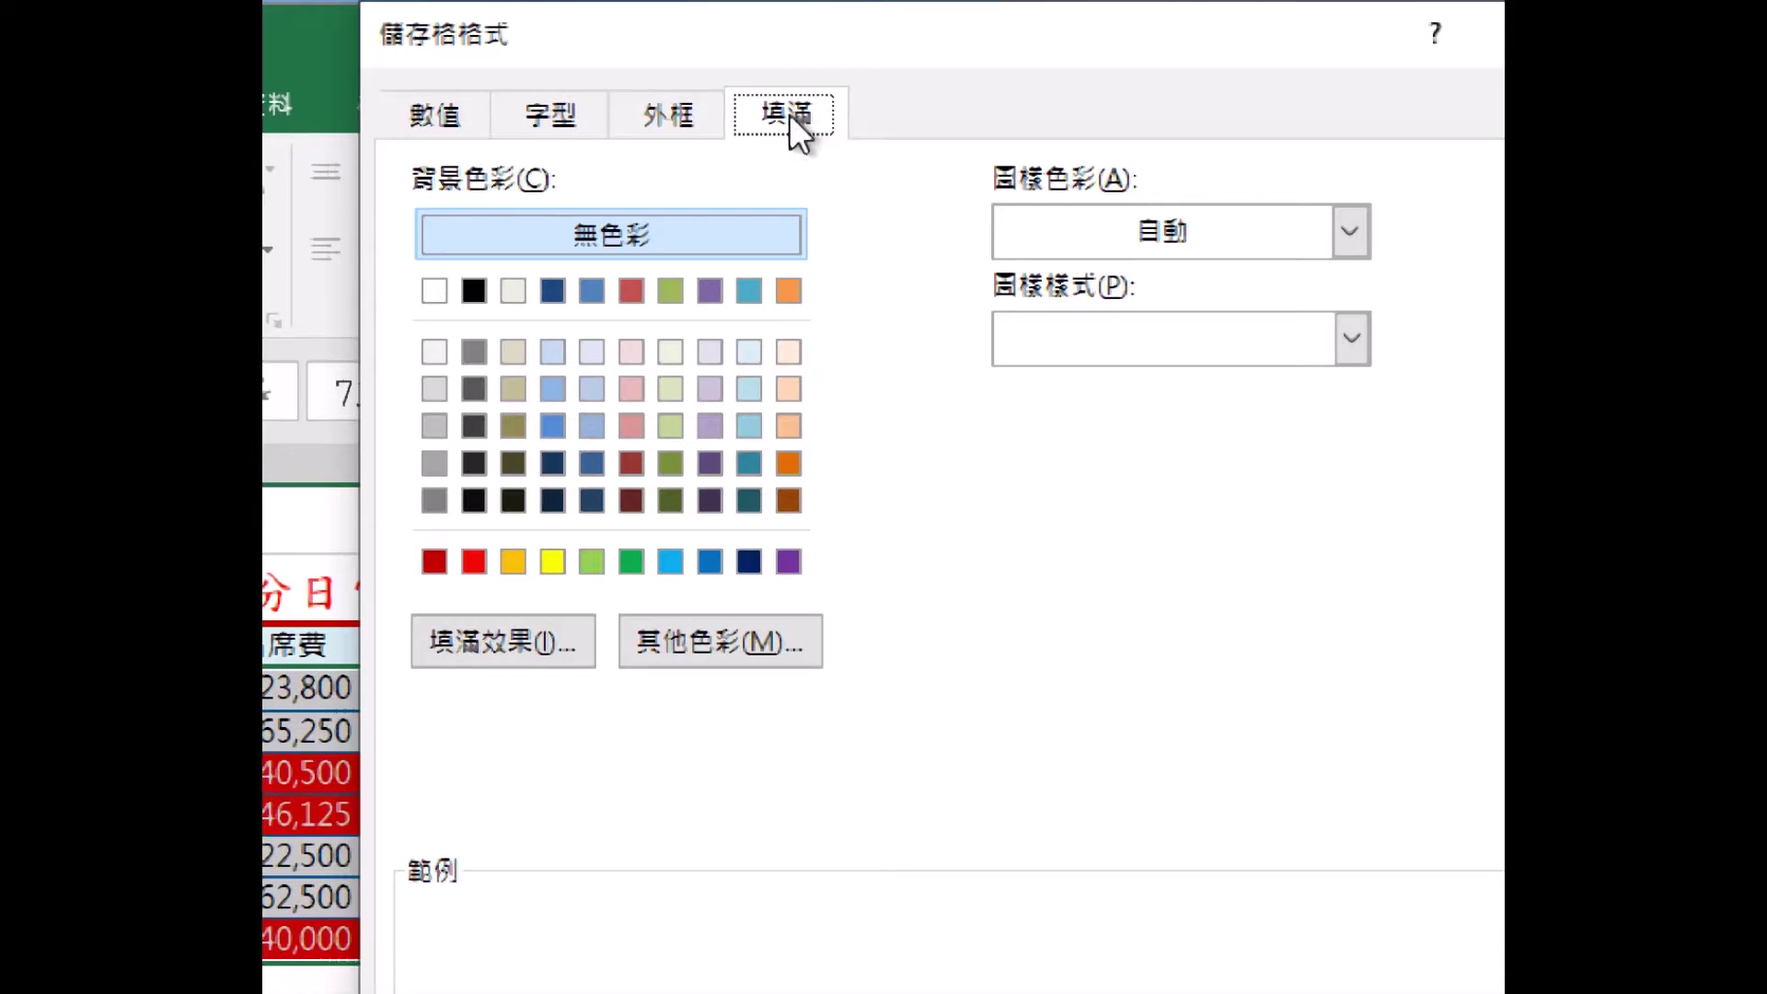
click(632, 560)
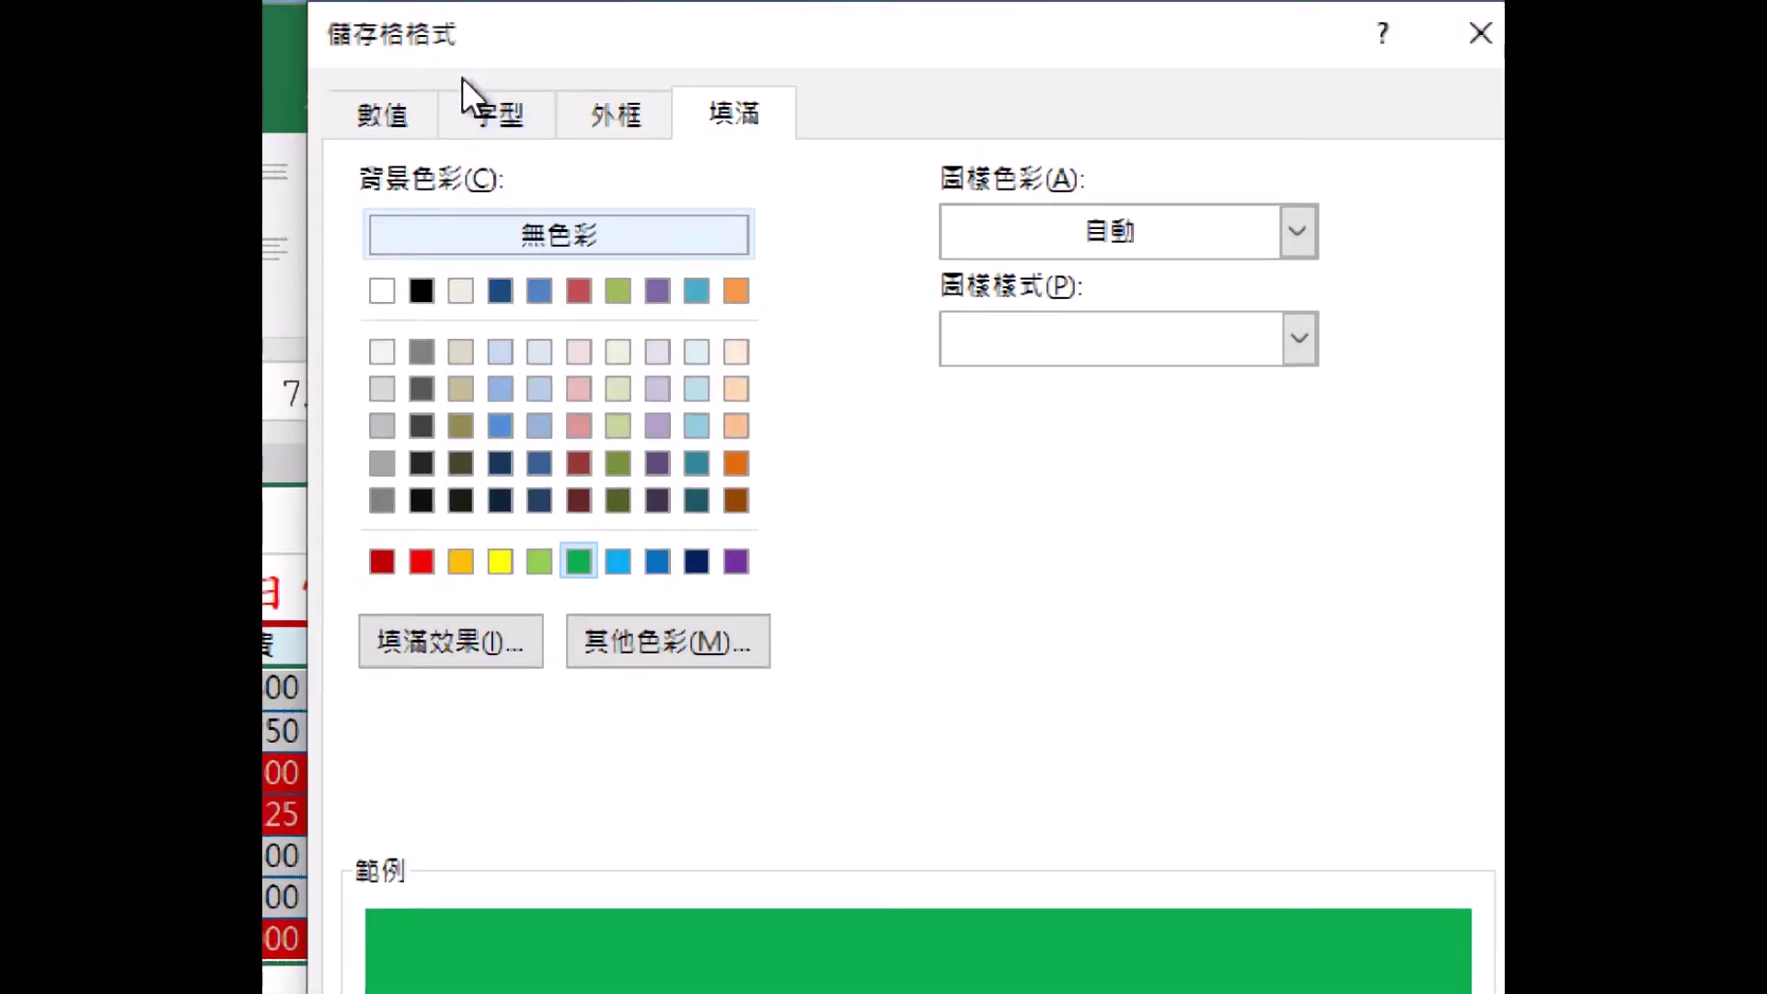
click(493, 109)
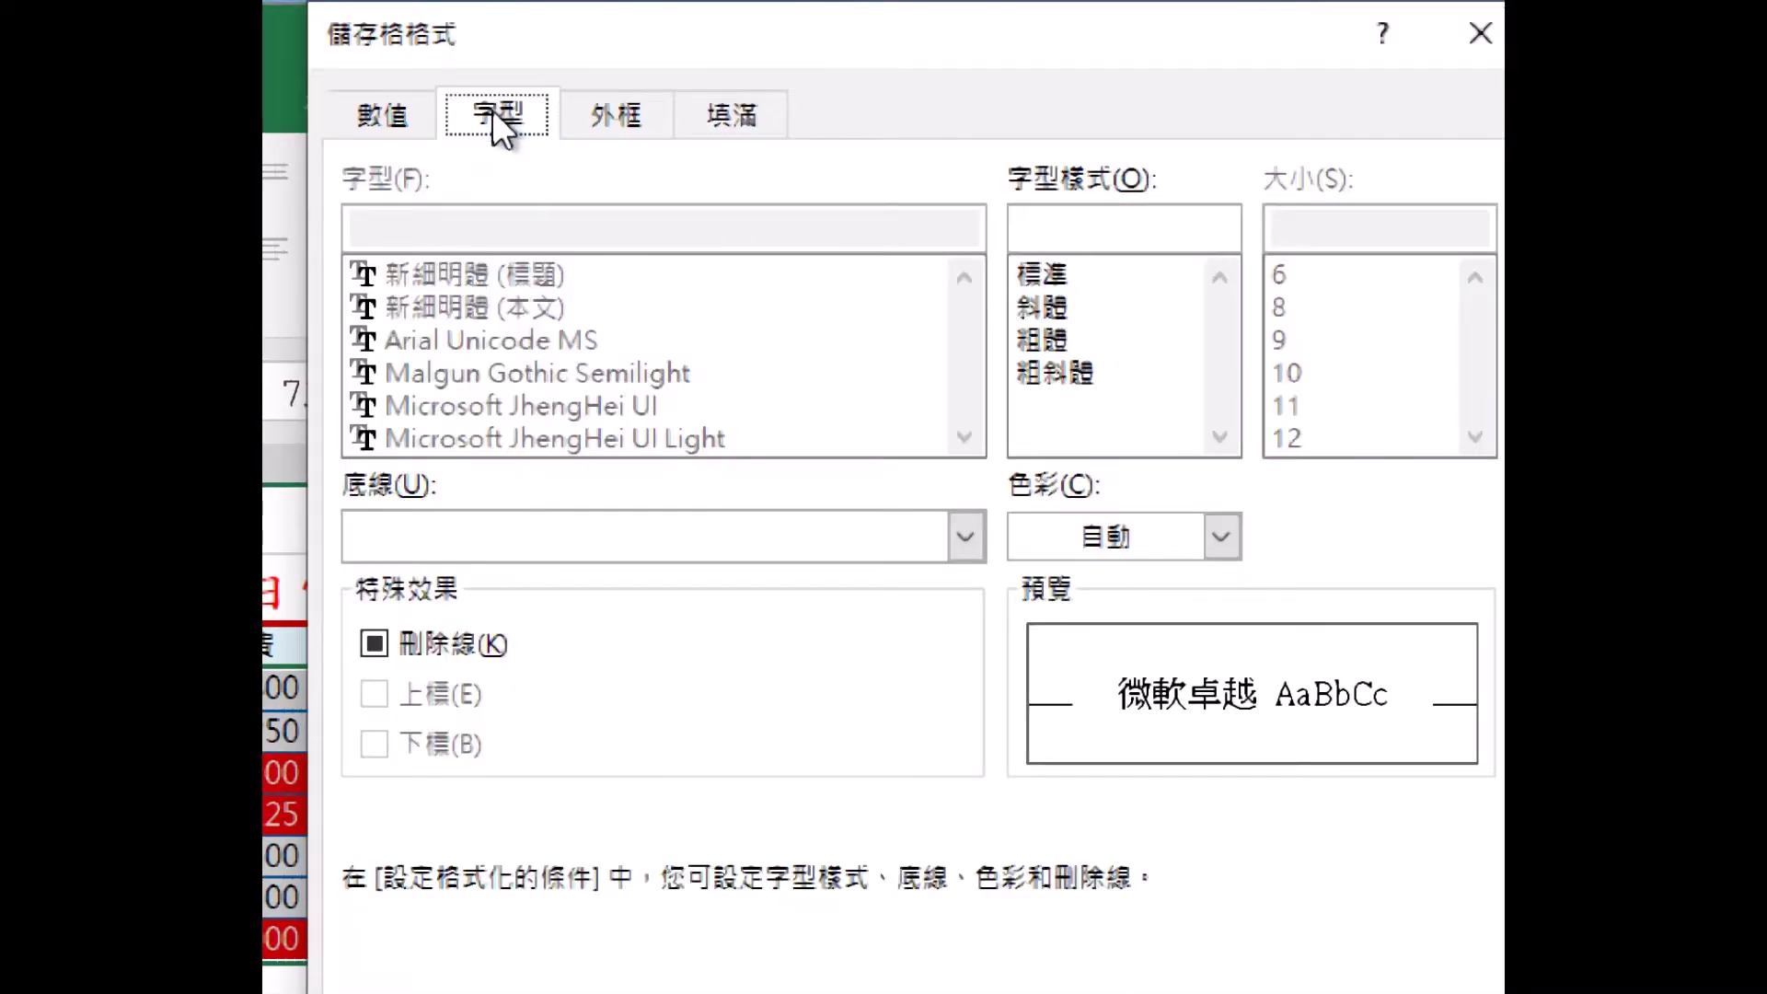
click(1135, 546)
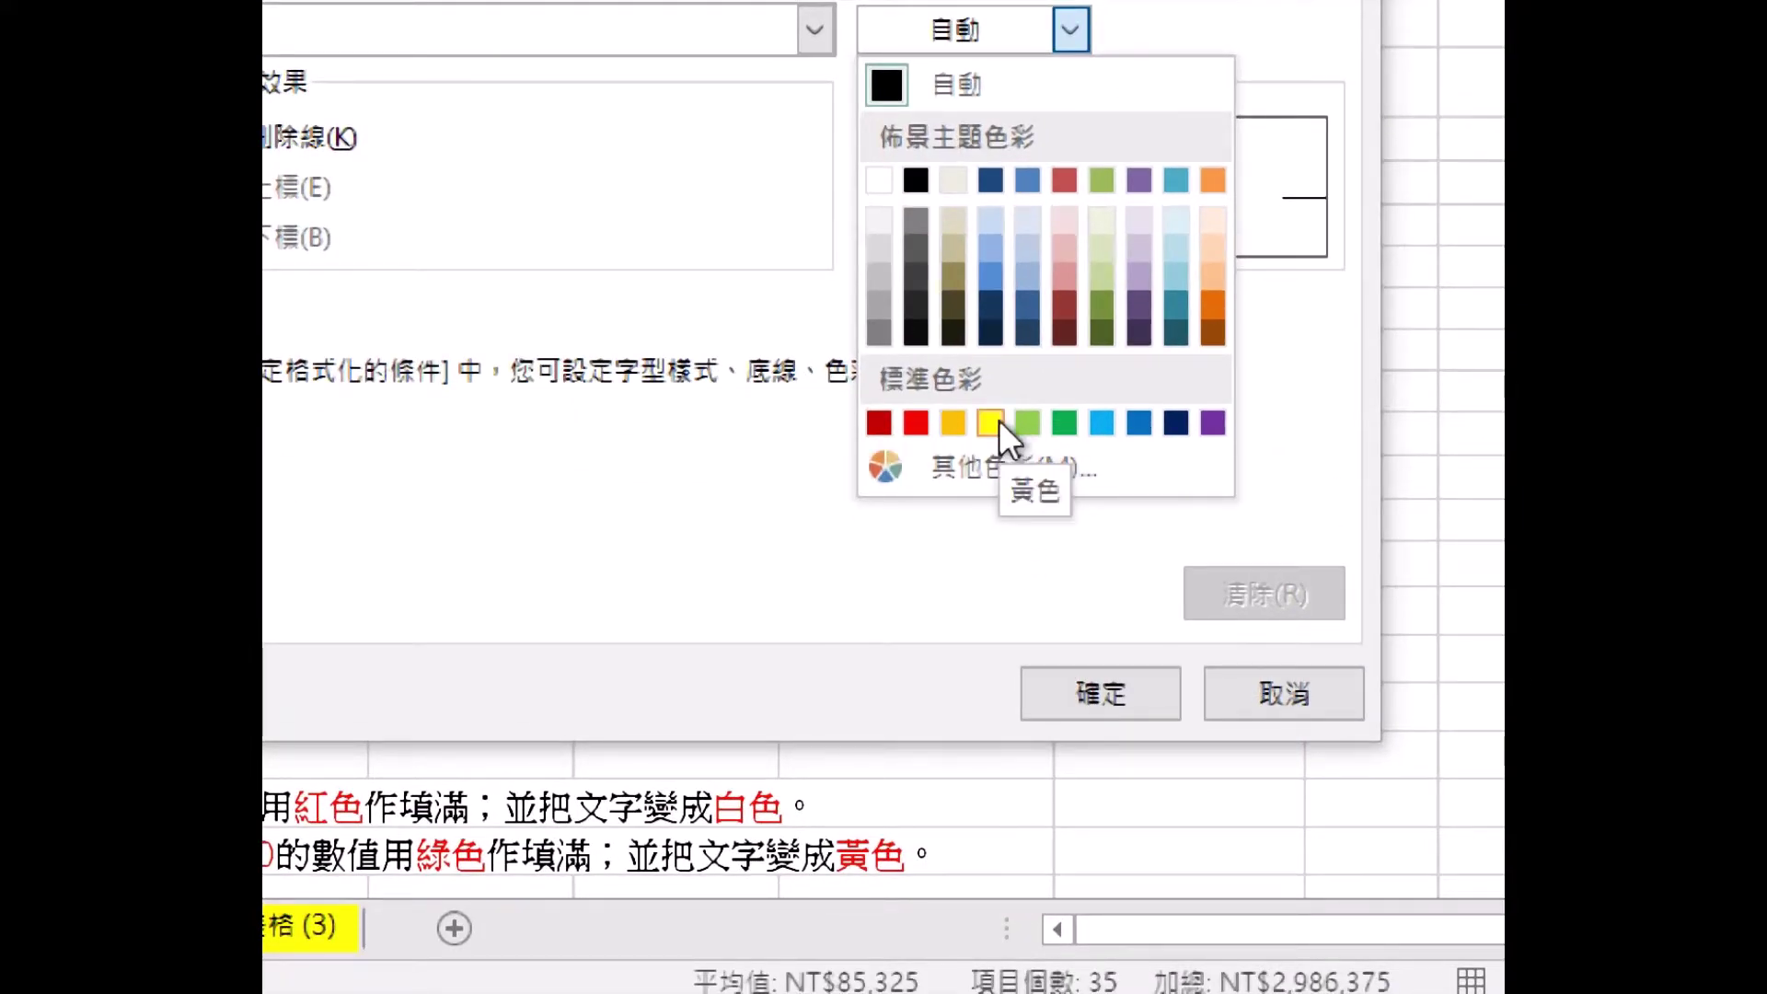
click(999, 423)
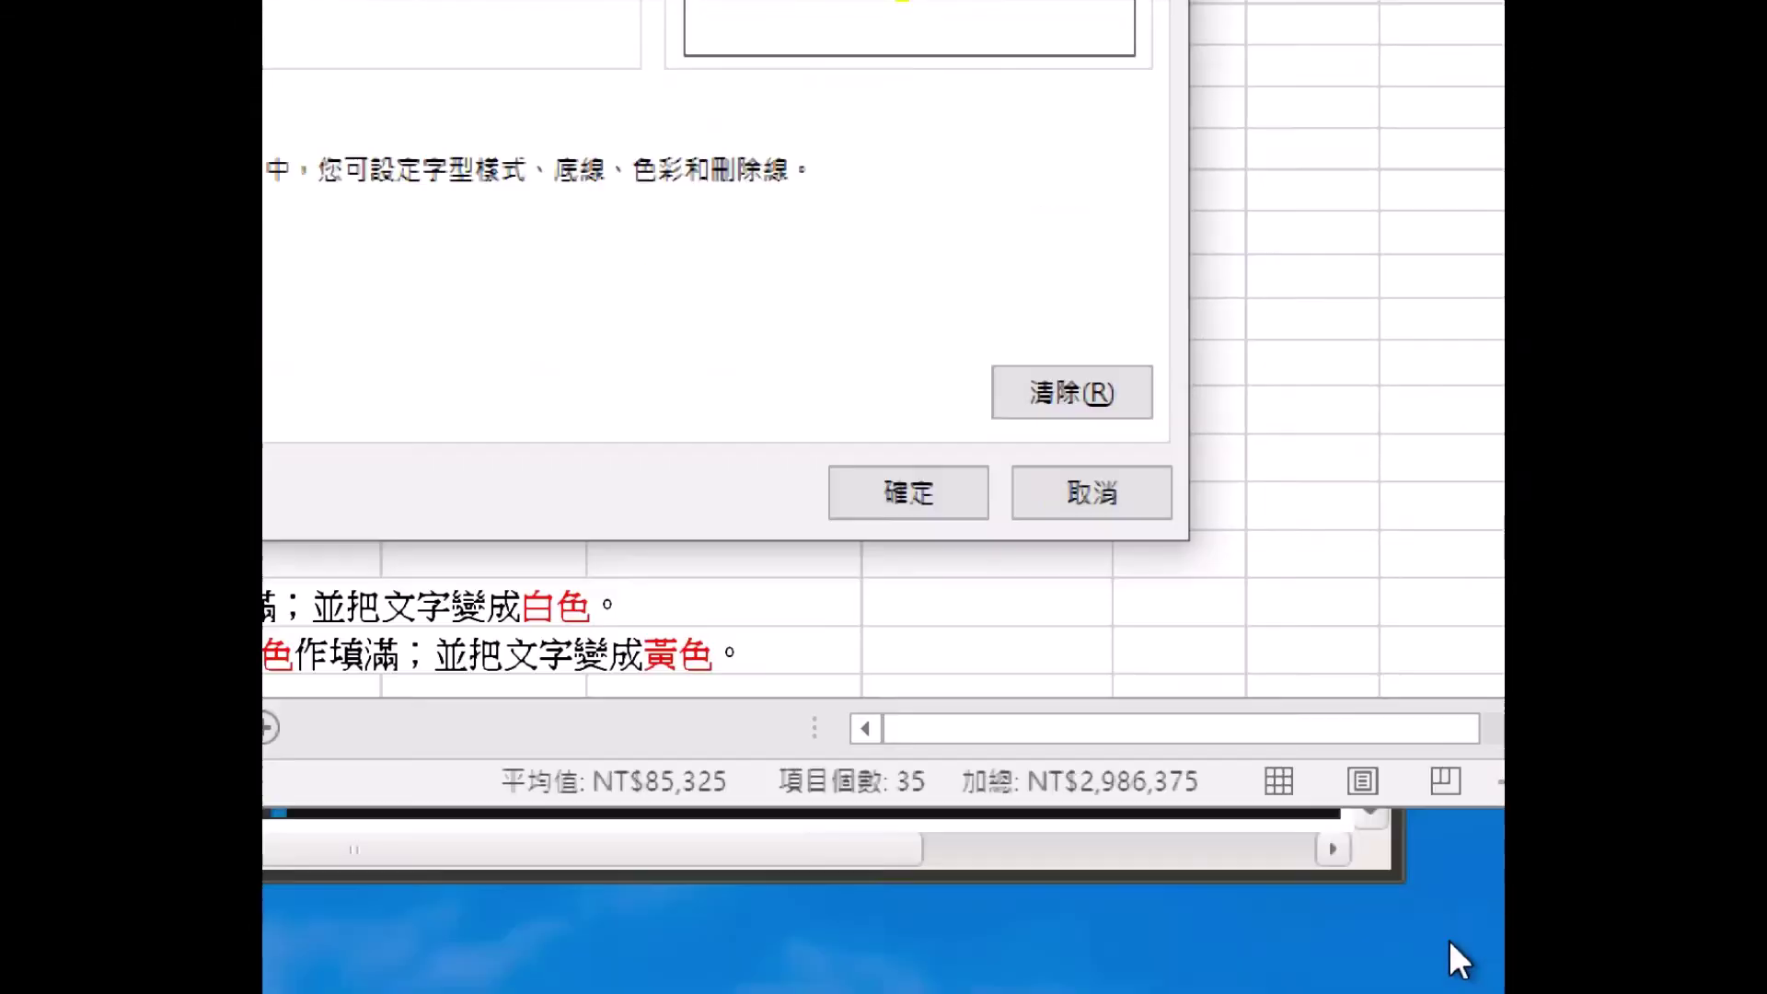
click(914, 450)
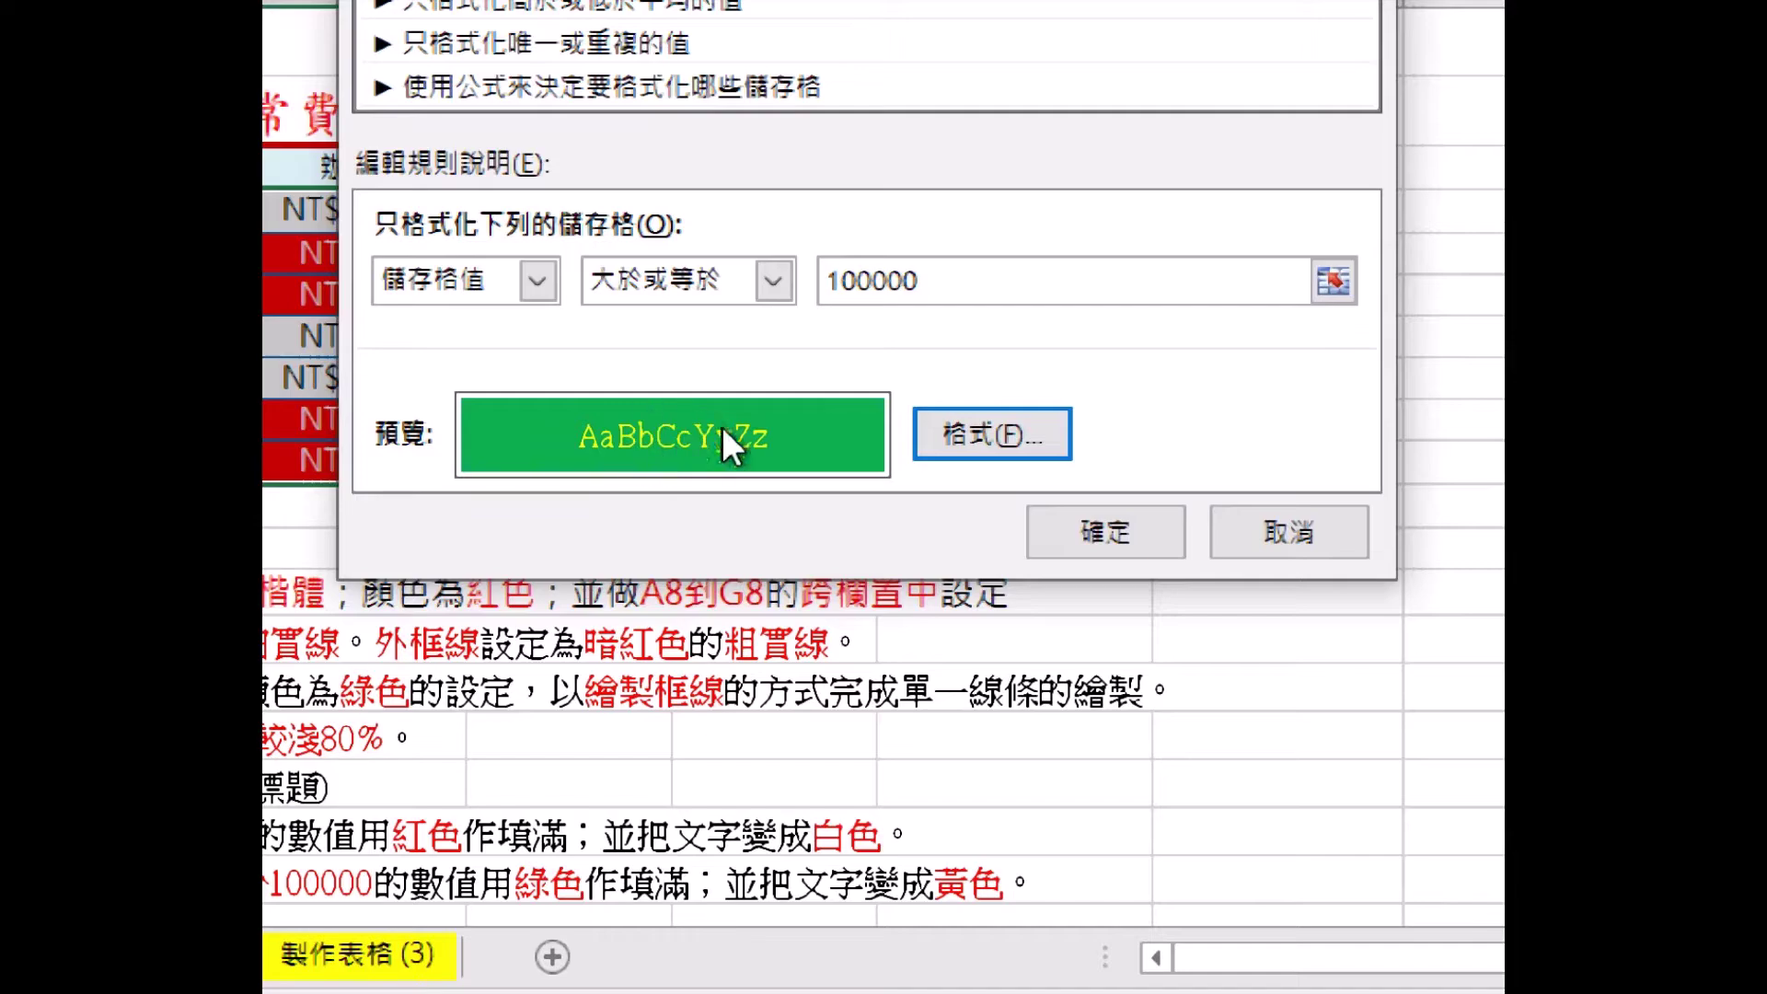
click(1100, 545)
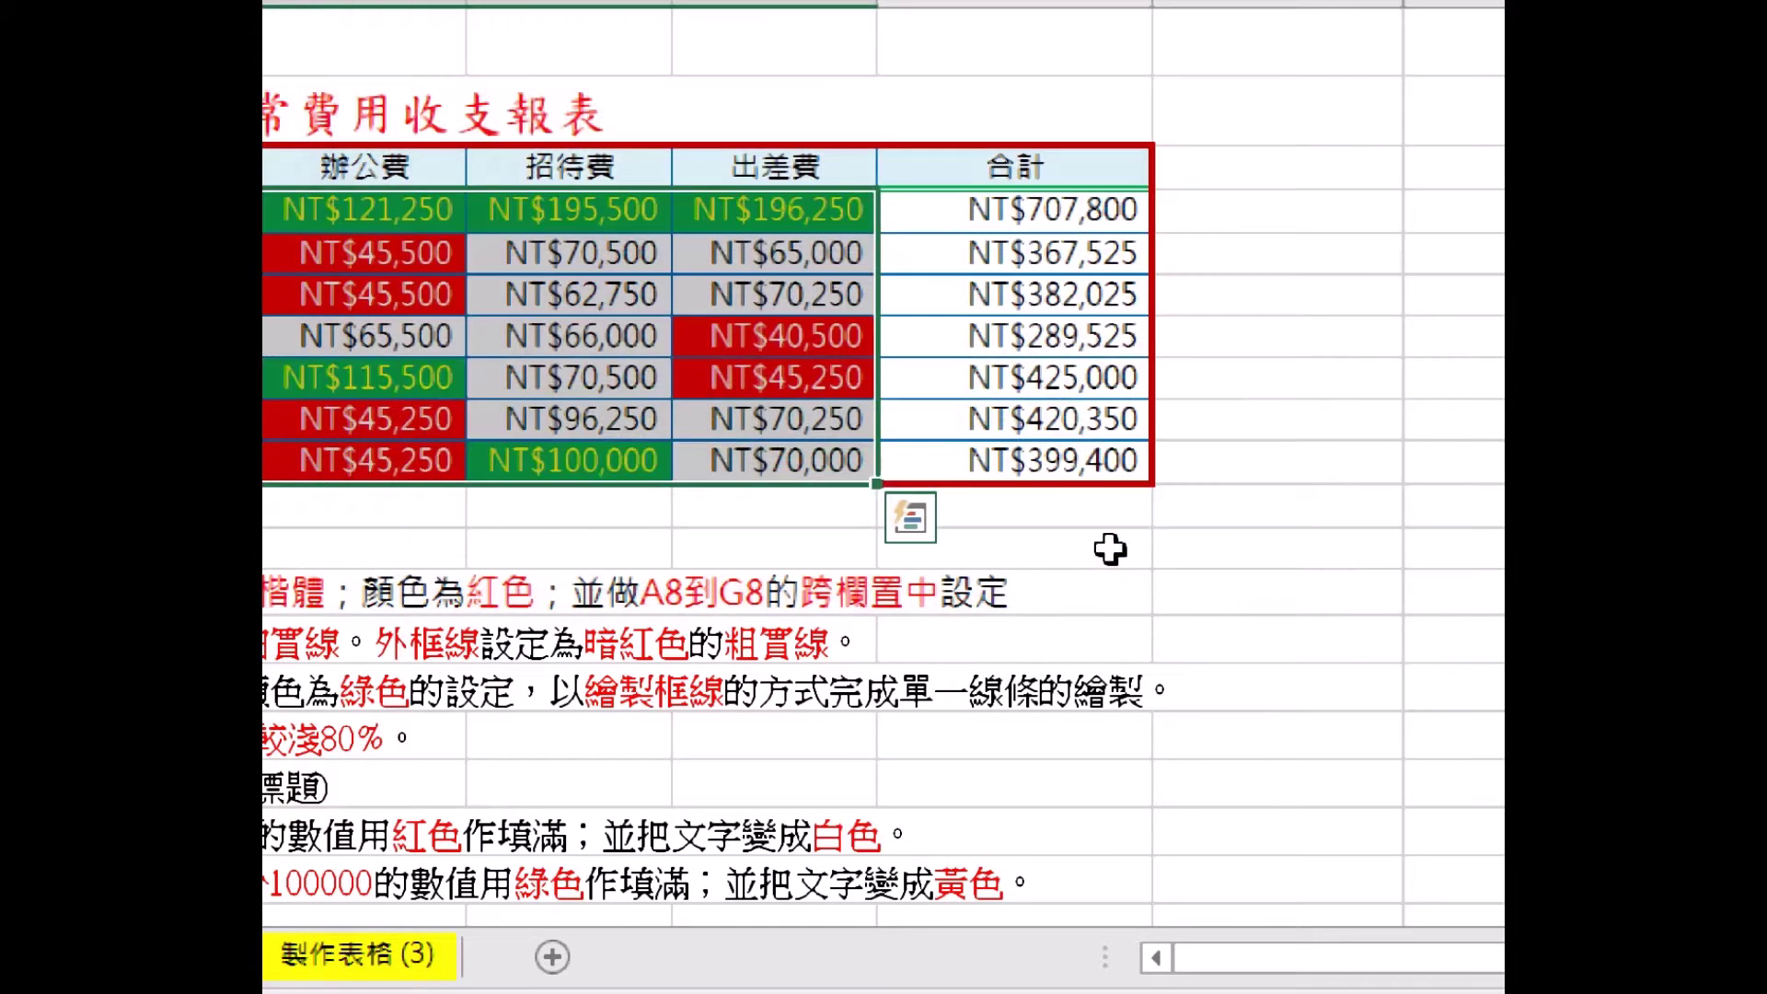
click(869, 563)
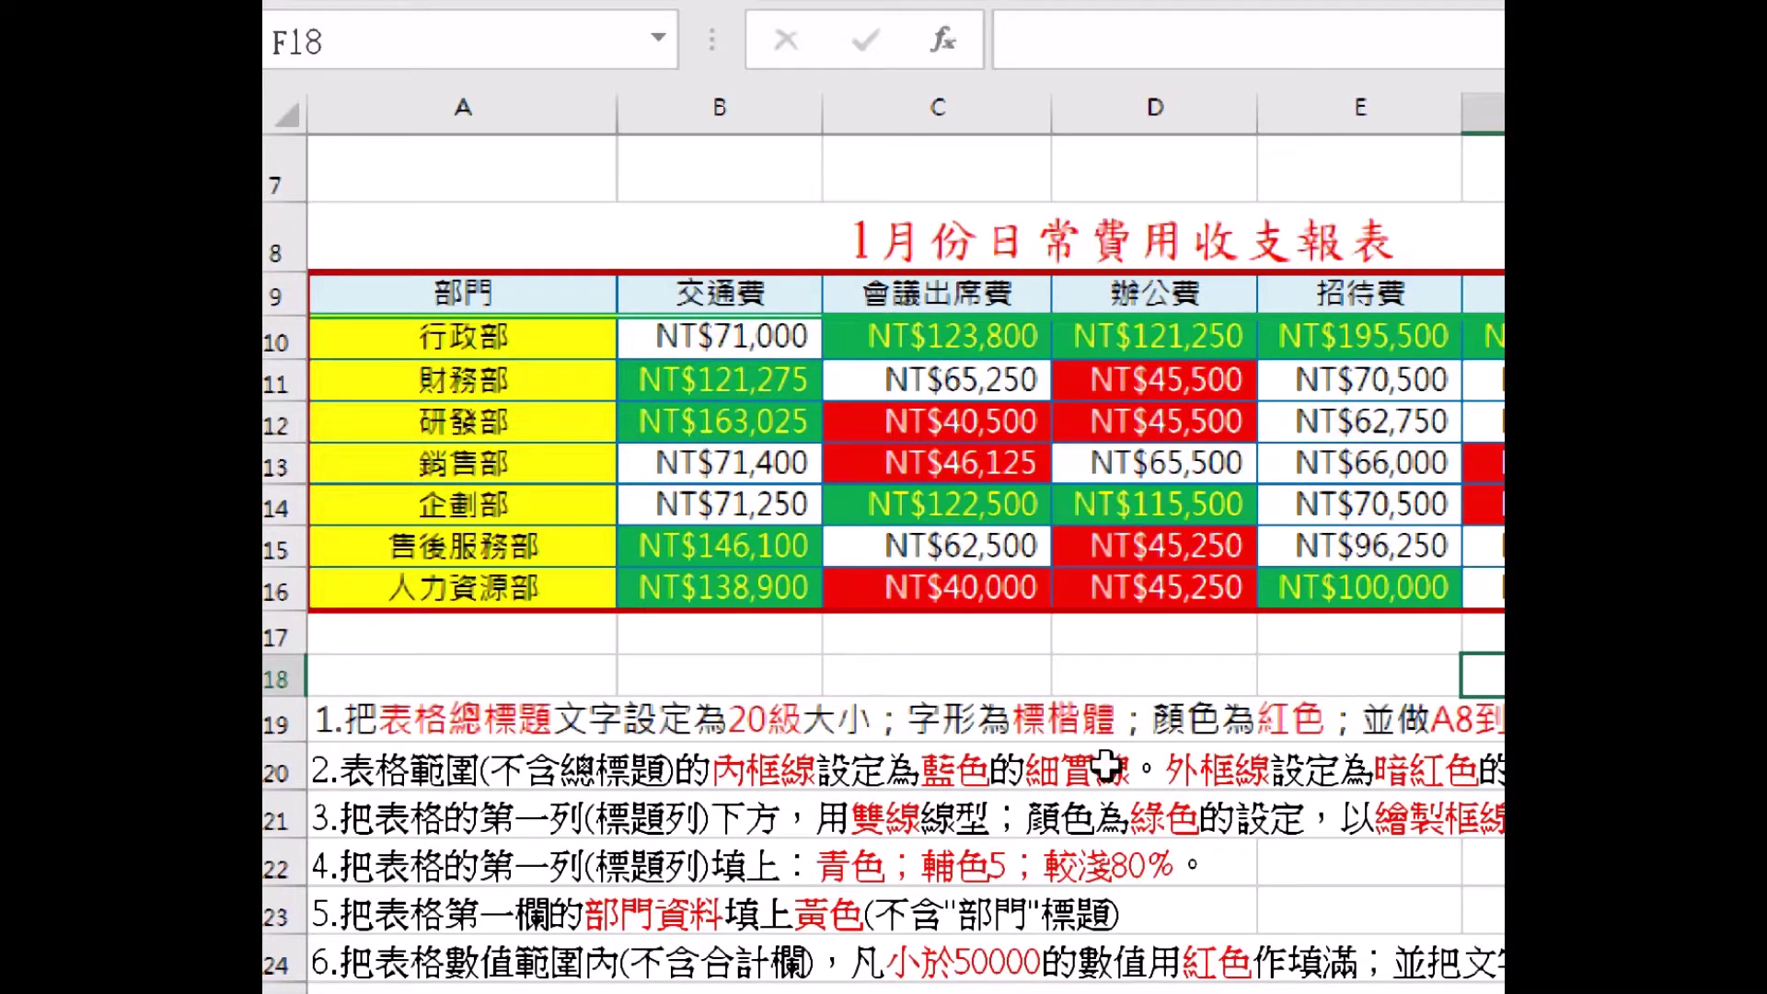
scroll(1096, 690, down, 2)
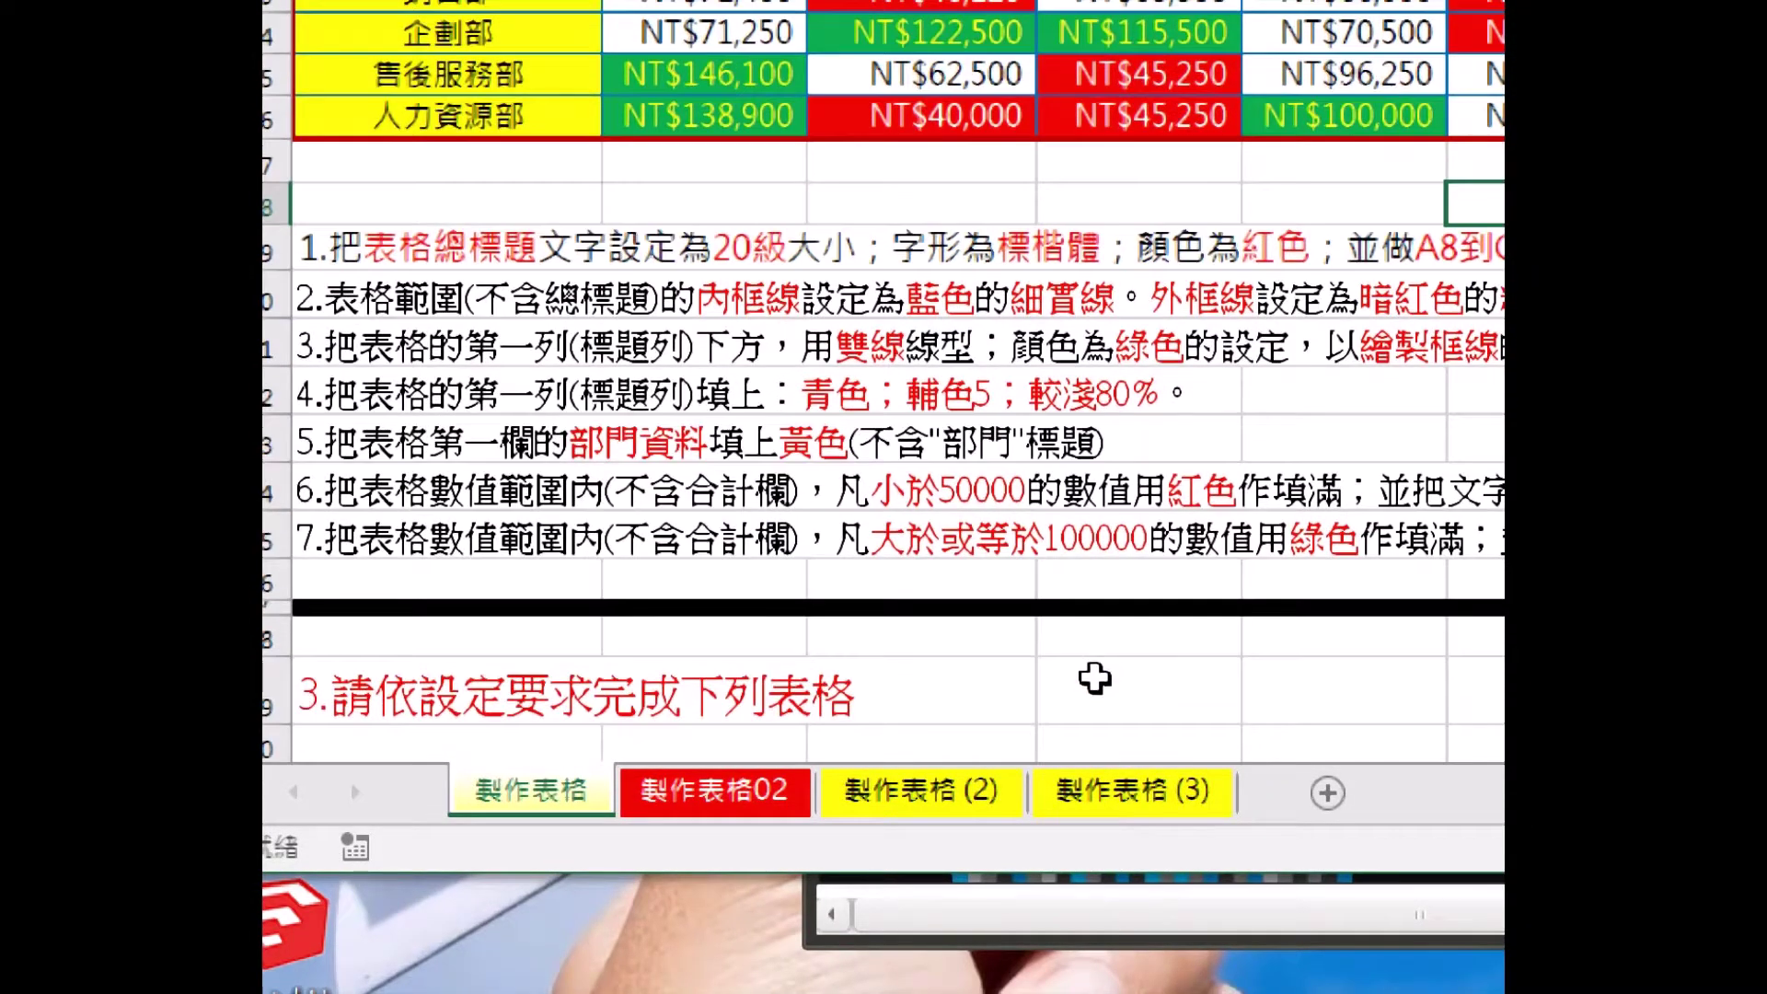
scroll(1096, 652, up, 2)
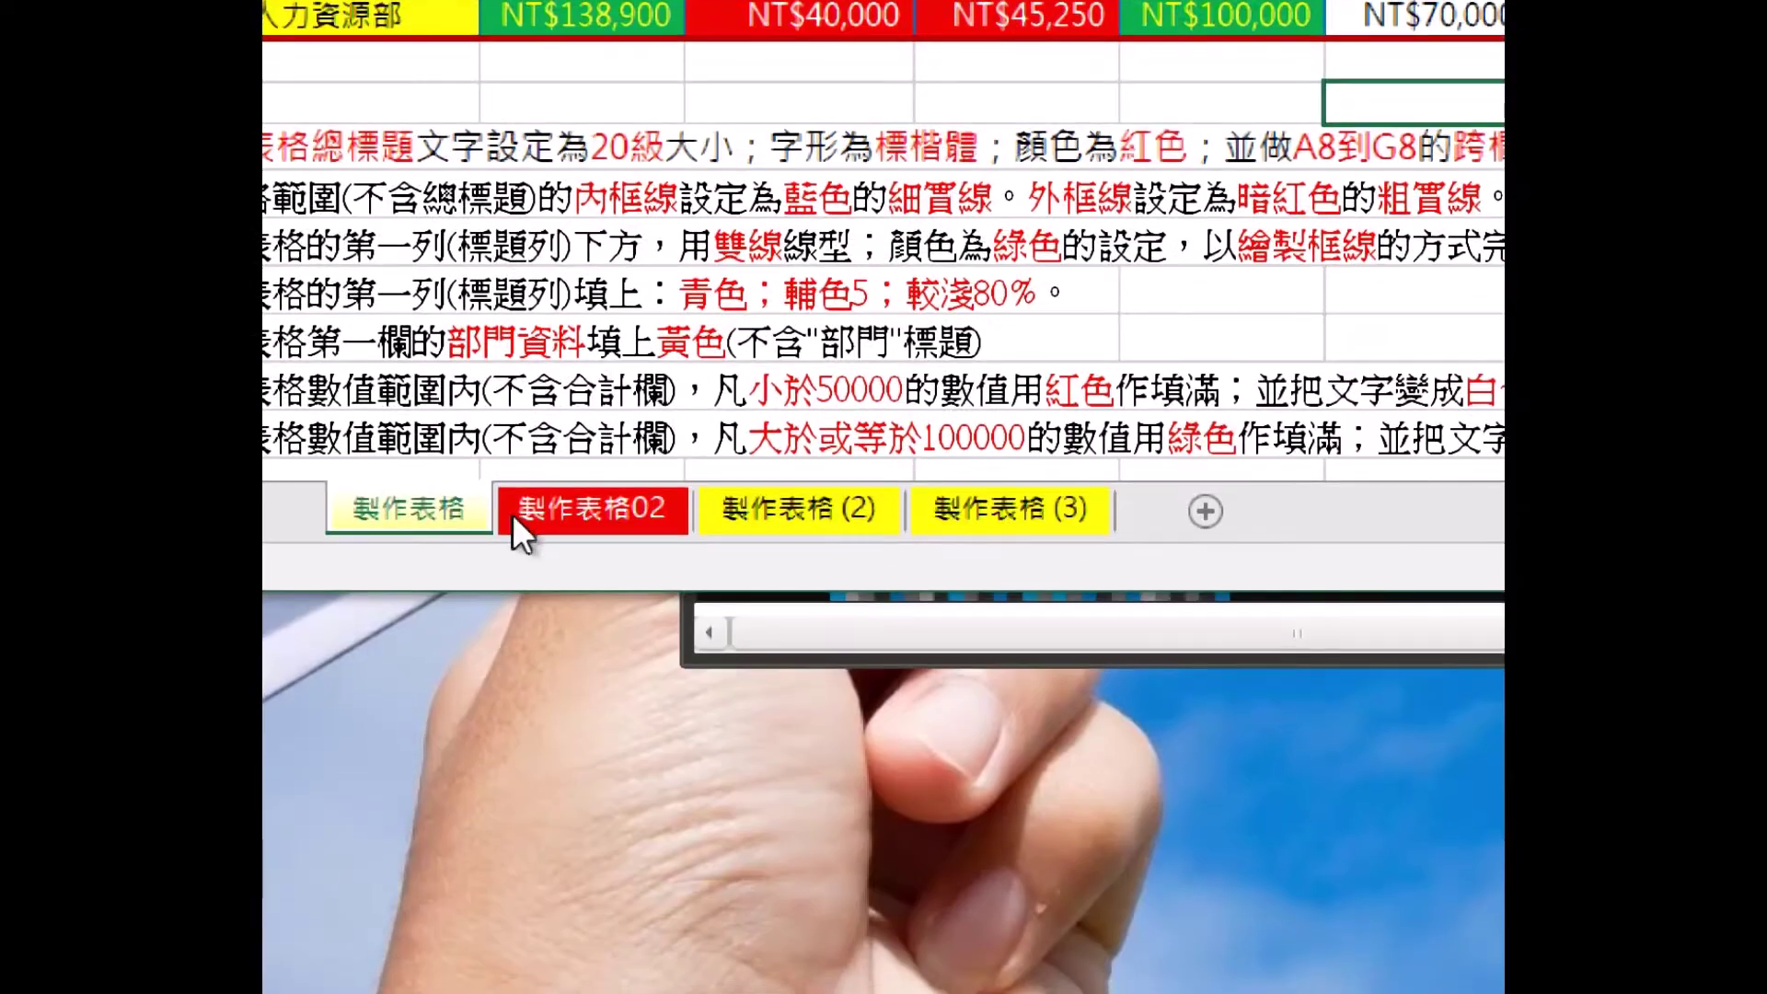
- Format the exercise 3 range A32:G39 as a table with headers, using the teal style 中等深淺 6
scroll(737, 344, down, 6)
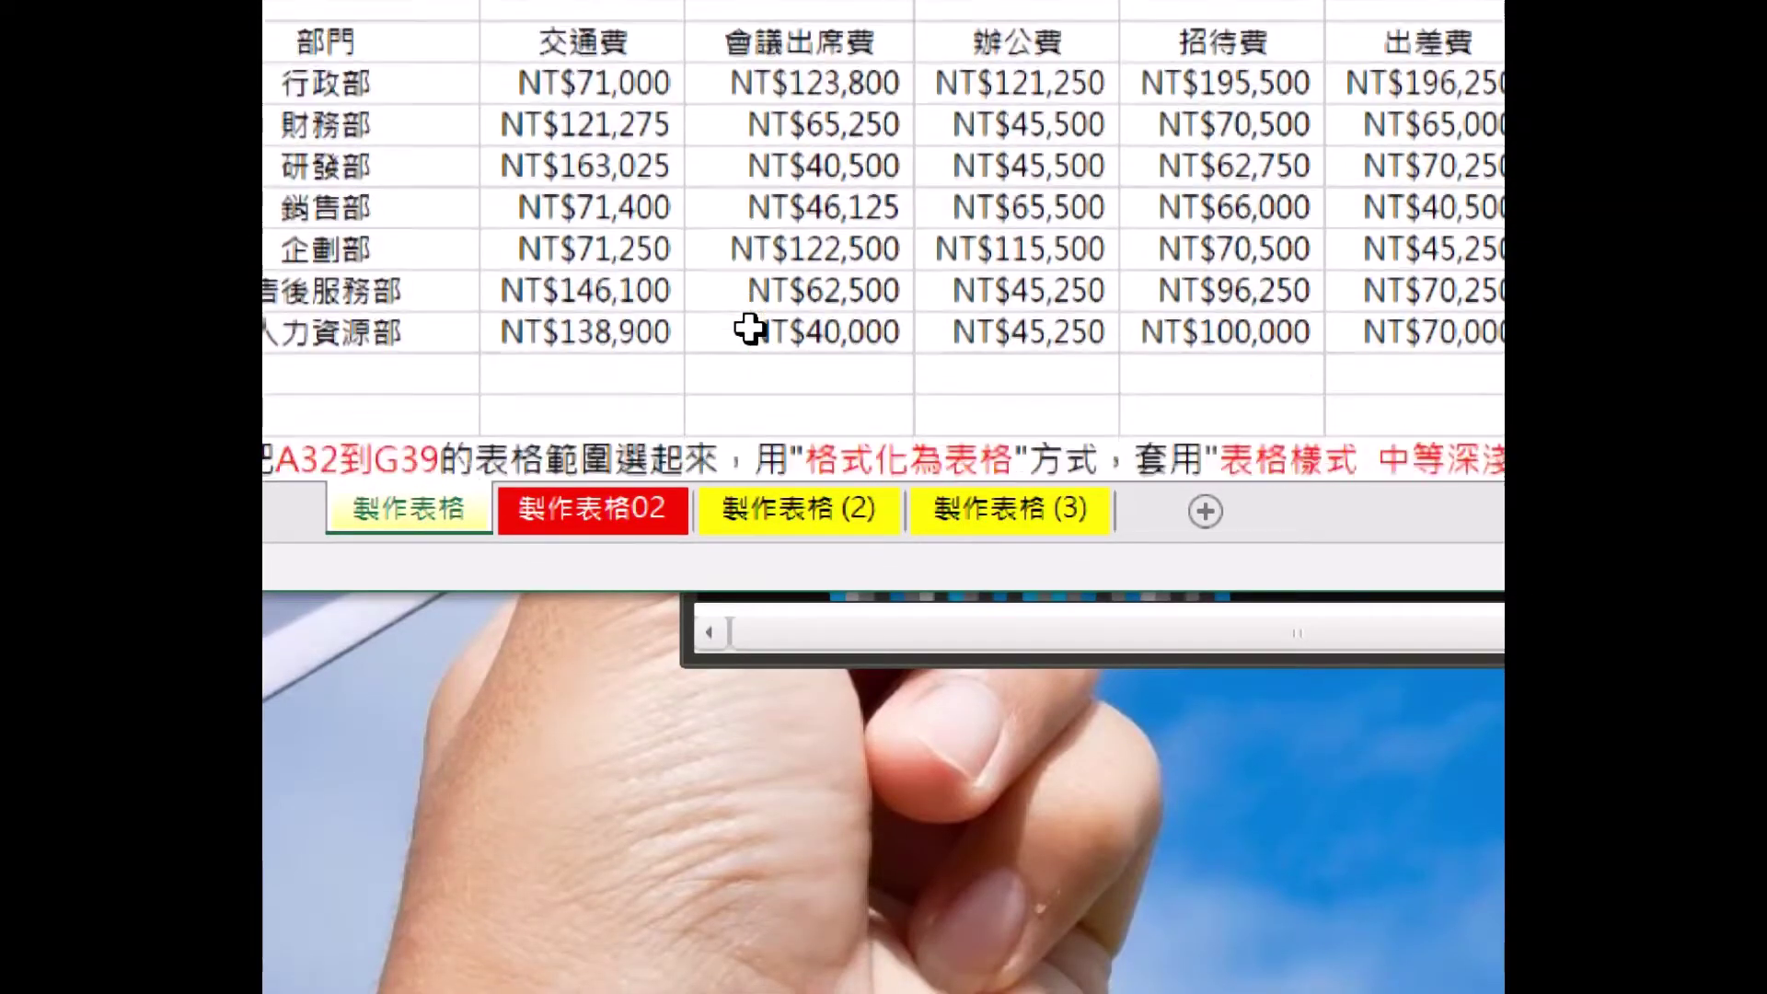
scroll(750, 328, down, 2)
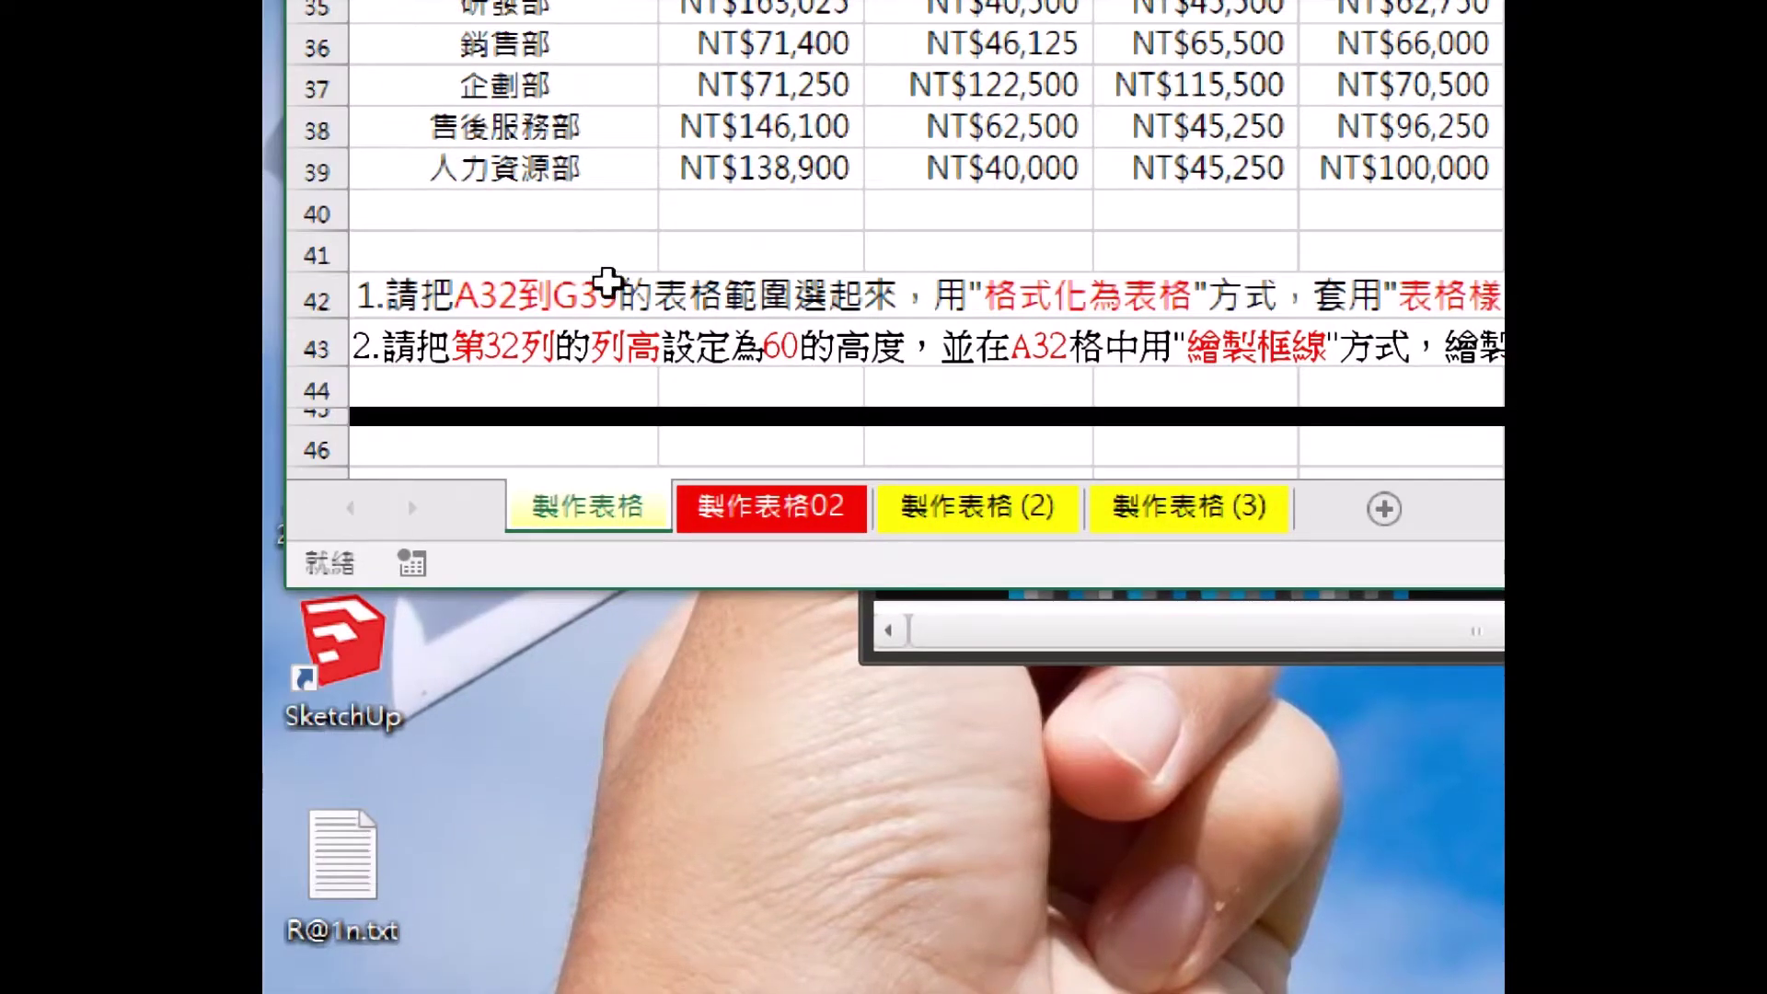
scroll(465, 267, down, 2)
scroll(644, 267, up, 3)
scroll(644, 267, down, 1)
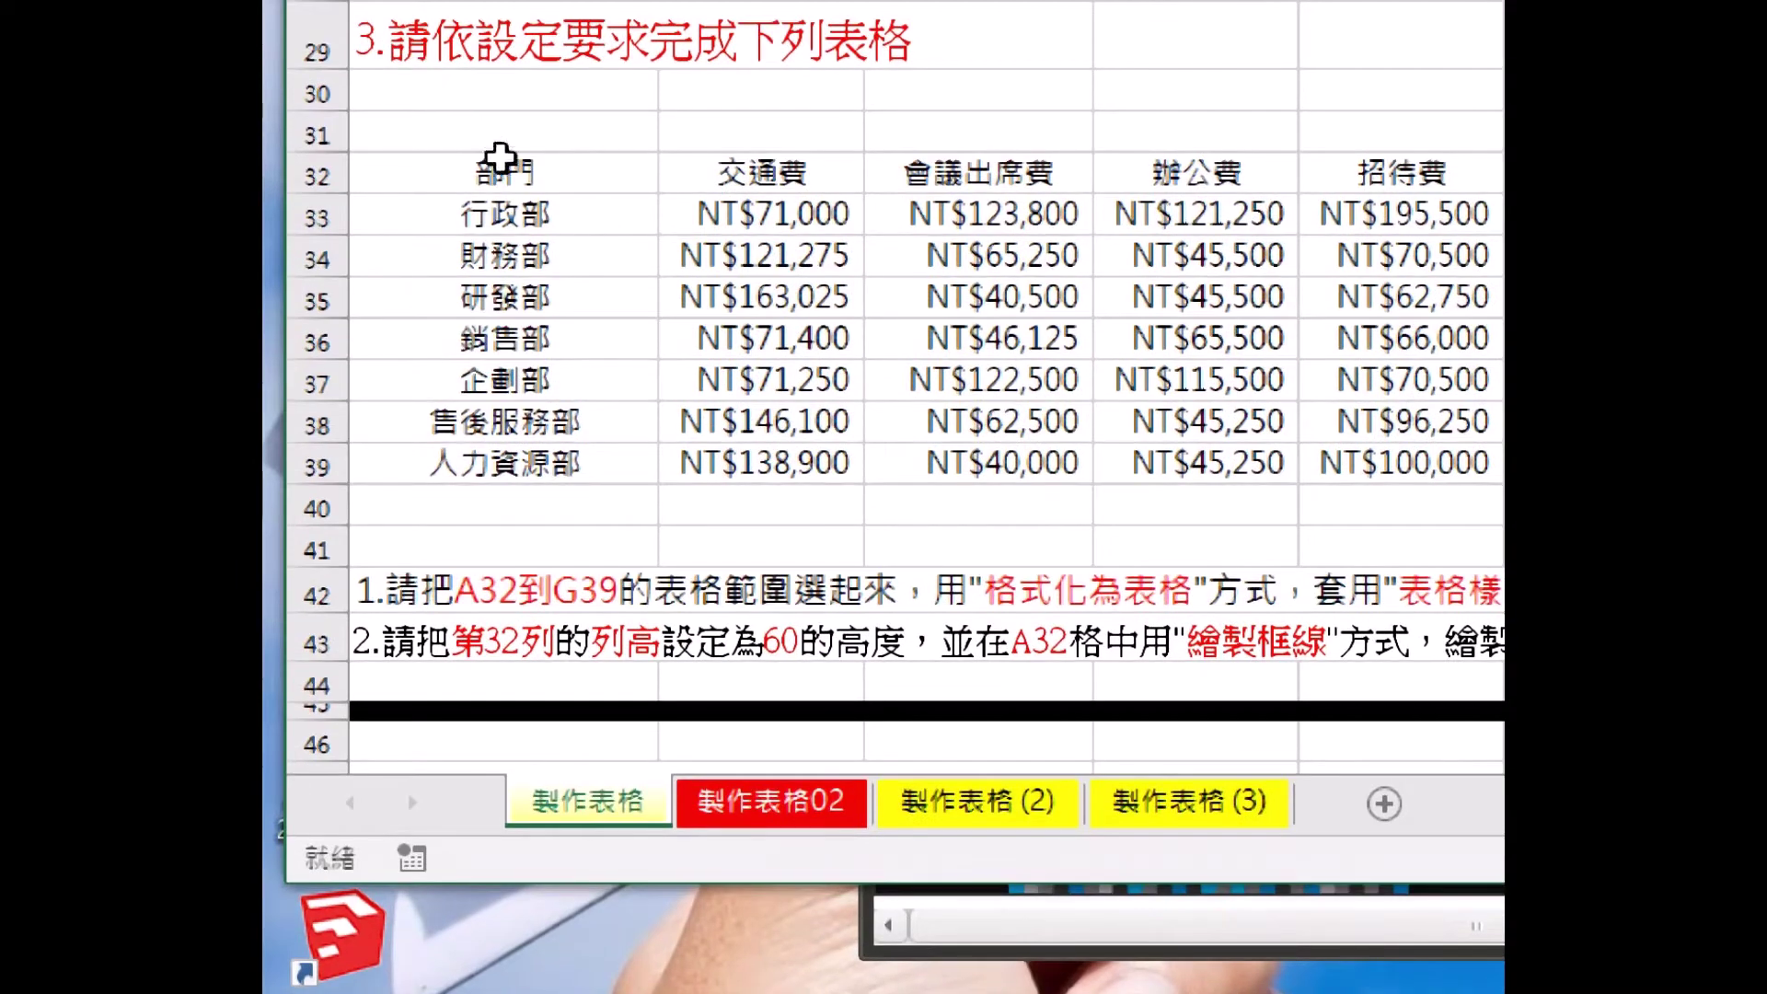
click(395, 97)
drag(638, 200, 1394, 419)
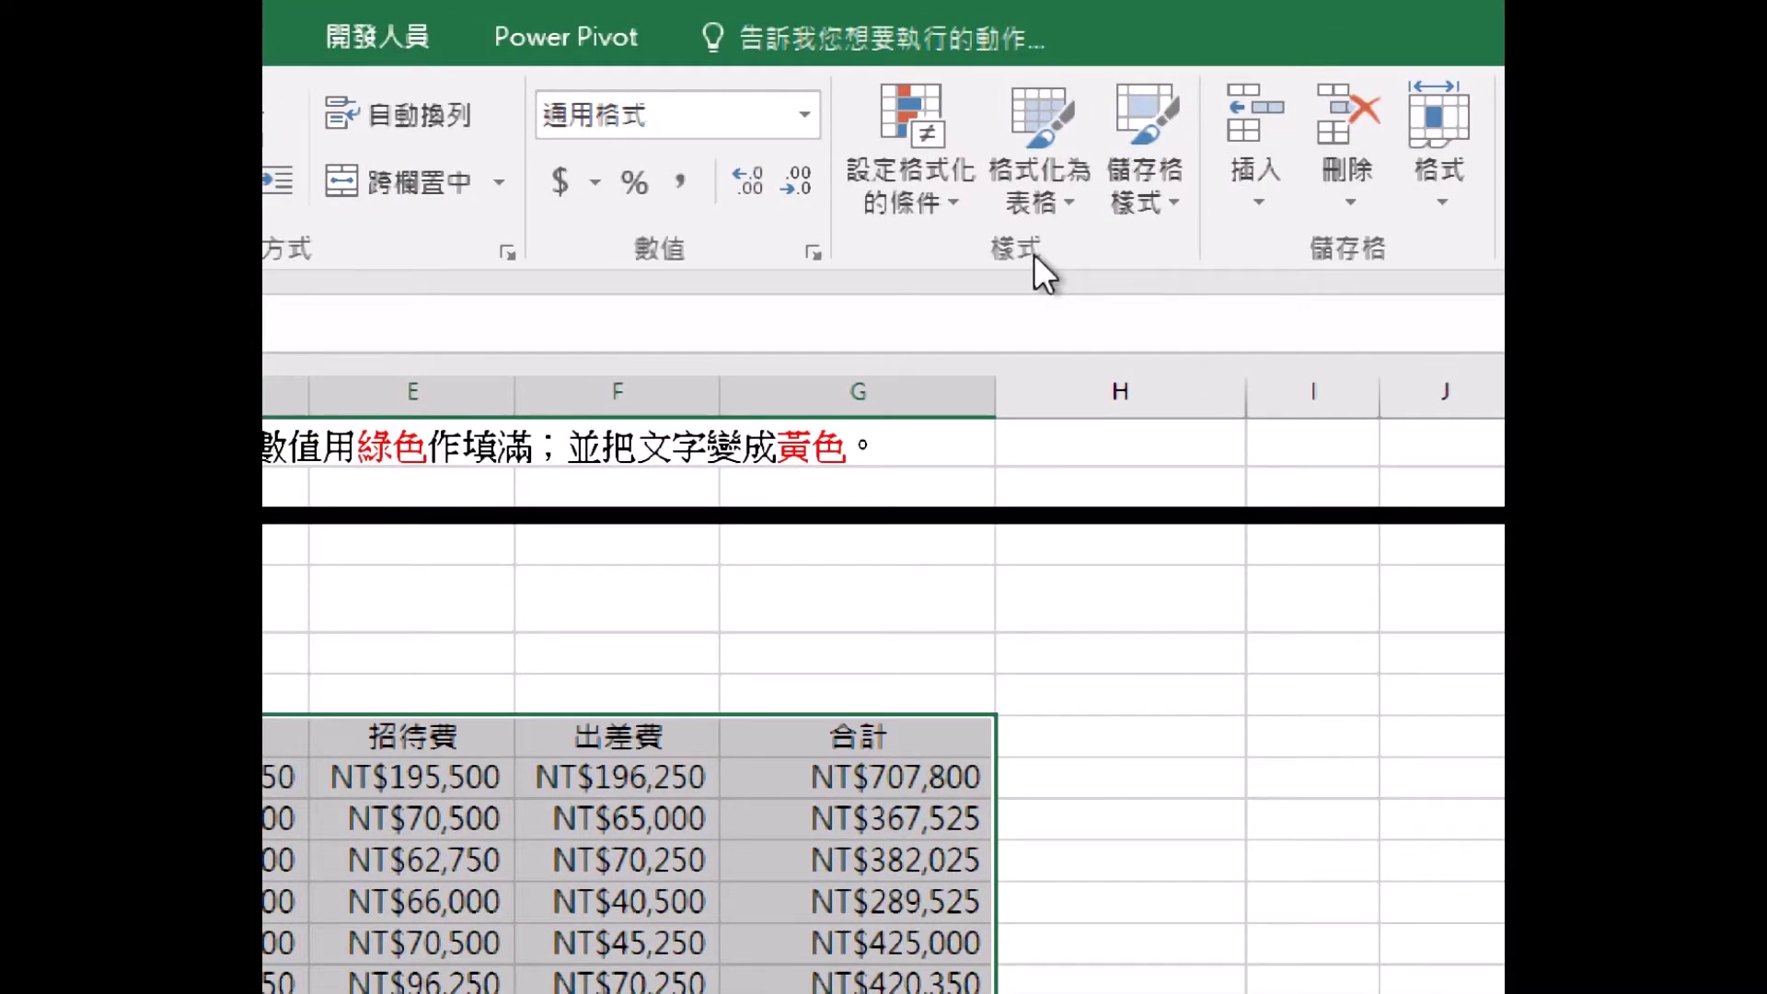
click(1042, 196)
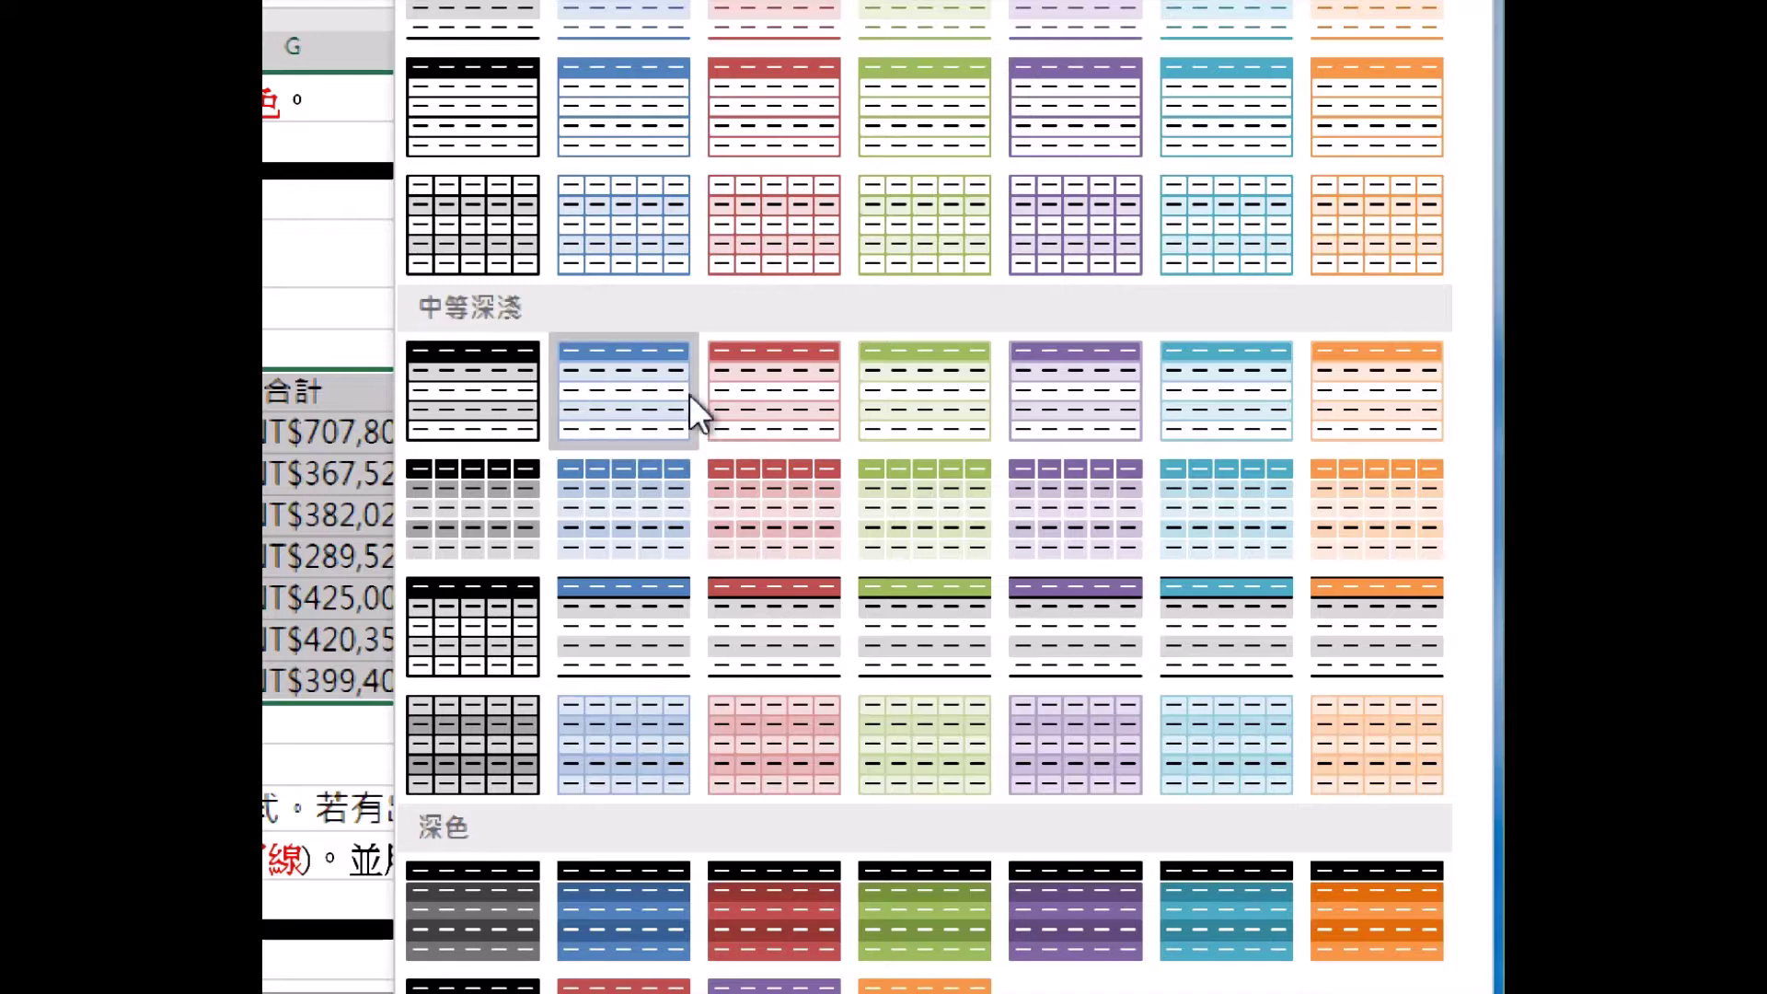
click(1195, 401)
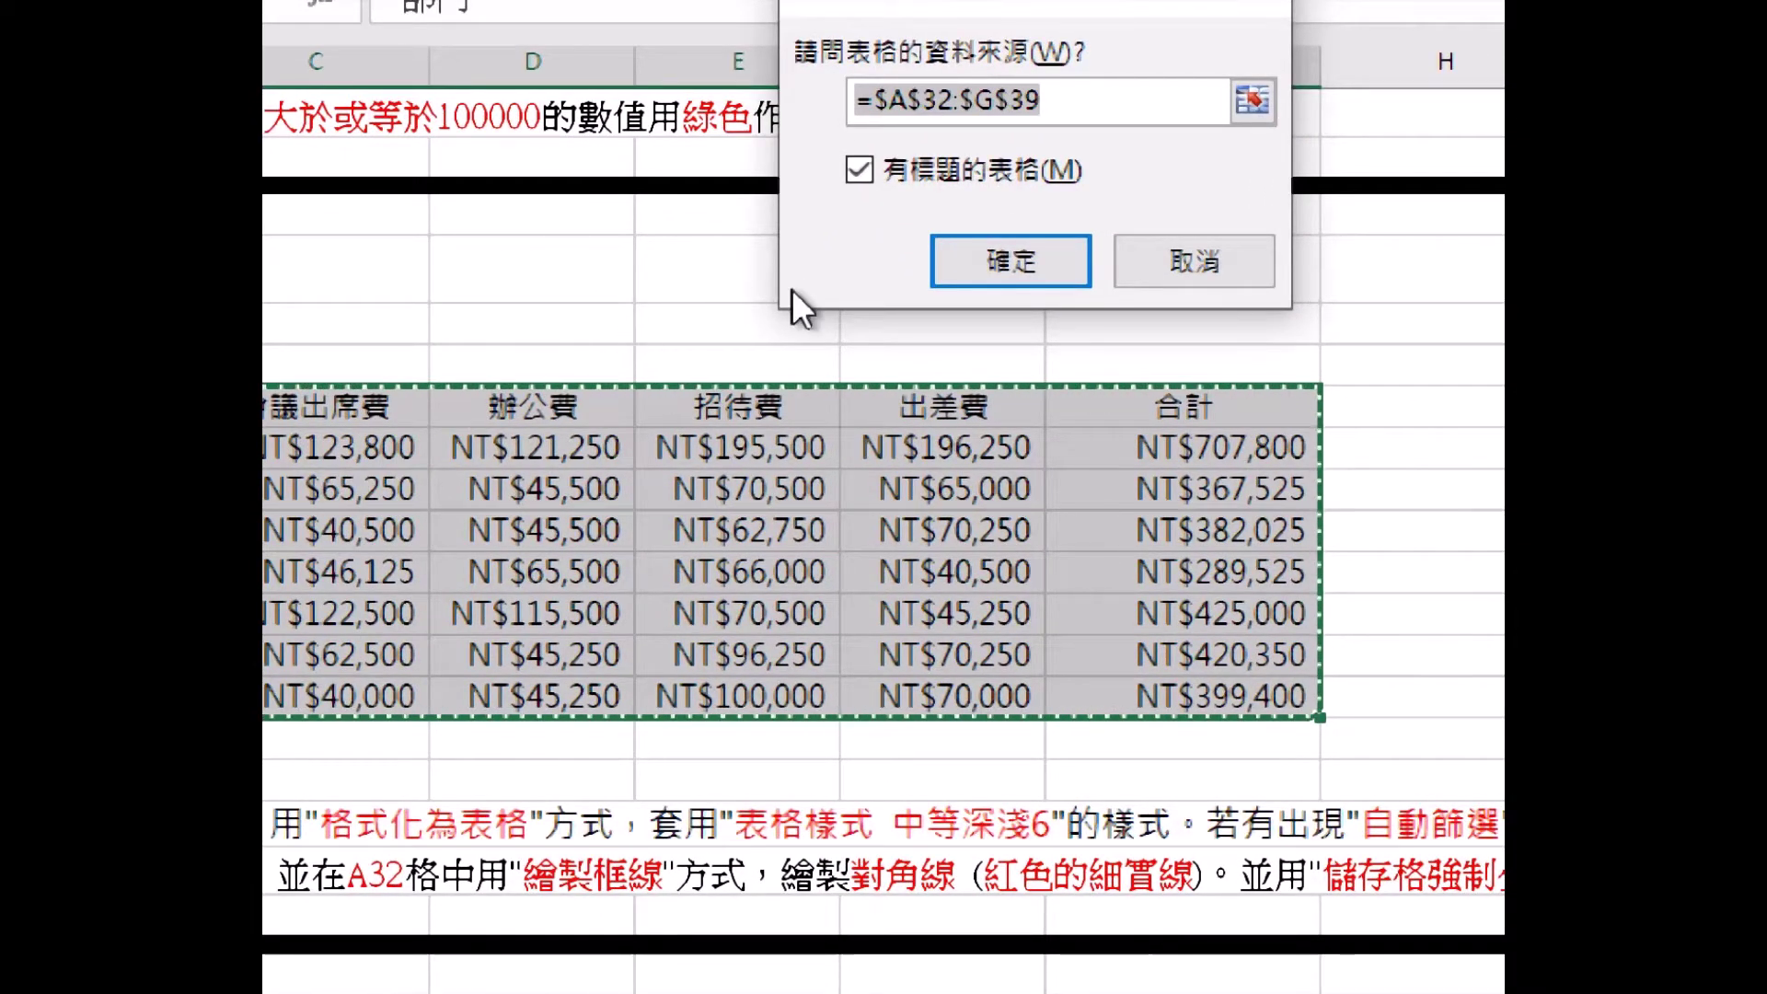
click(958, 263)
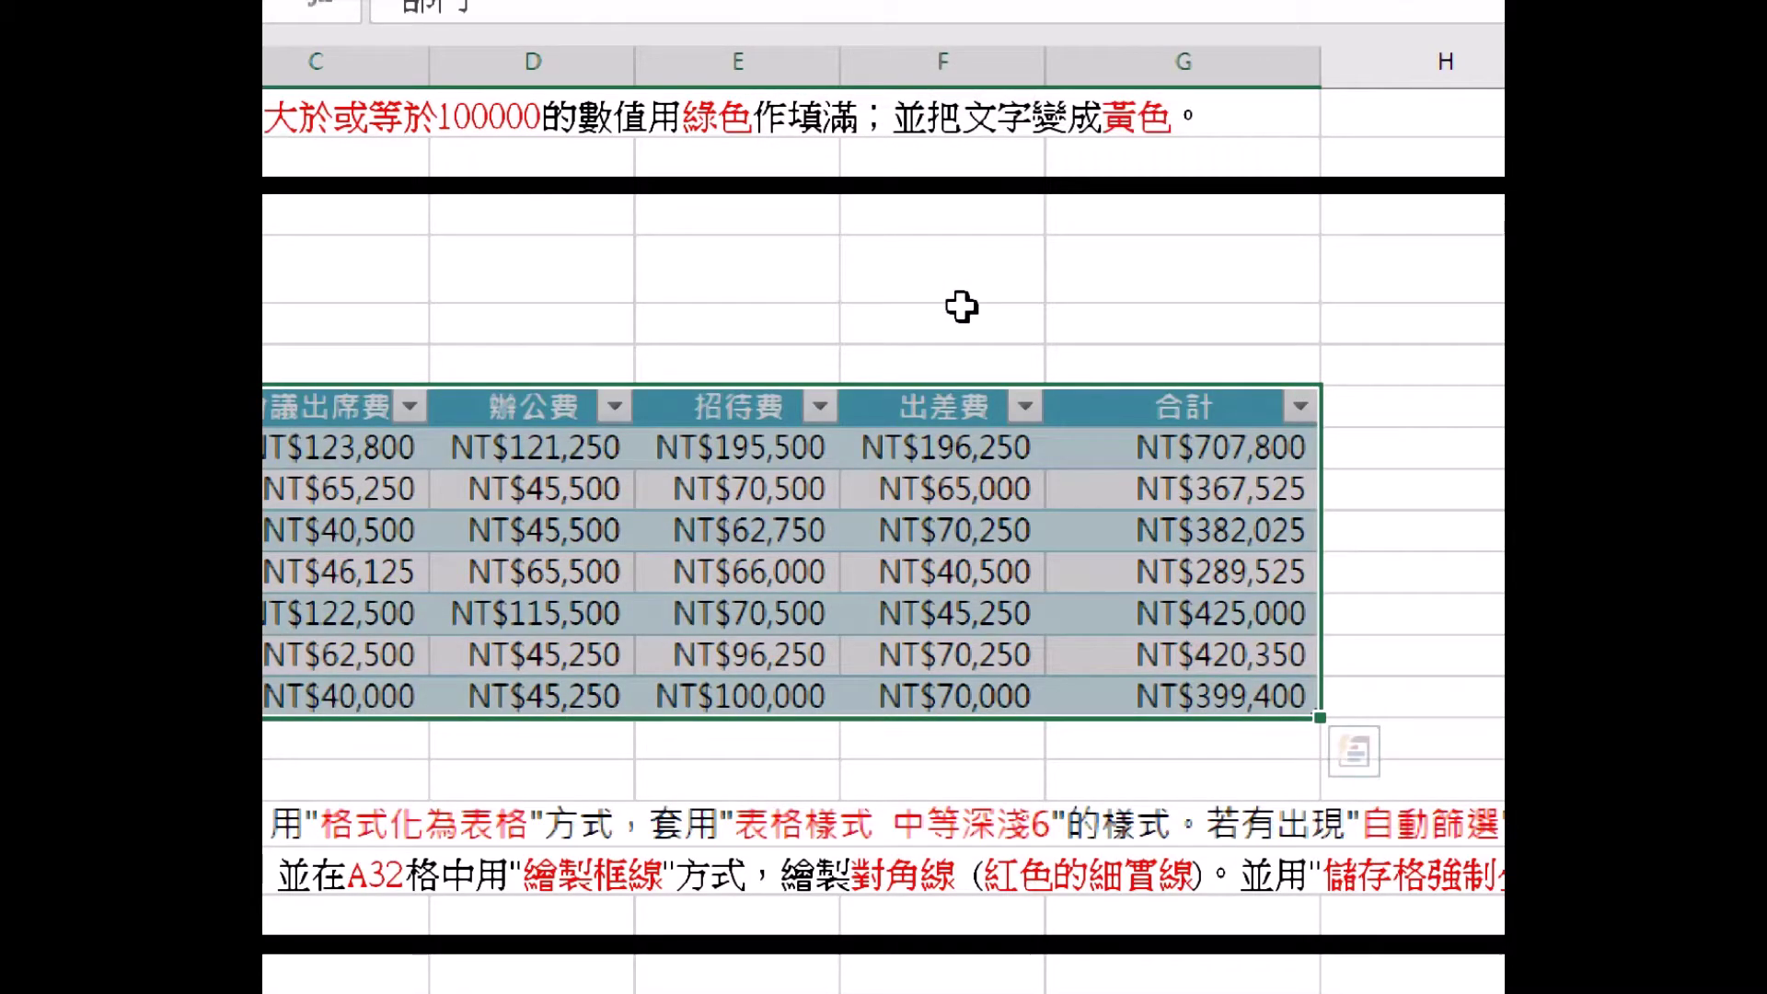
click(895, 488)
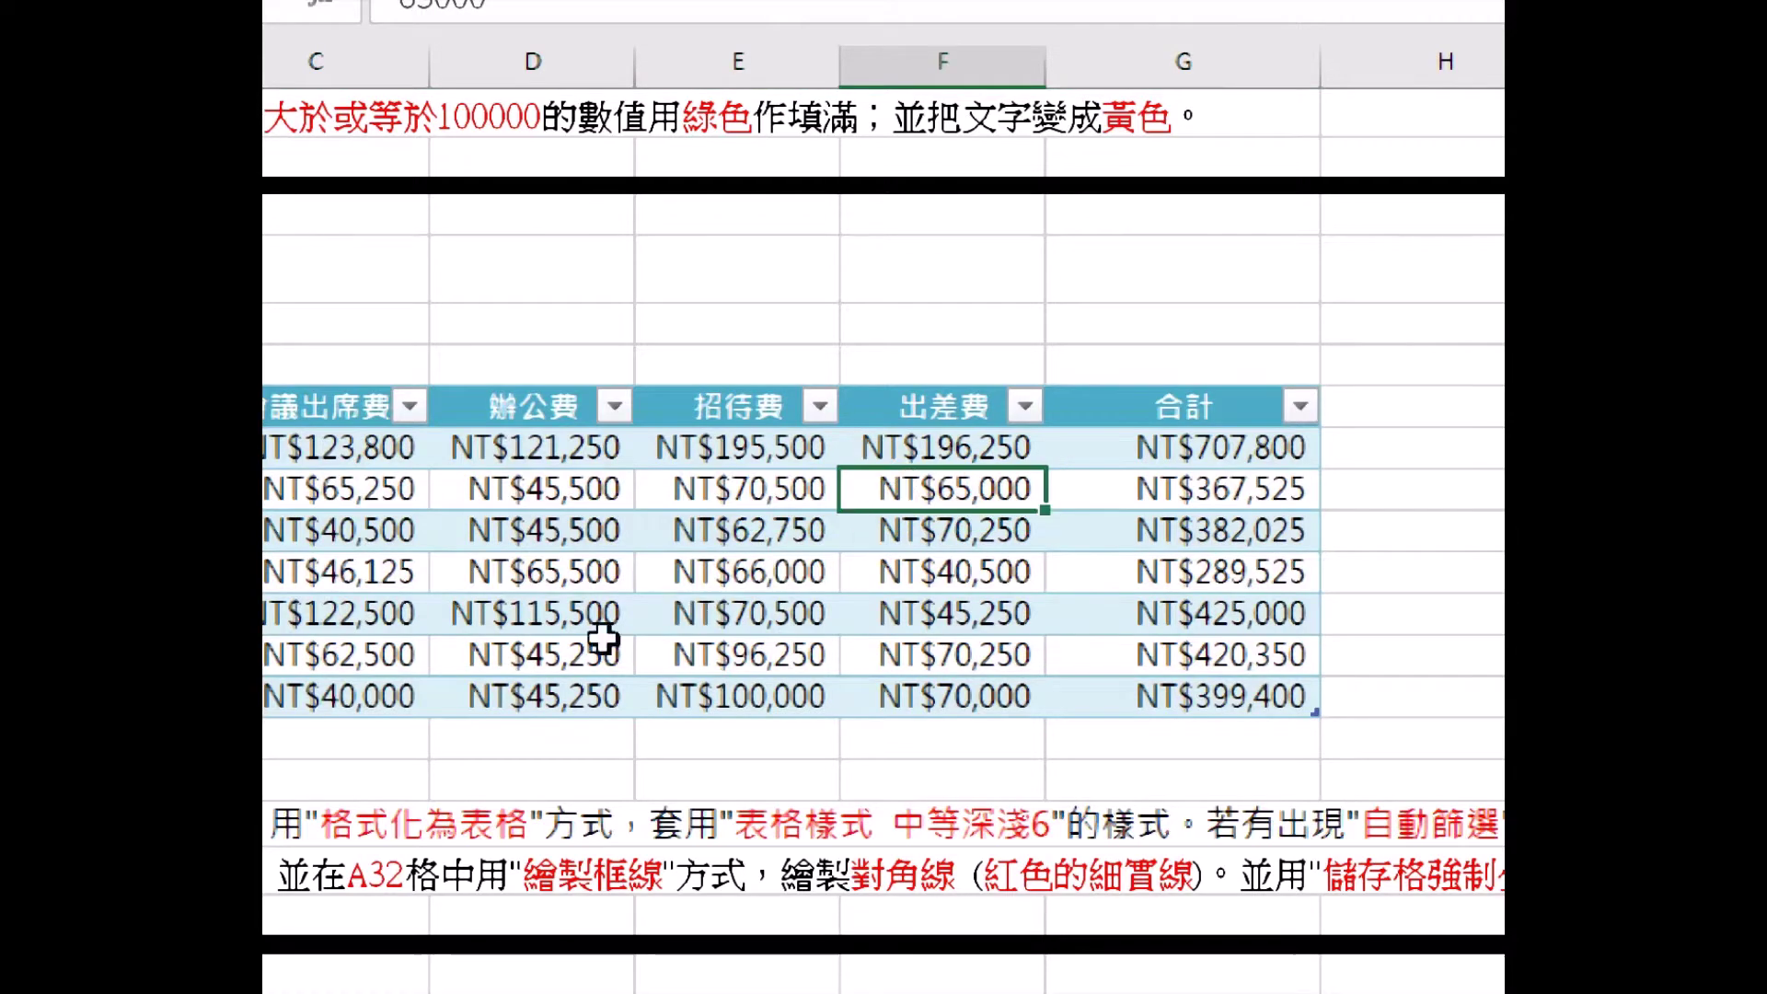
- View the sort and filter options of the 交通費 column in the new table, leaving the filter unchanged
scroll(294, 716, left, 3)
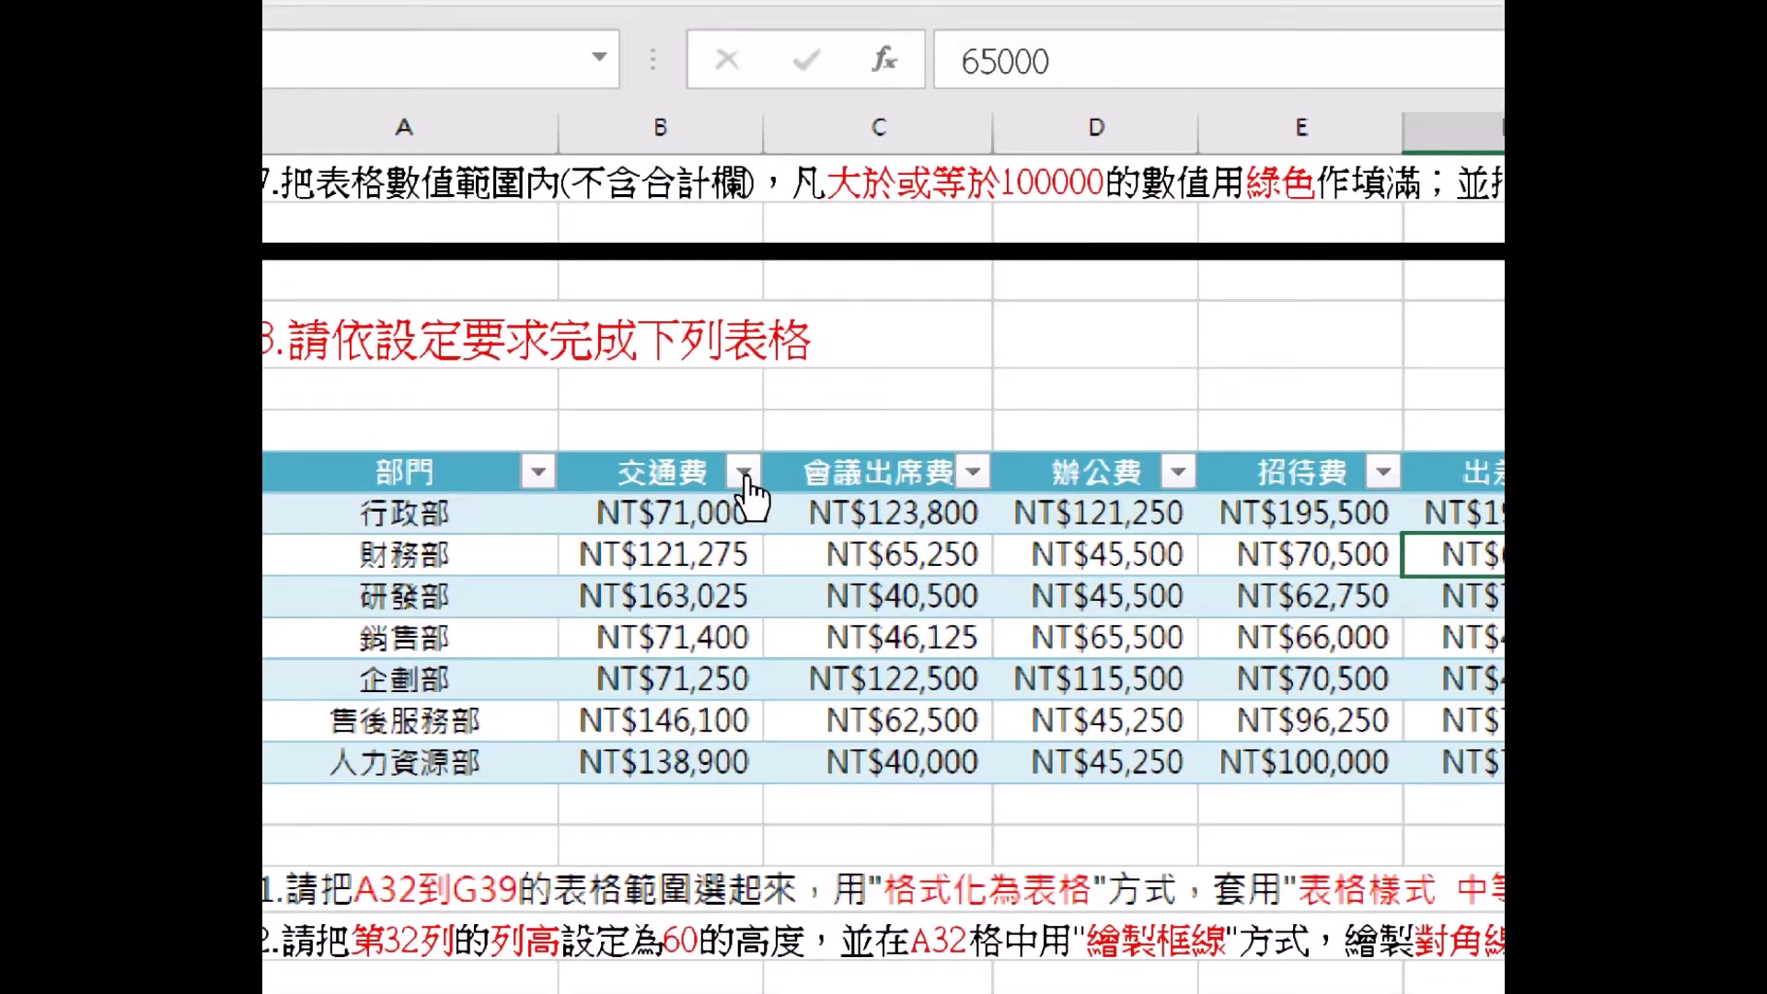
click(744, 473)
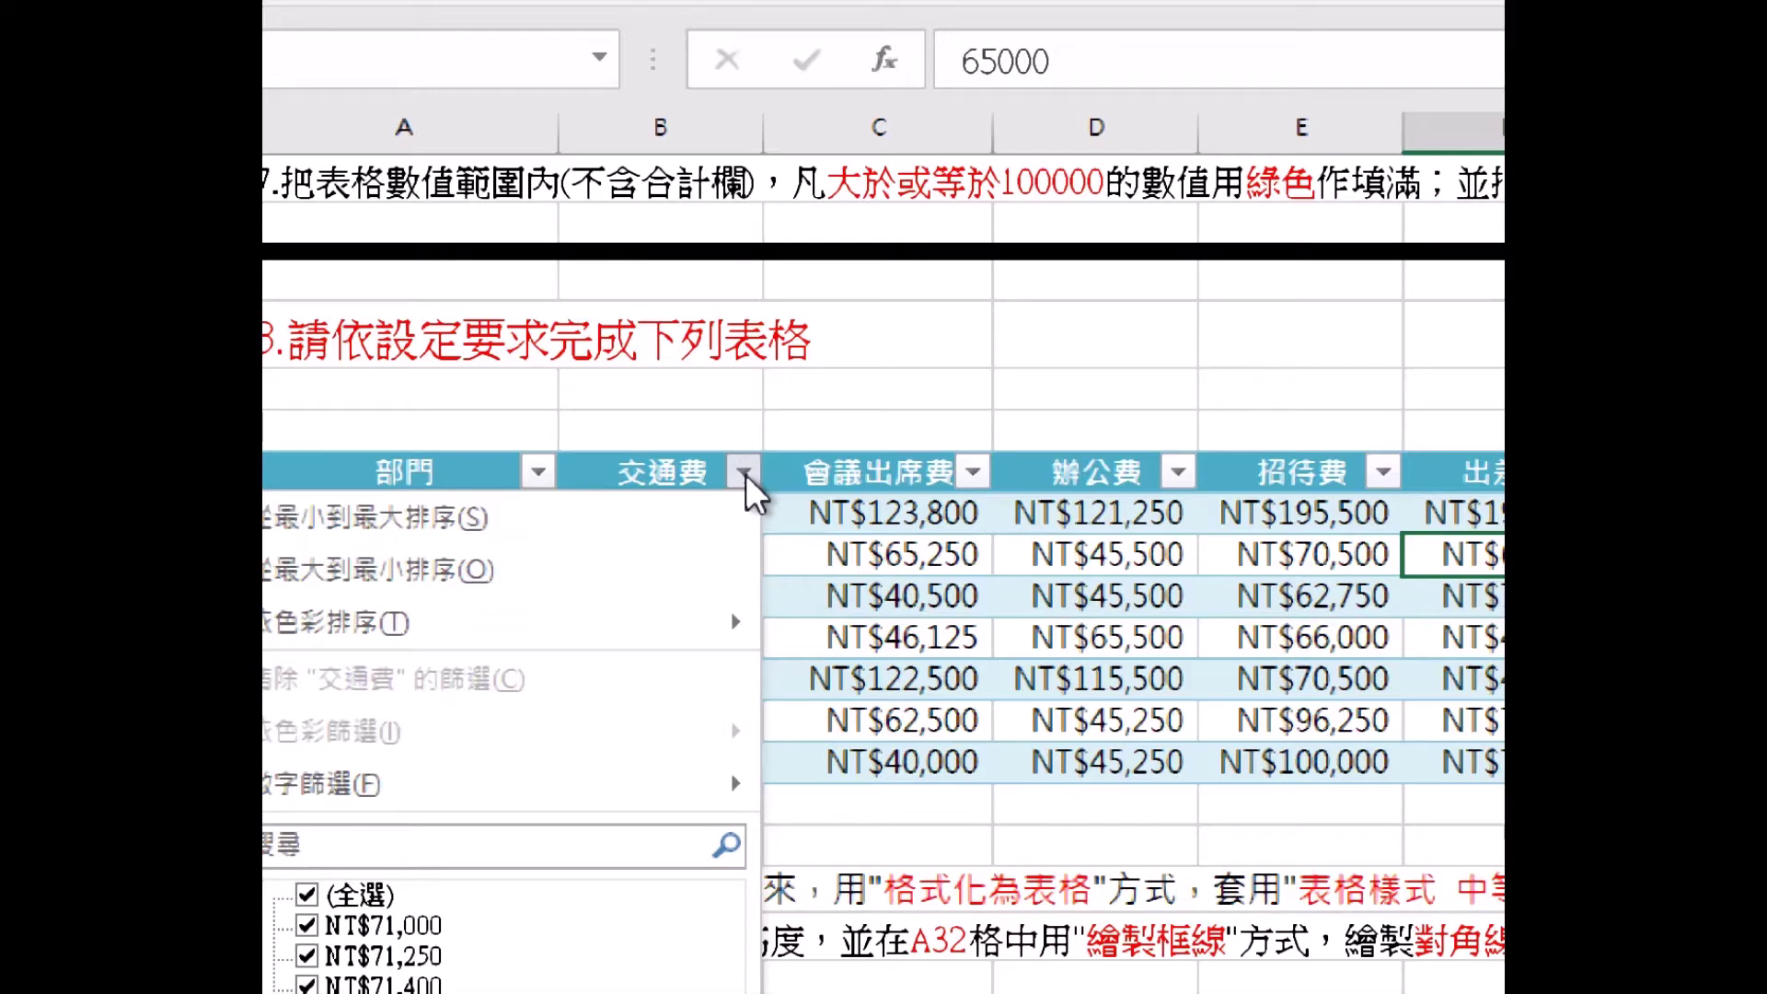
click(746, 473)
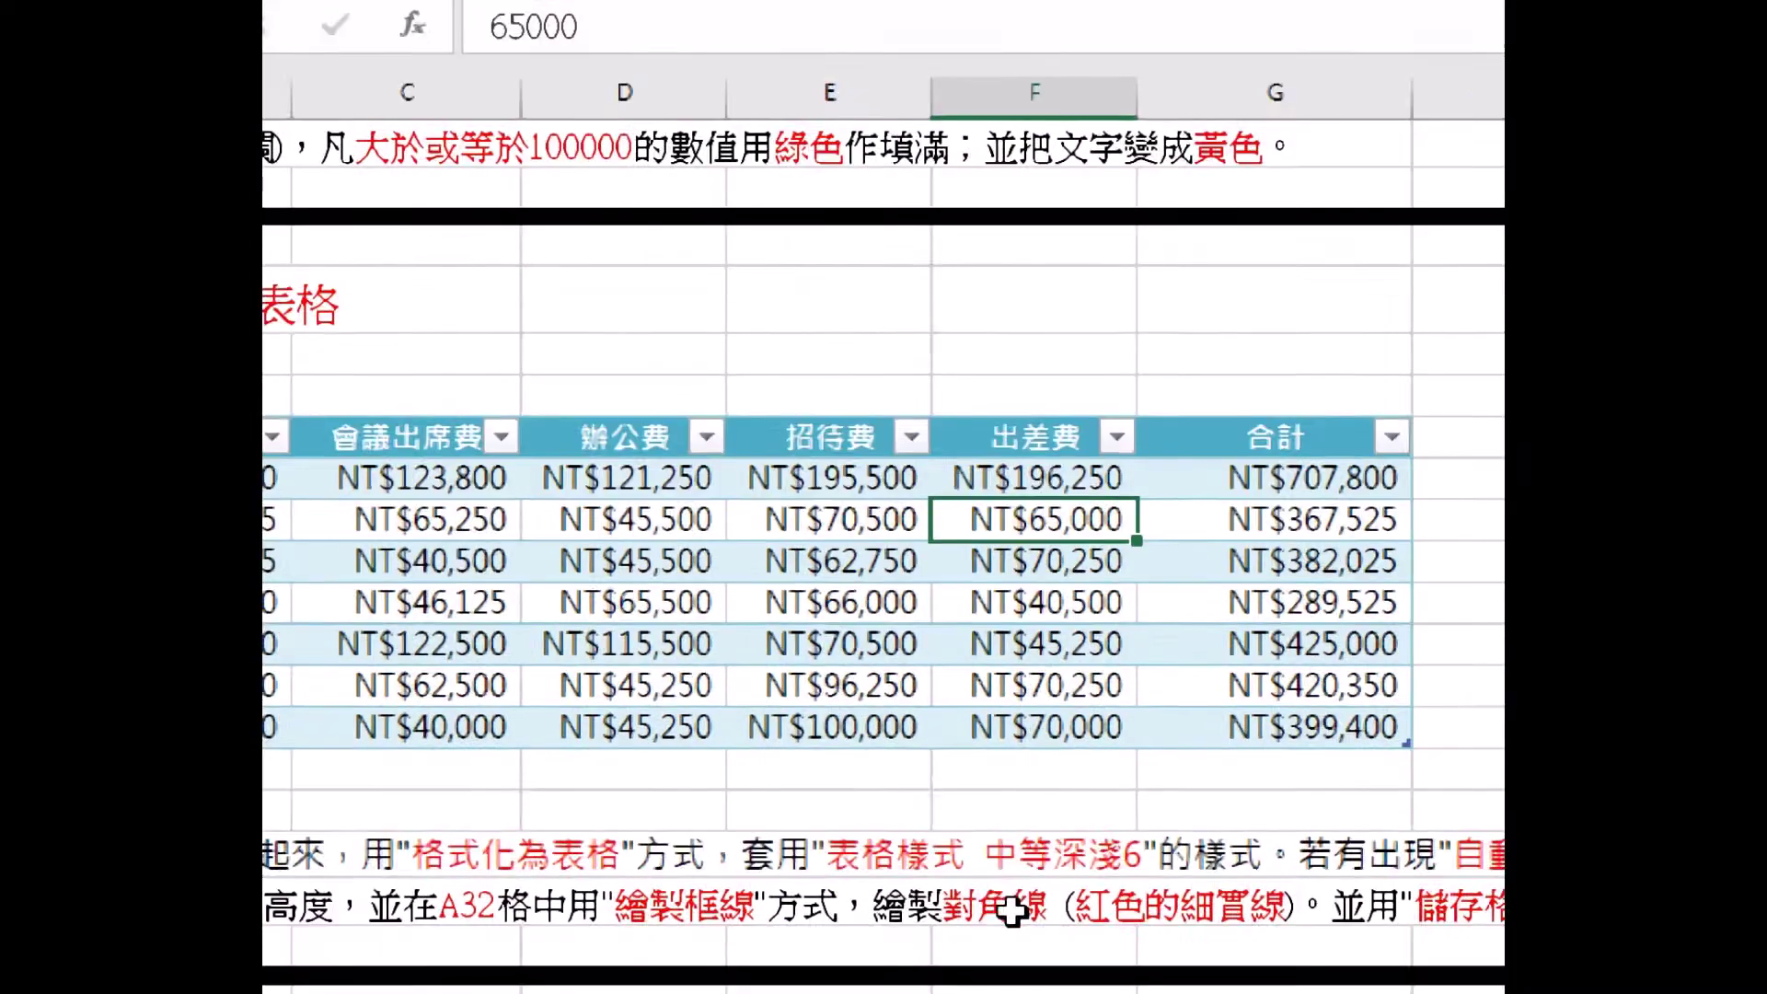
- Turn off the 篩選按鈕 option for the exercise 3 table to remove the filter arrows from its header row
click(825, 564)
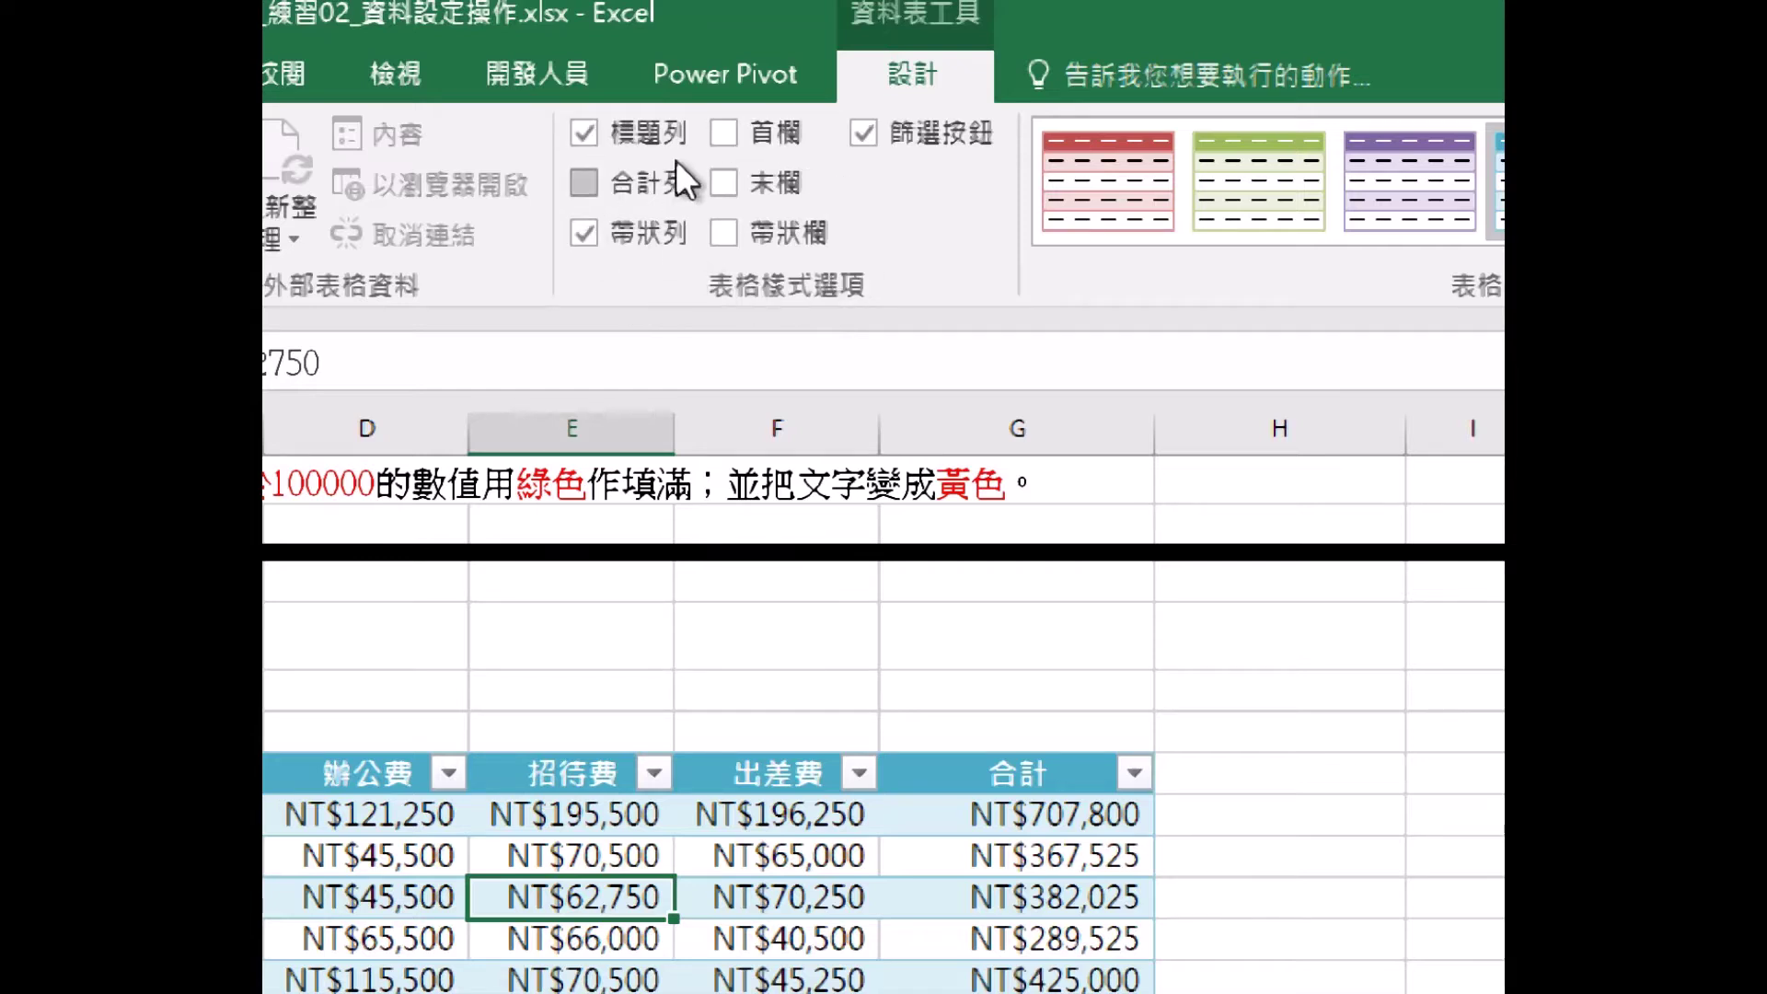
click(1289, 628)
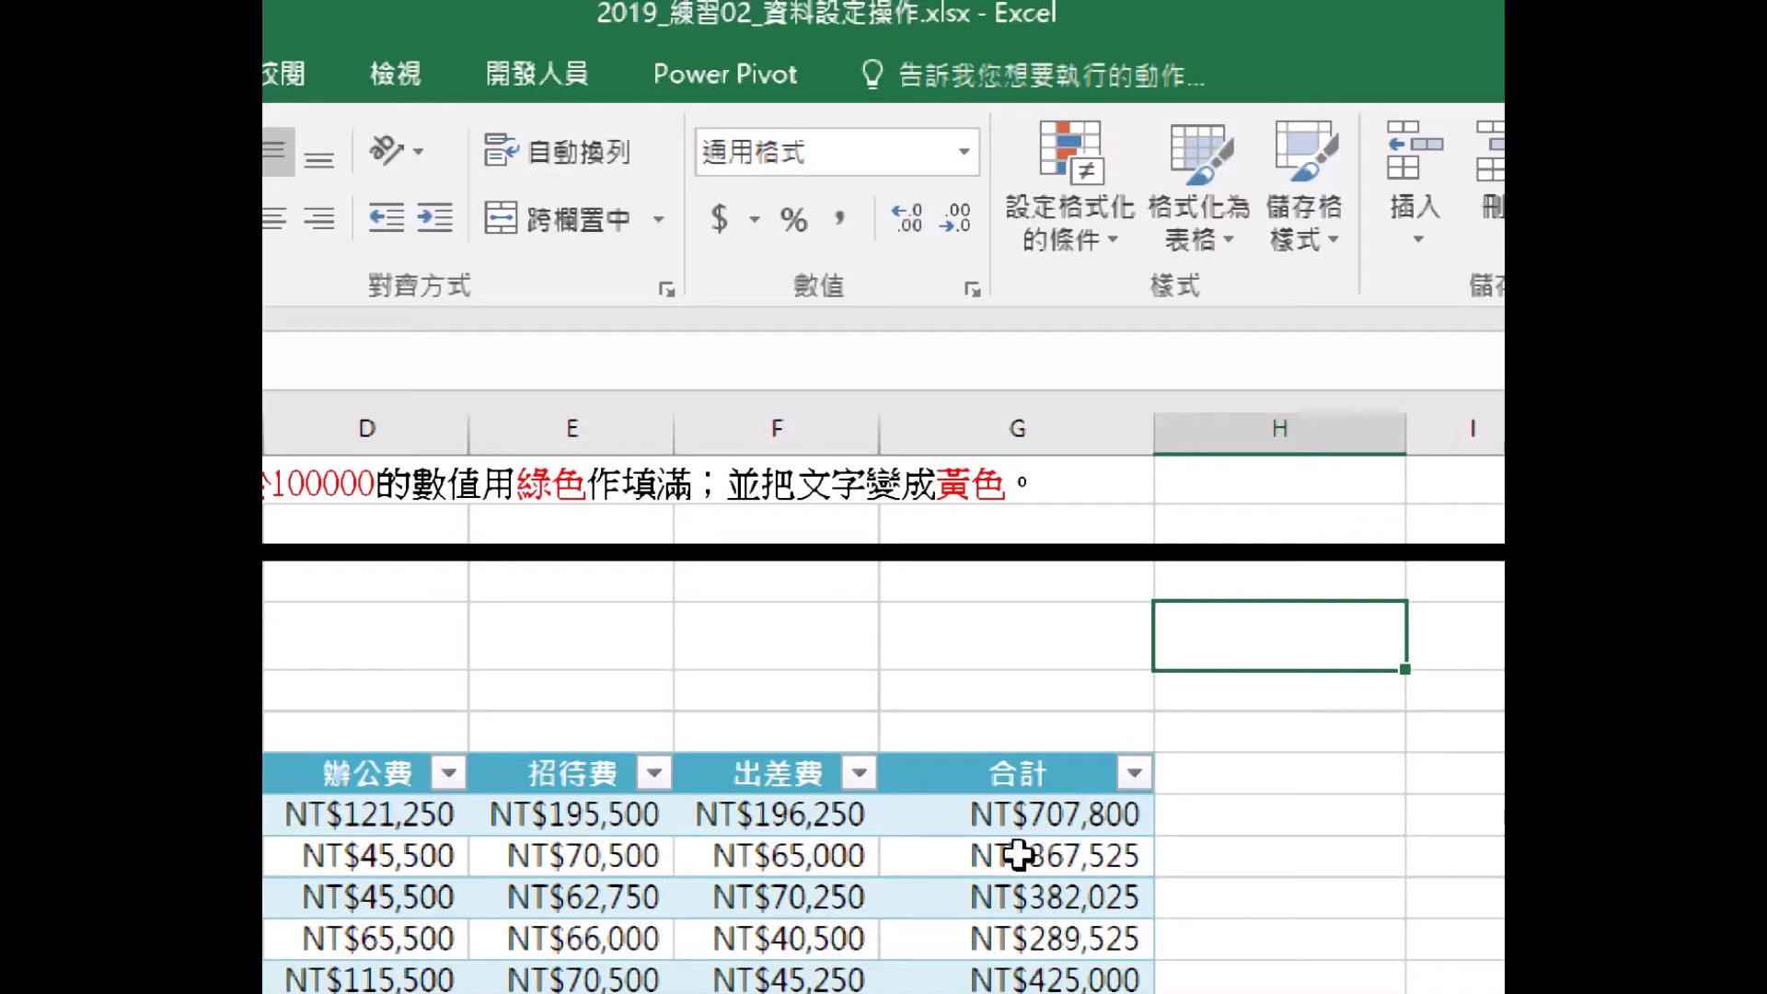
click(817, 863)
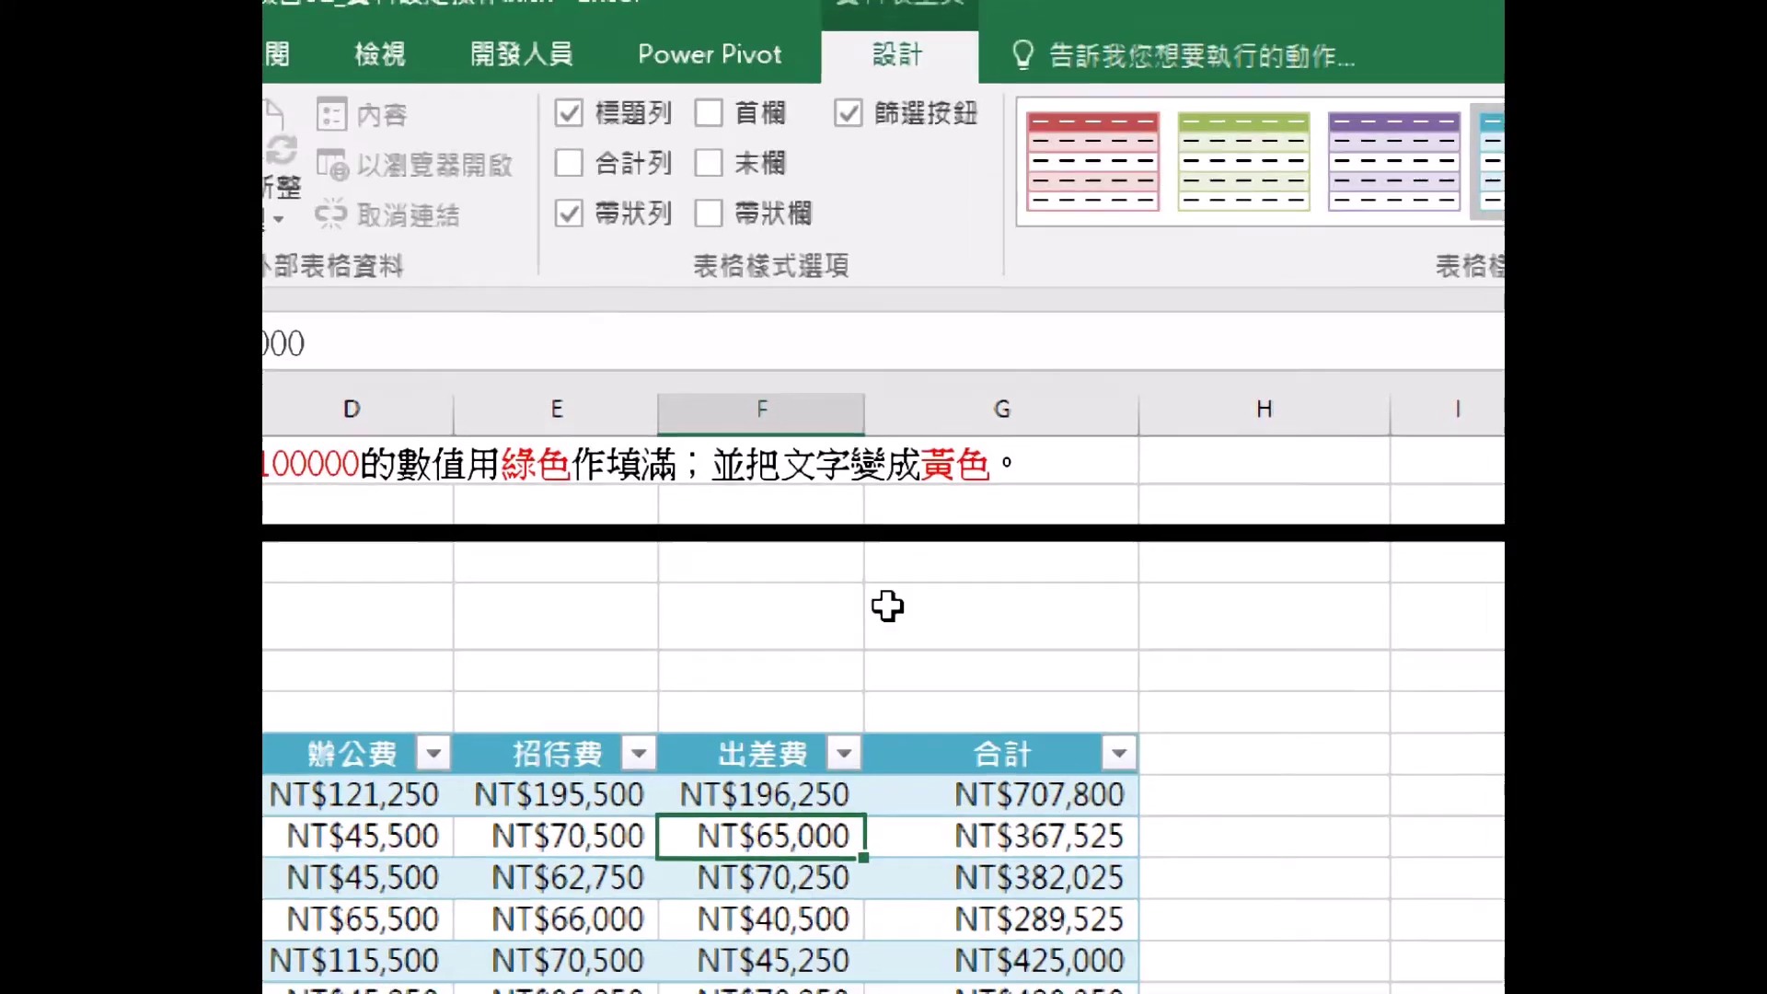
click(864, 116)
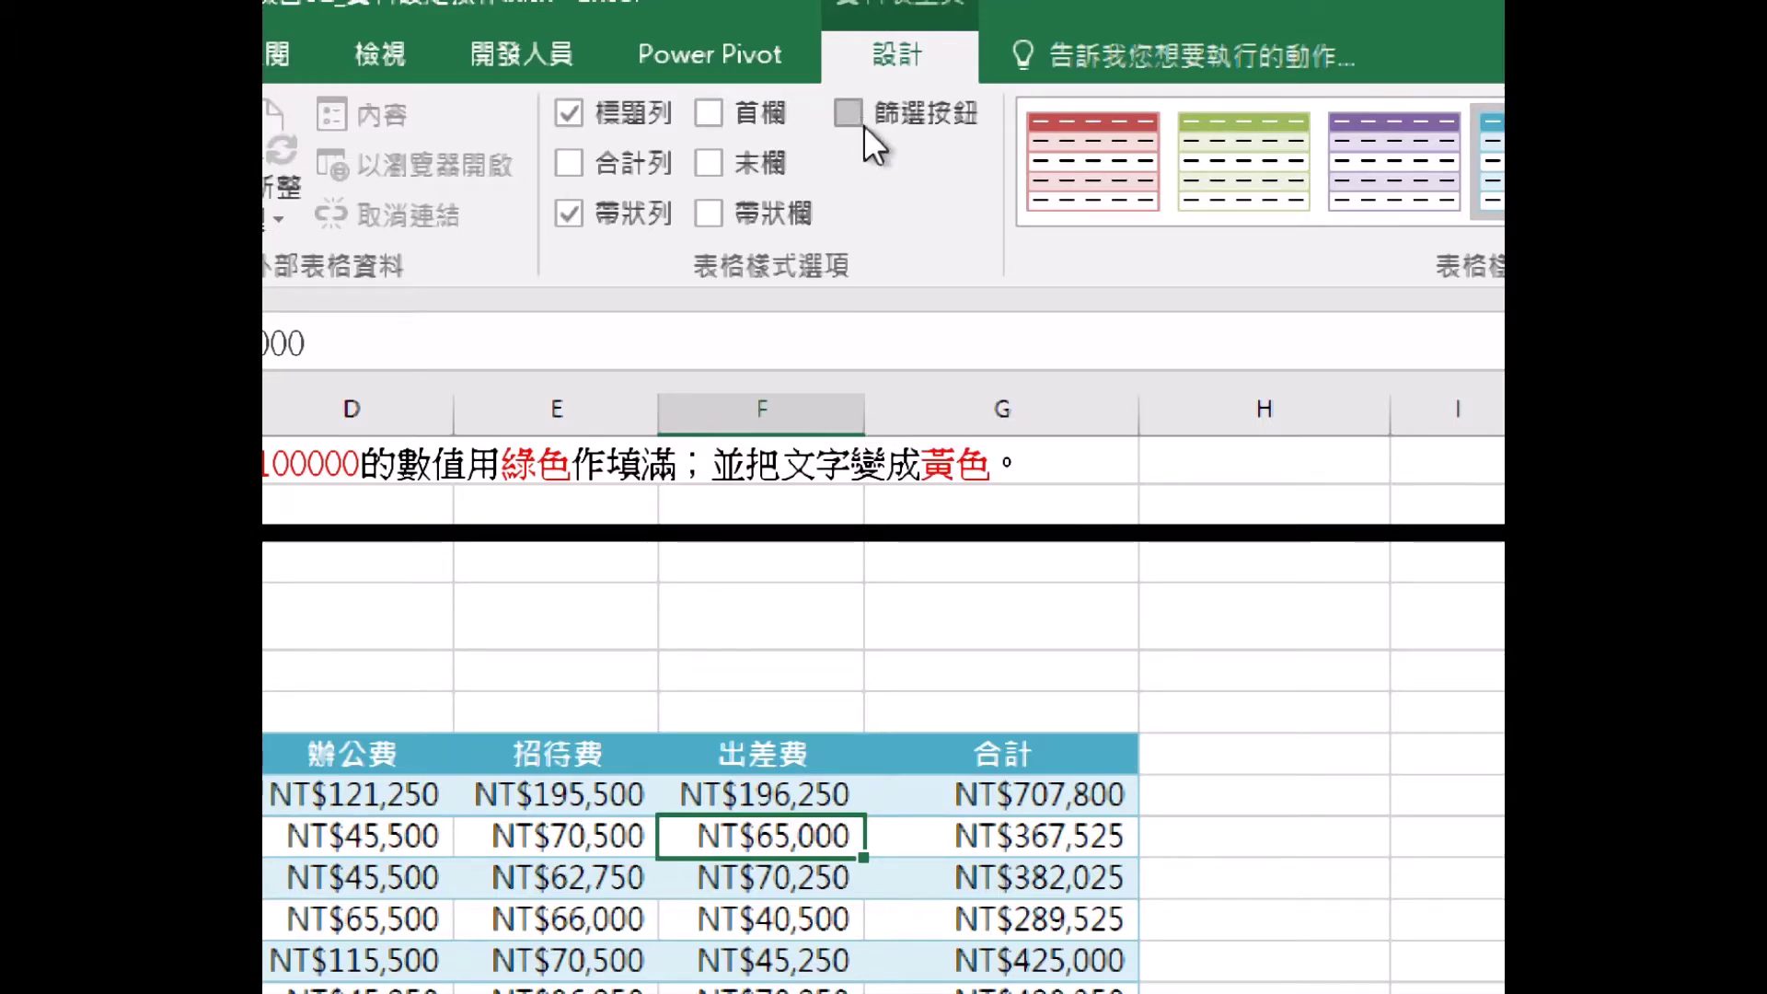
click(850, 110)
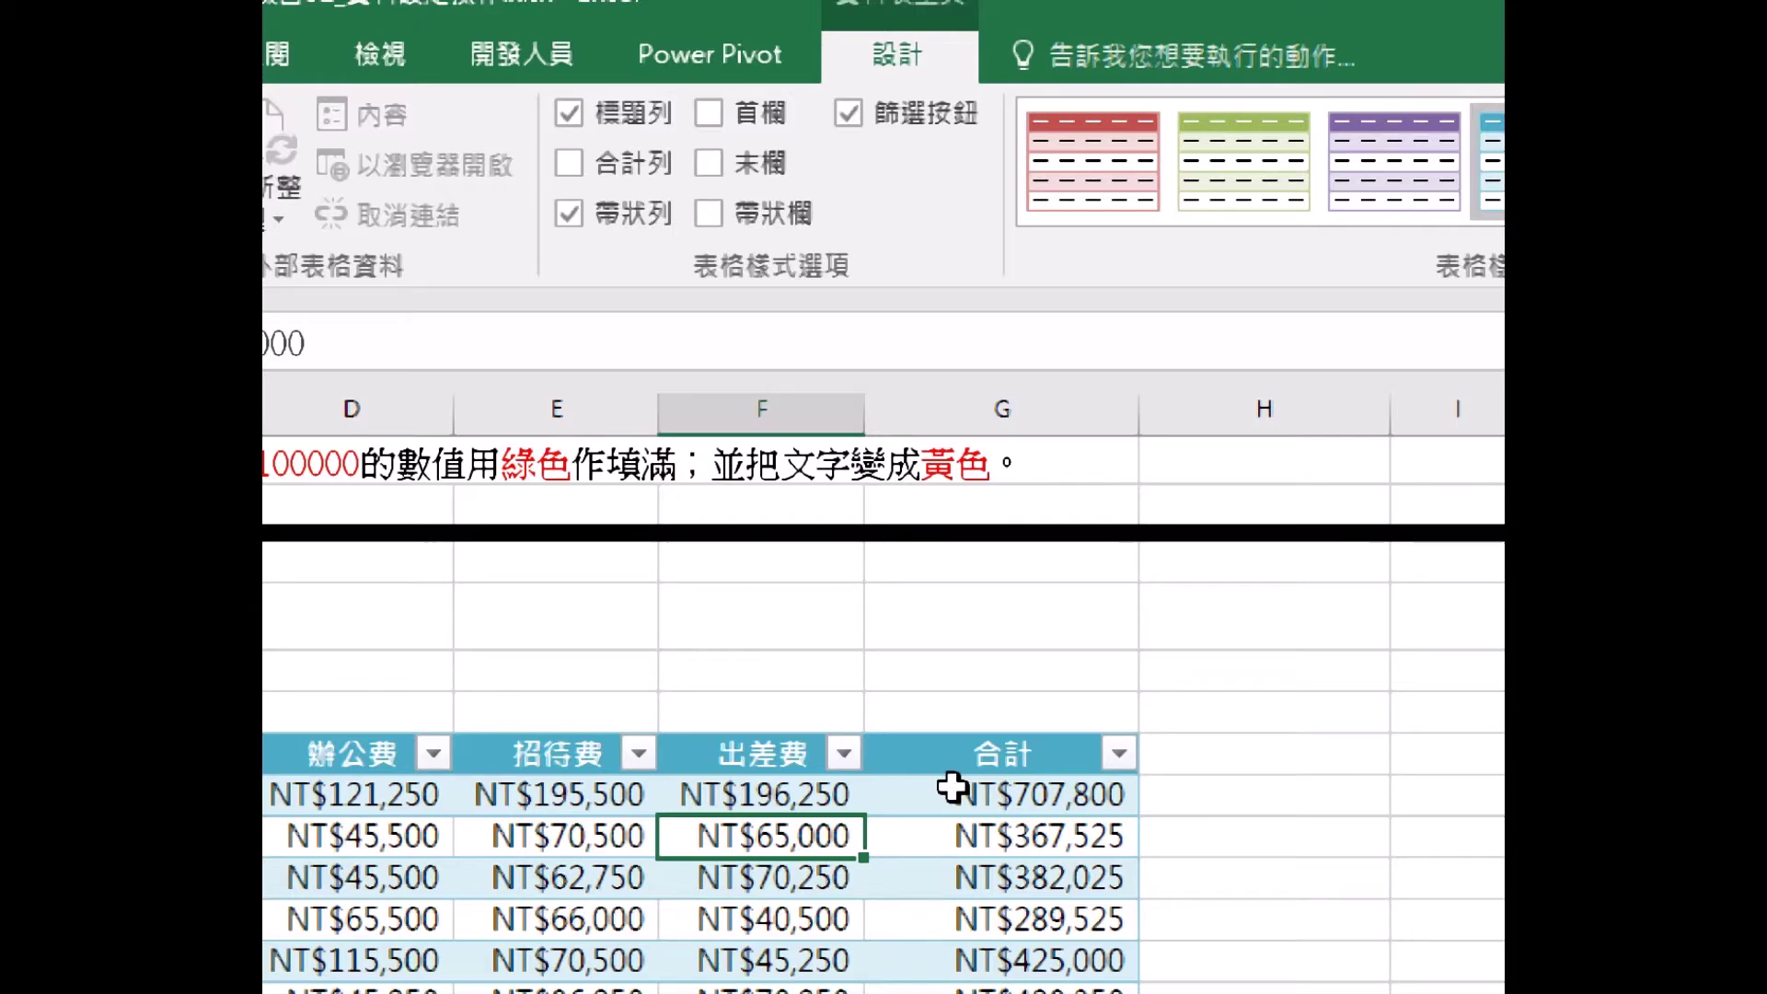
click(949, 127)
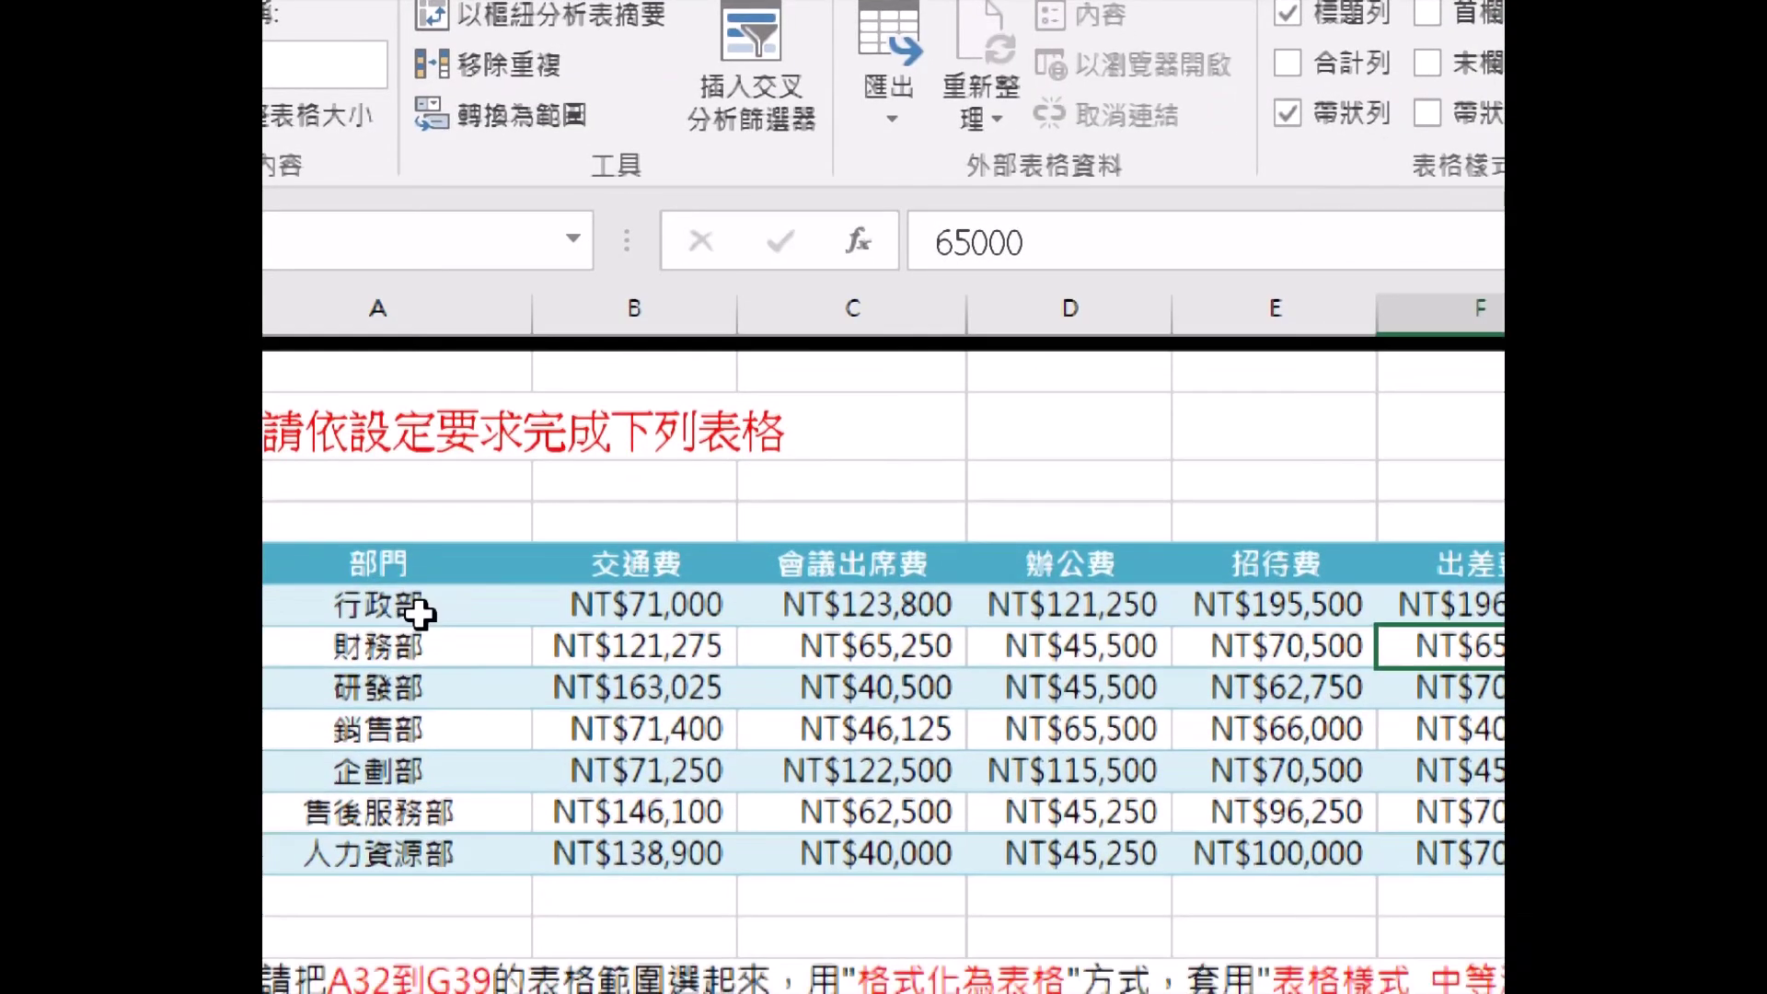
- Look over the remaining exercise 3 instructions below the table and switch to the Chrome window
scroll(419, 614, down, 2)
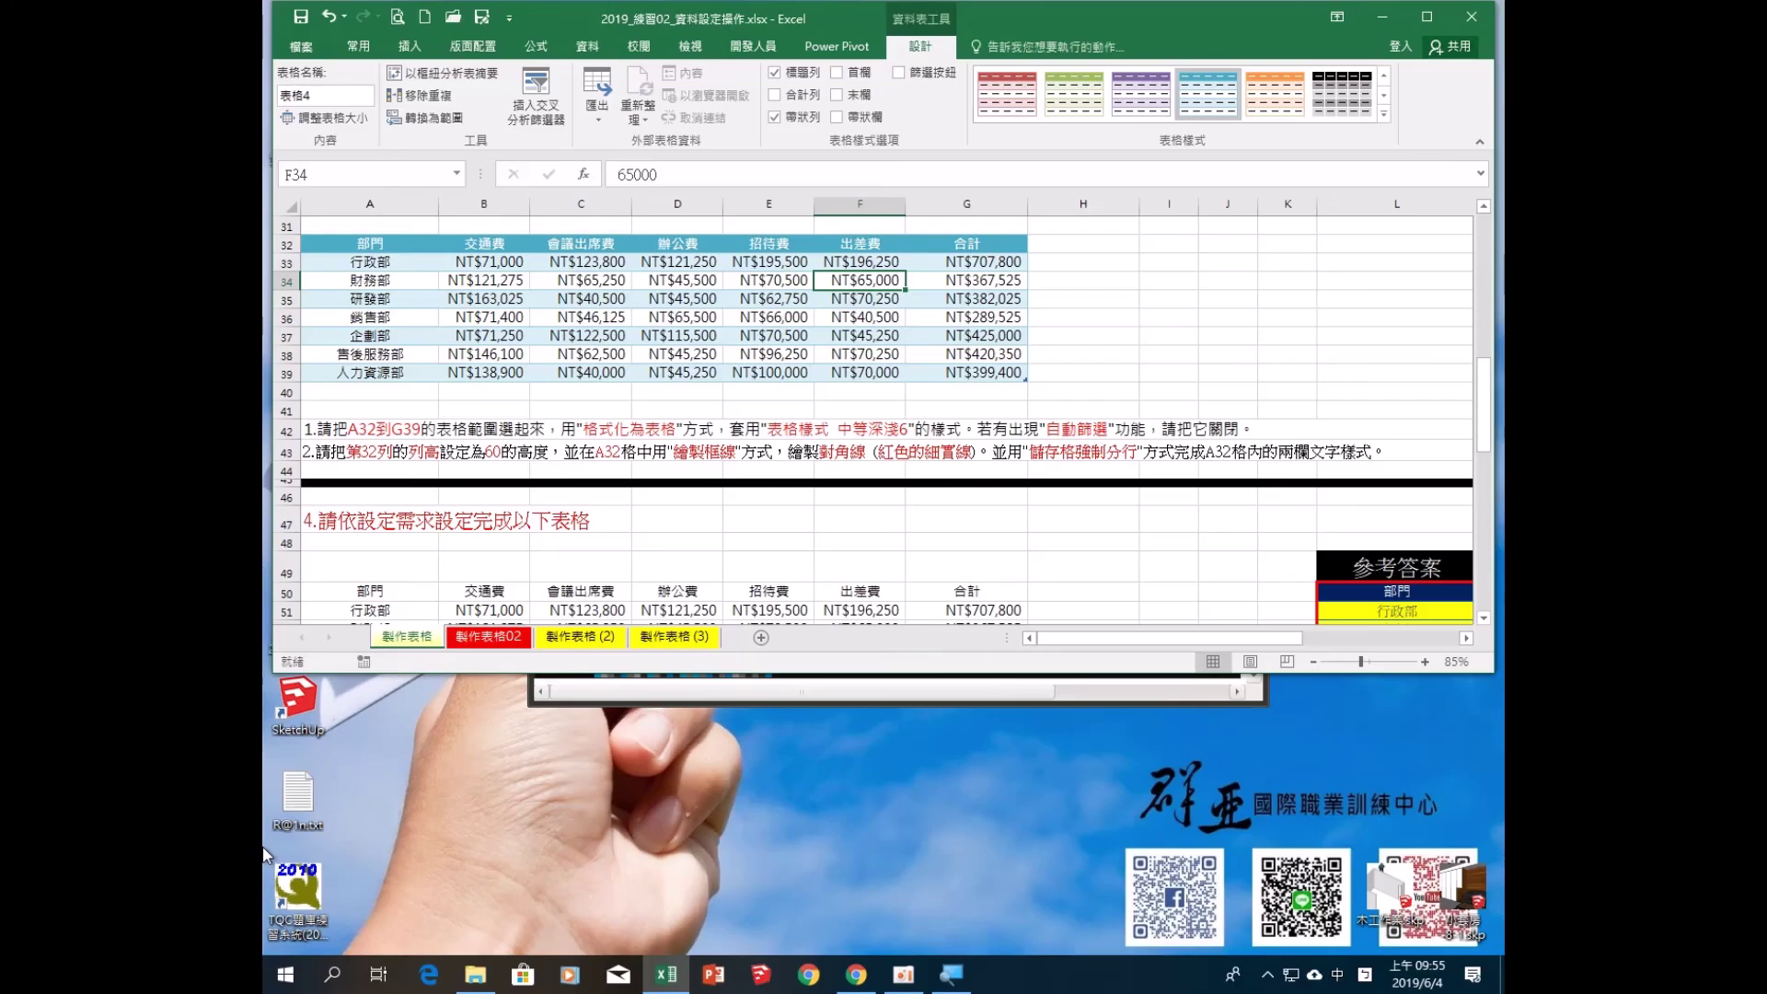
click(856, 974)
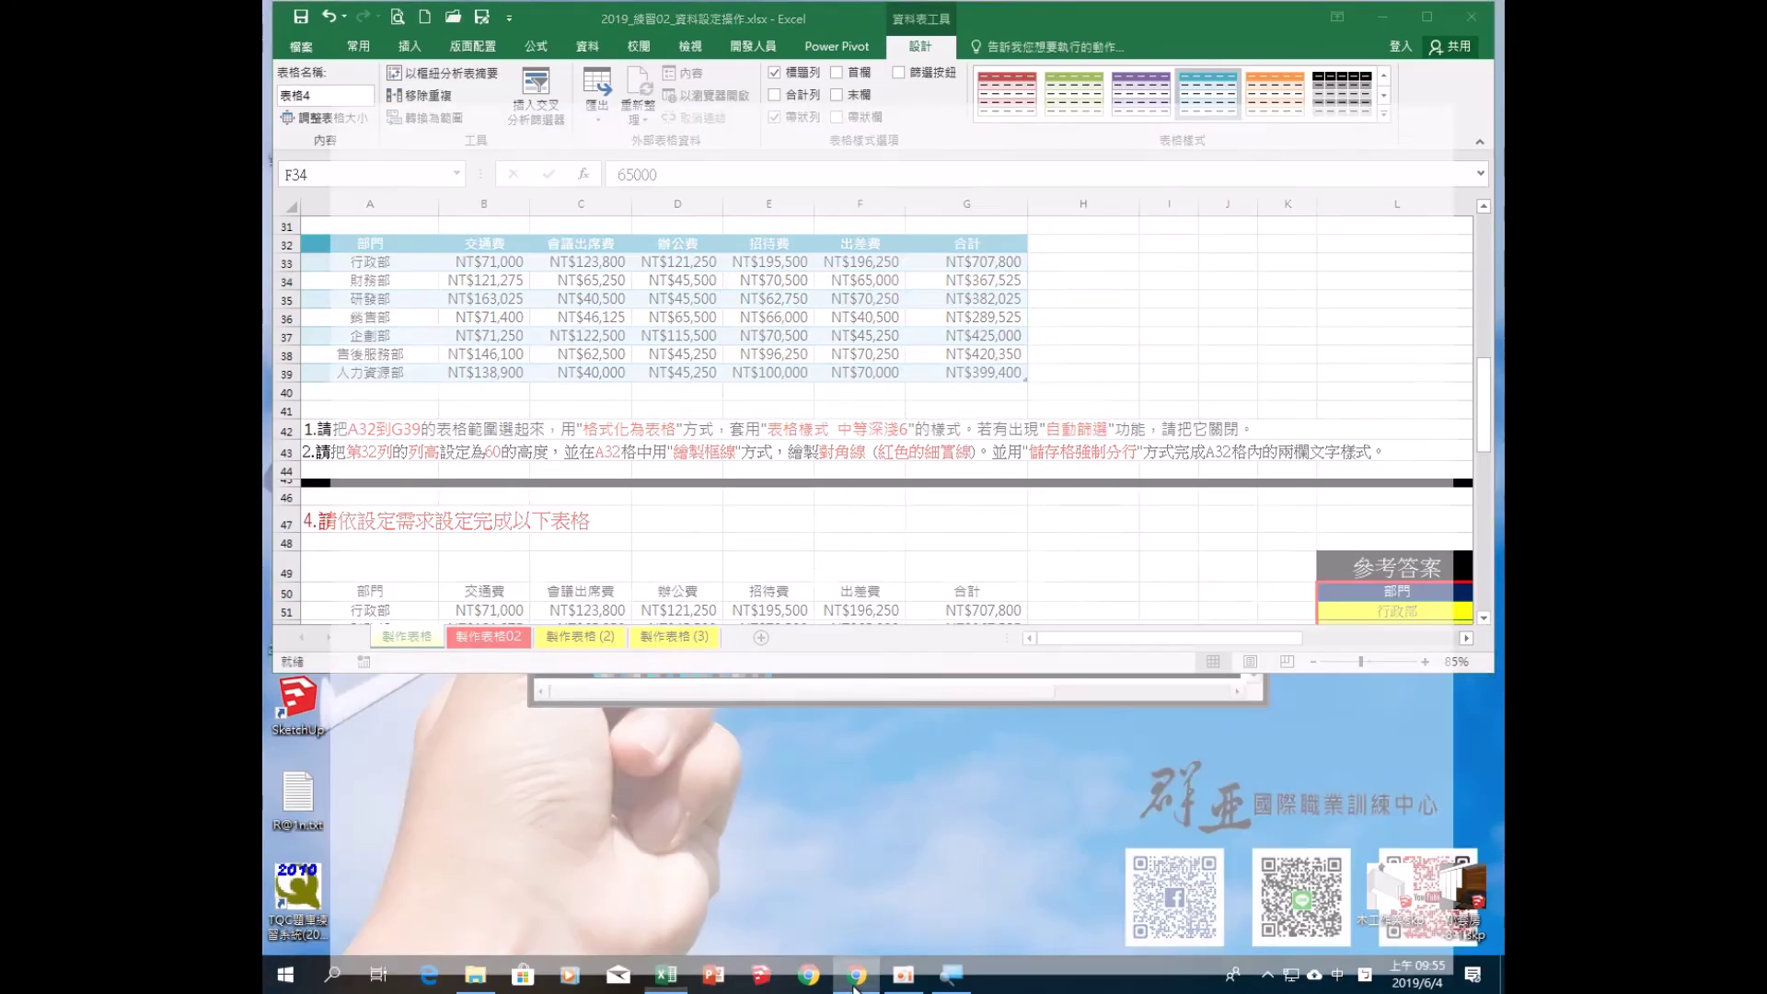